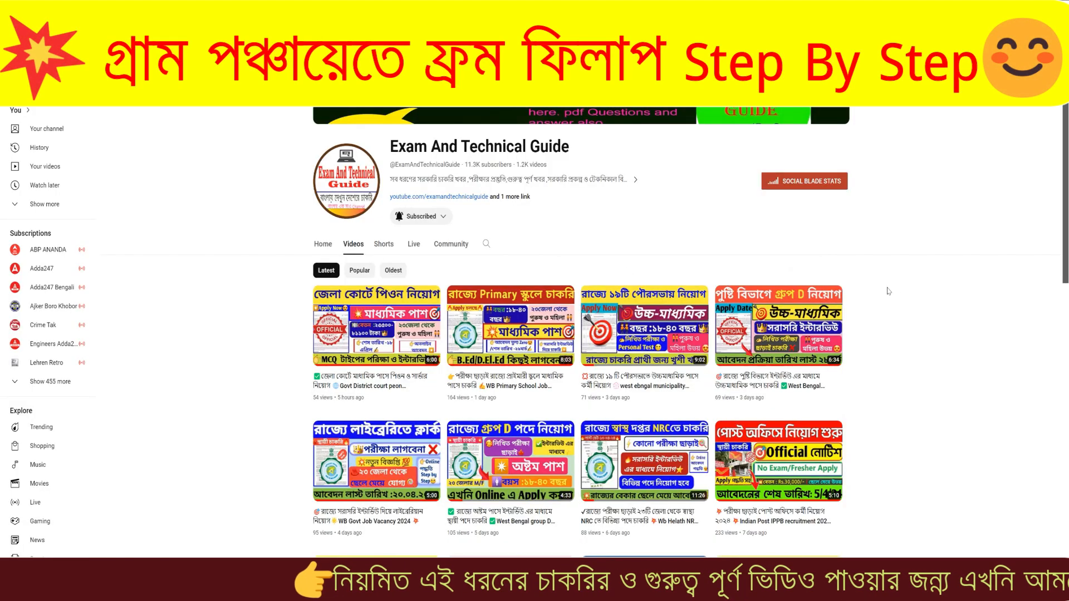
scroll(883, 287, "down", 2)
scroll(883, 286, "up", 2)
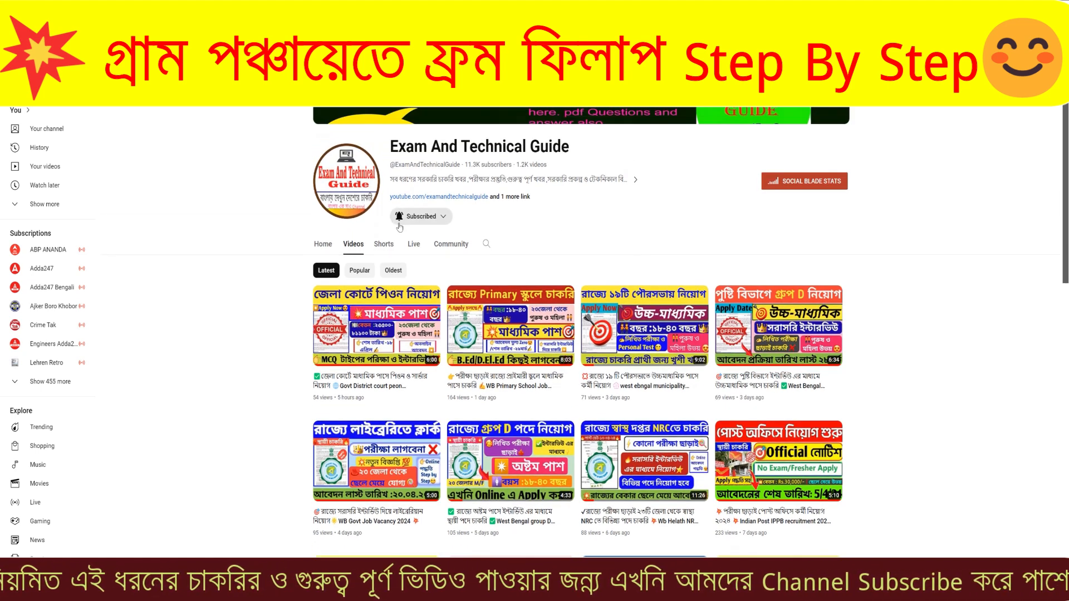
scroll(436, 257, "down", 5)
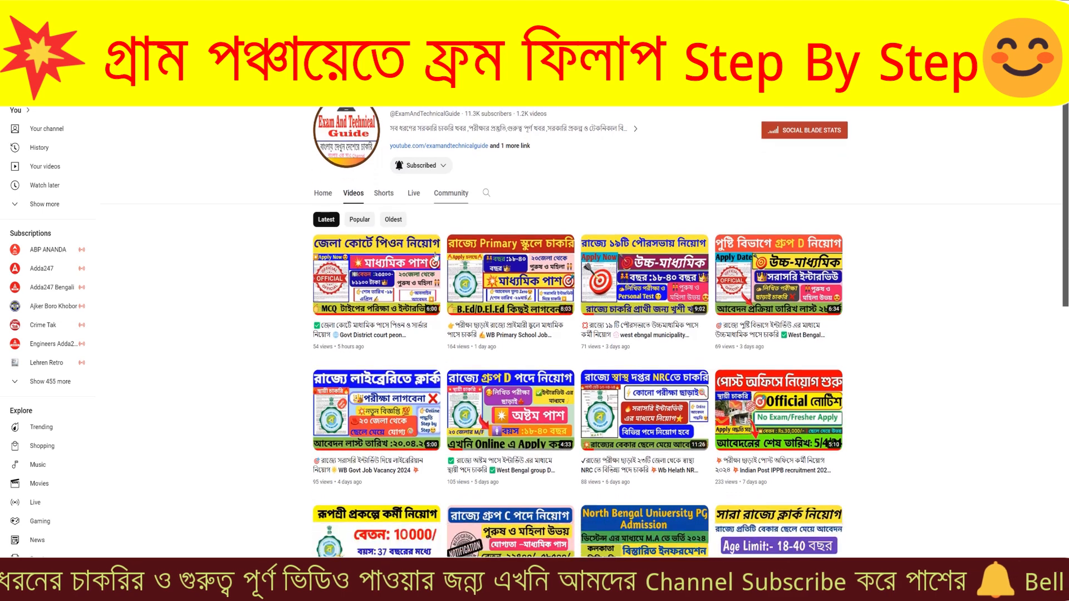
scroll(436, 256, "down", 5)
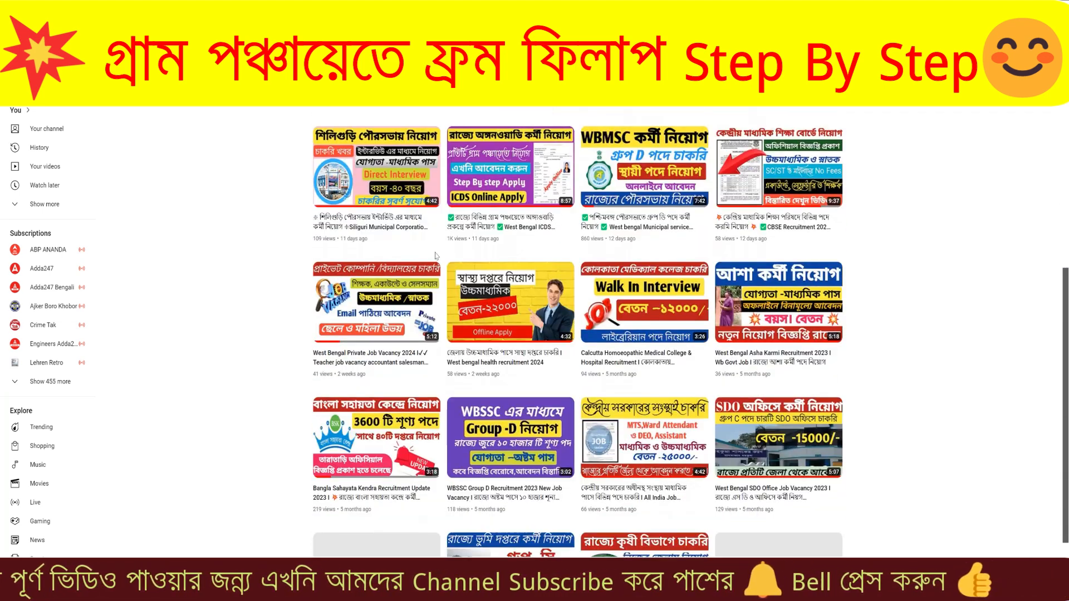
scroll(435, 256, "down", 2)
scroll(436, 256, "up", 12)
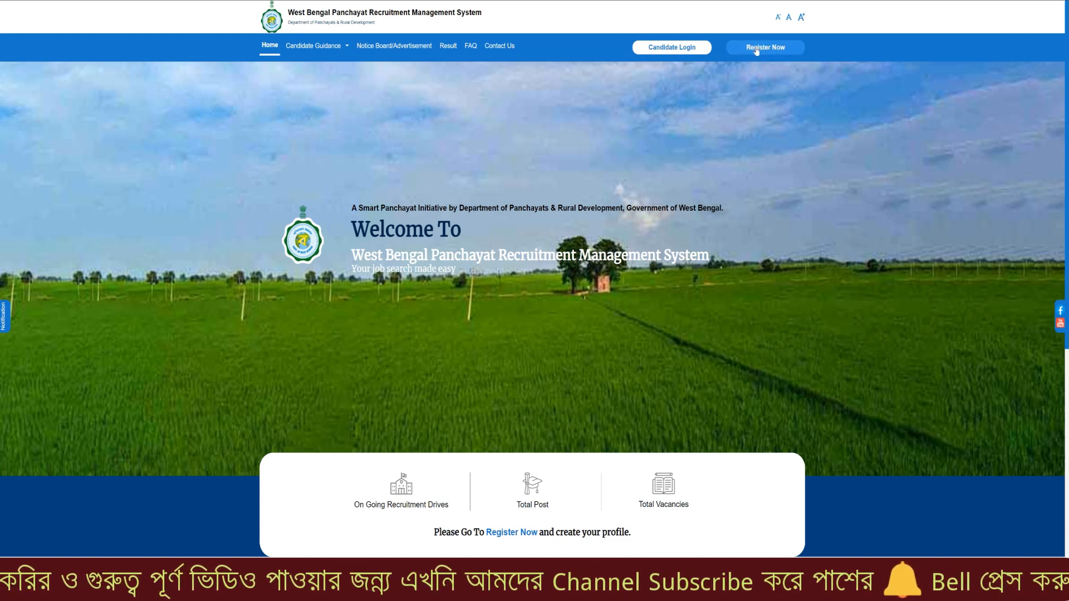
Open the candidate registration form on the West Bengal Panchayat Recruitment site and dismiss the important-instruction notice.
mouse_move(772, 27)
left_mouse_down()
mouse_move(737, 25)
mouse_move(794, 69)
mouse_move(764, 29)
left_mouse_up()
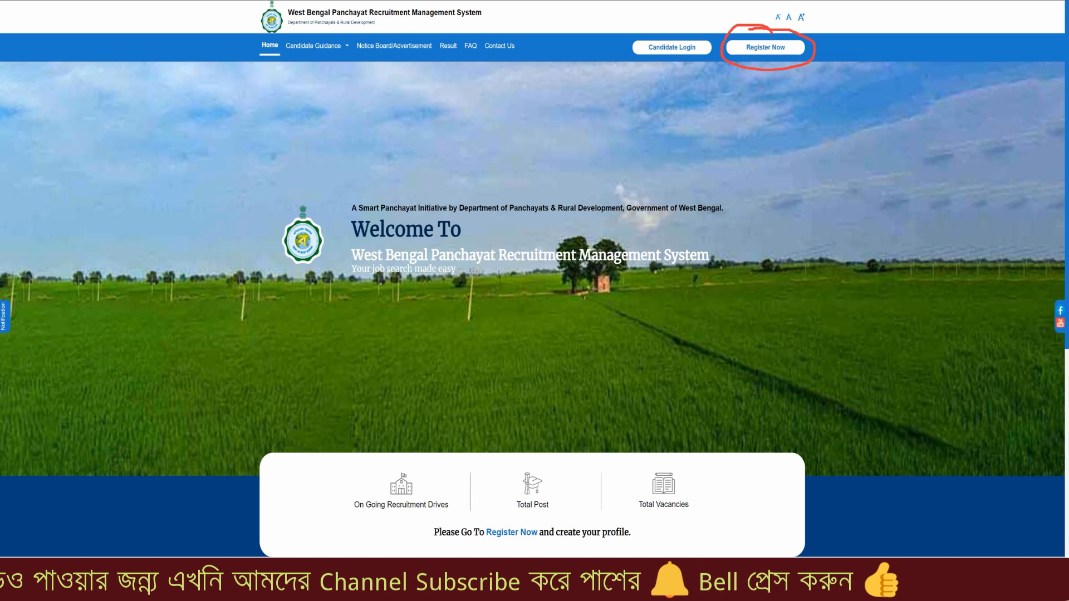
left_click(766, 47)
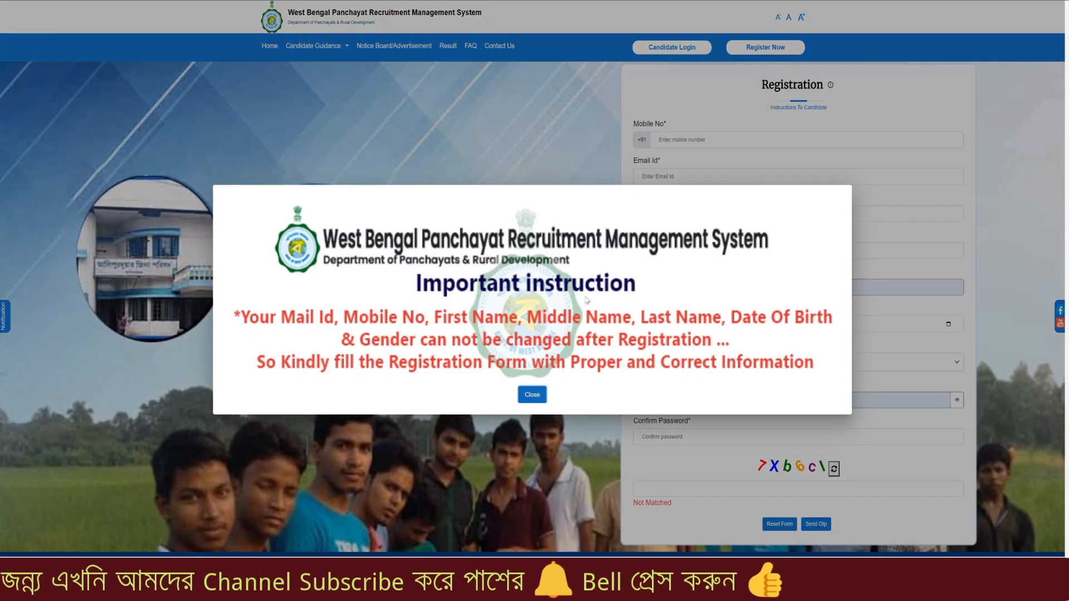
left_click(533, 395)
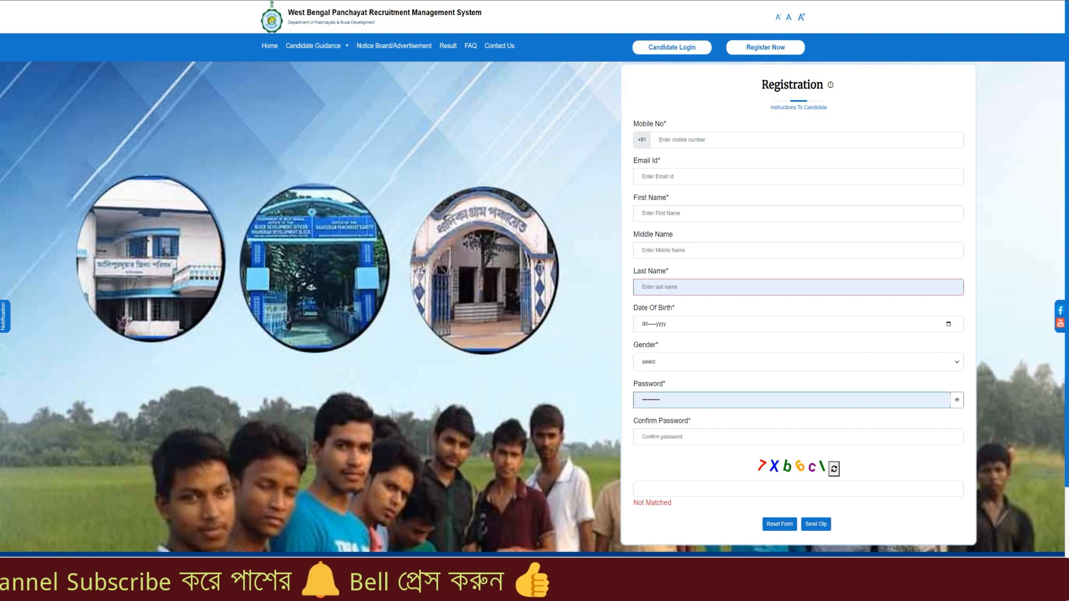
Review each registration field in order, from mobile number and email through names, birth date, gender and passwords to the captcha.
mouse_move(635, 128)
left_mouse_down()
mouse_move(675, 135)
mouse_move(670, 126)
left_mouse_up()
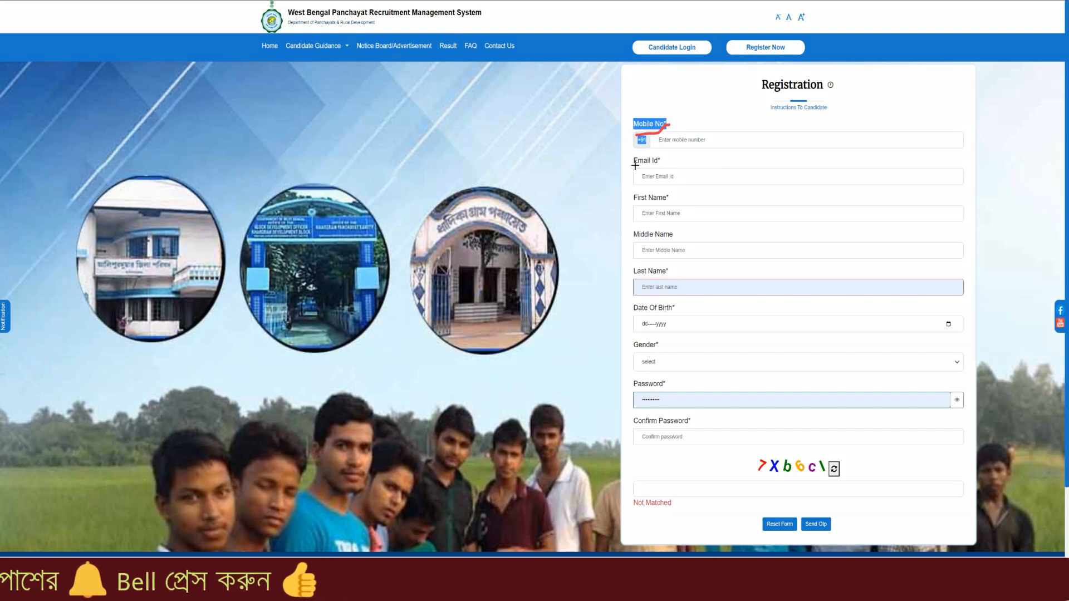
left_click_drag(632, 162, 655, 156)
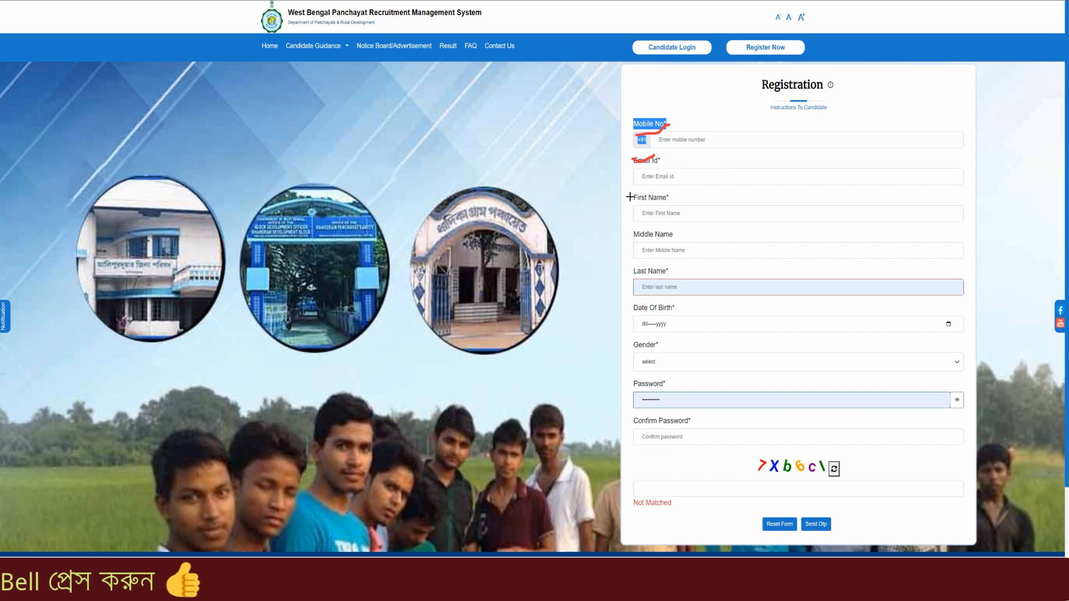
left_click_drag(626, 192, 640, 191)
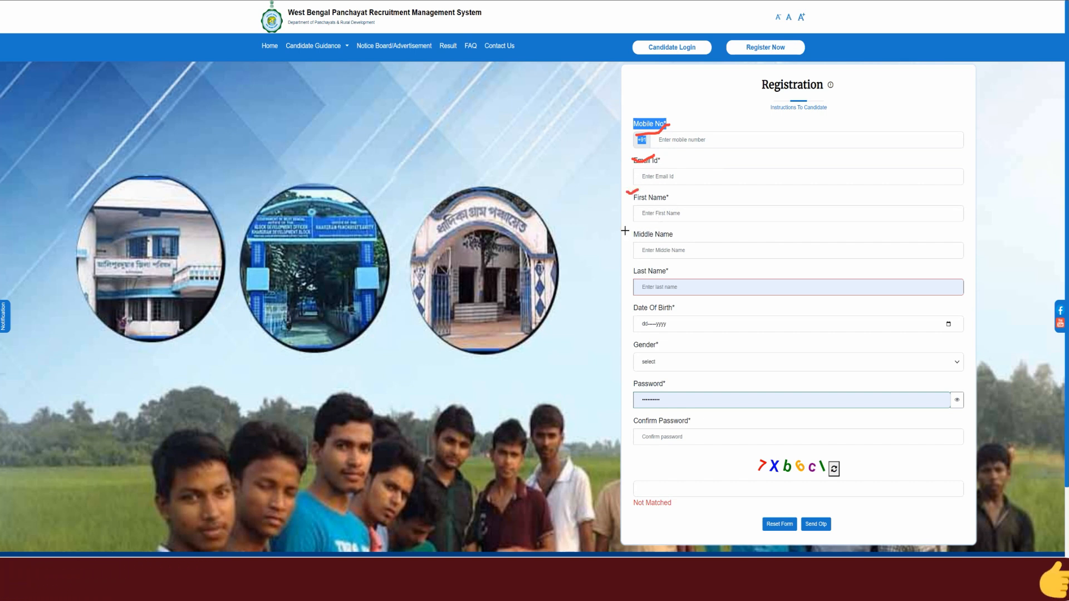
left_click_drag(625, 230, 638, 222)
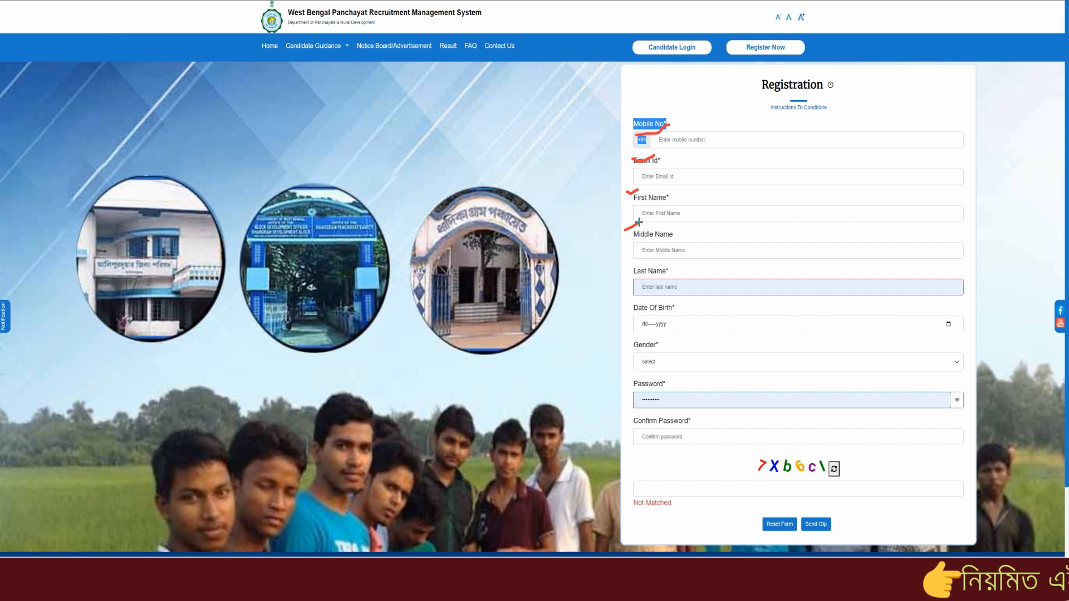
left_click_drag(623, 270, 640, 263)
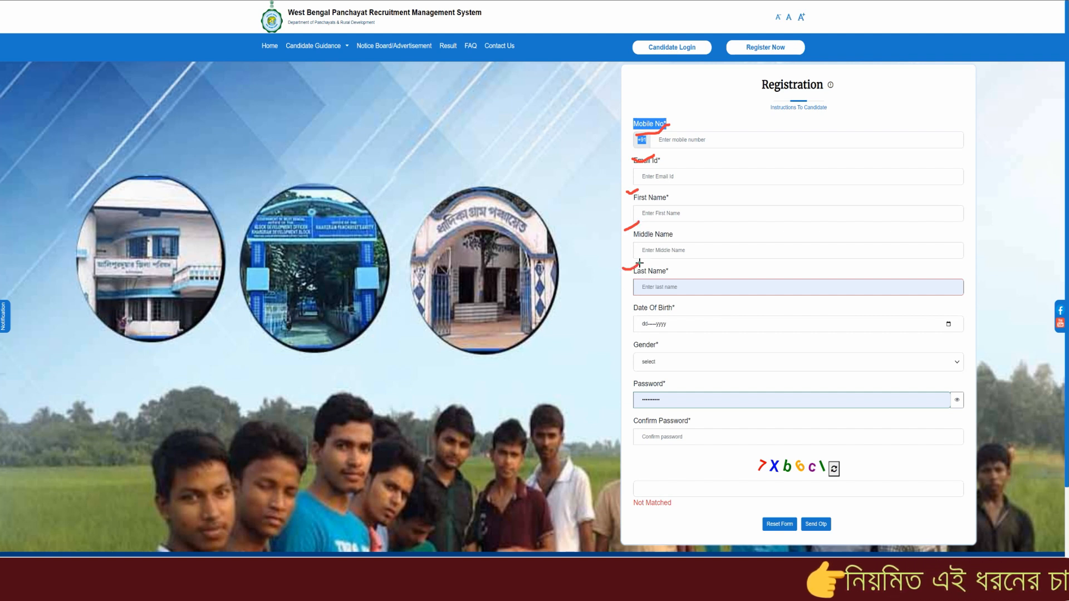
left_click_drag(625, 310, 651, 304)
left_click_drag(627, 346, 653, 342)
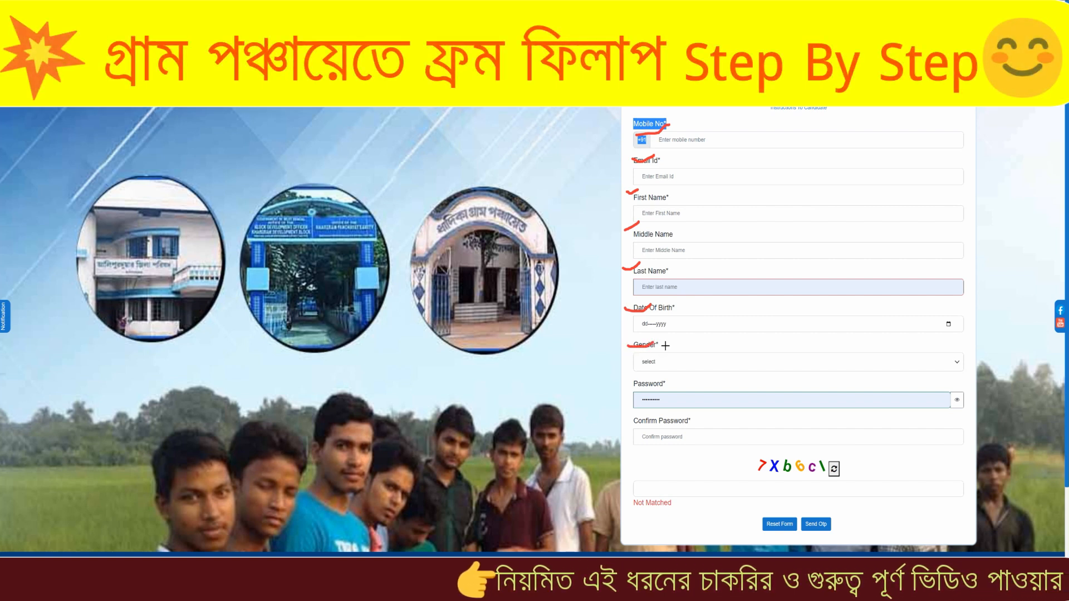
left_click_drag(626, 387, 652, 378)
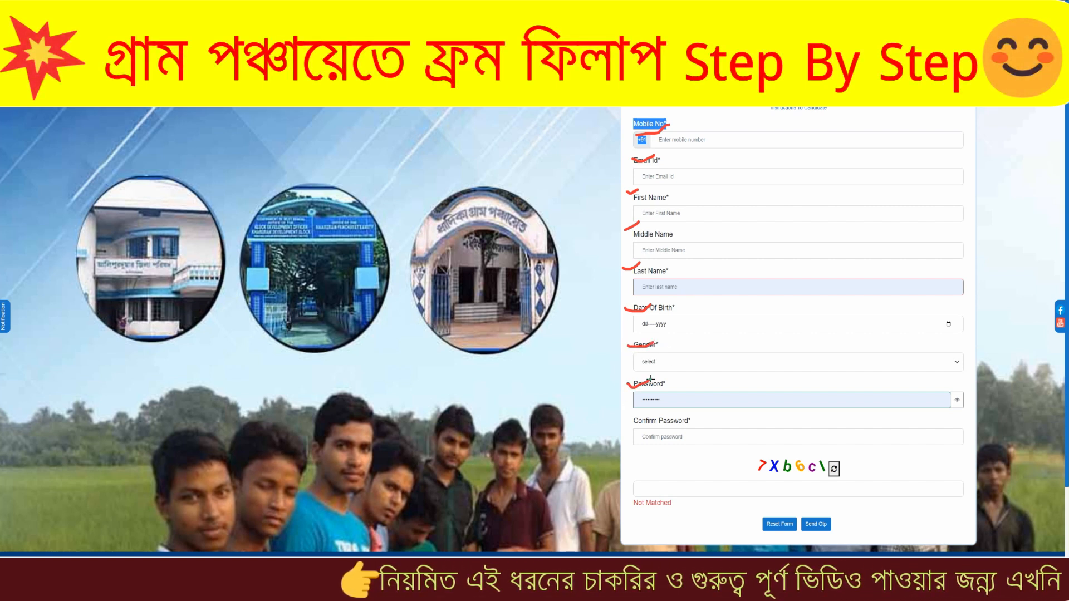
left_click_drag(626, 419, 650, 413)
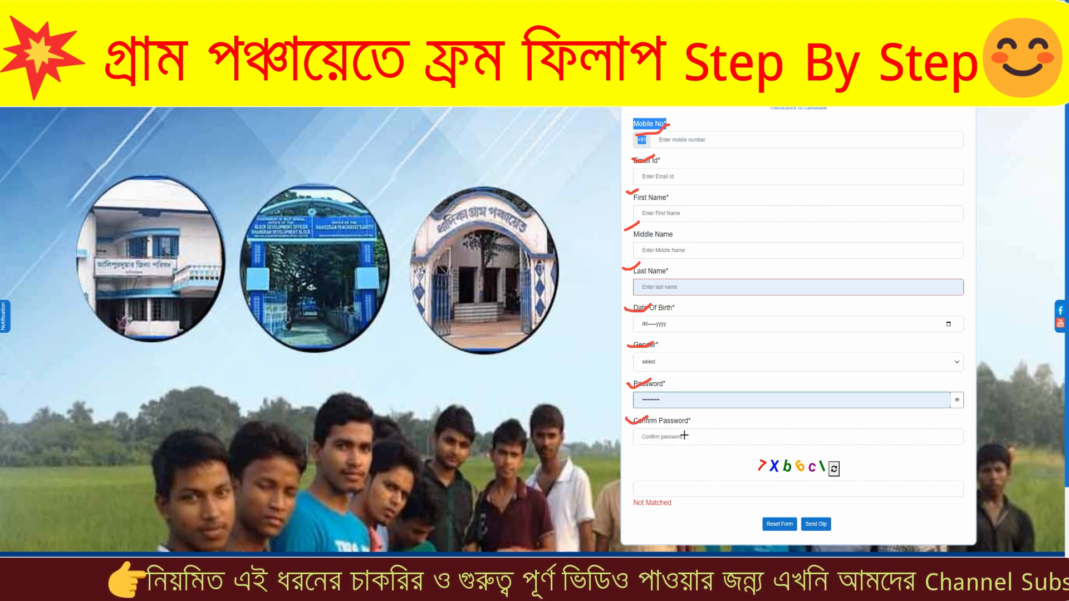
mouse_move(630, 478)
left_mouse_down()
mouse_move(703, 470)
mouse_move(839, 480)
mouse_move(782, 452)
mouse_move(744, 472)
left_mouse_up()
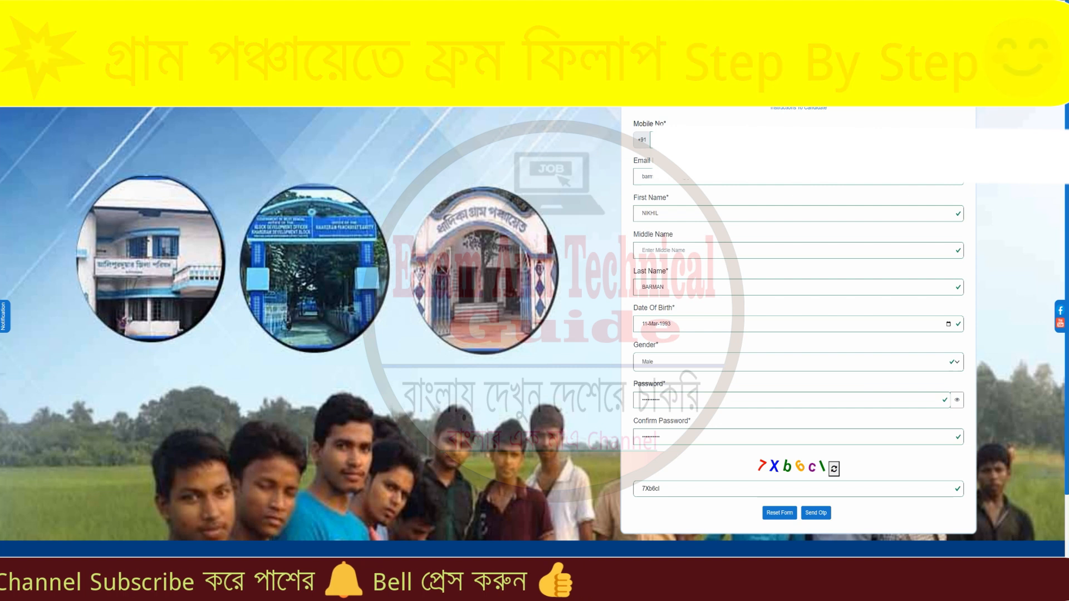
Check the completed mobile number, email and name fields in the registration form and request the OTP.
left_click_drag(630, 135, 647, 133)
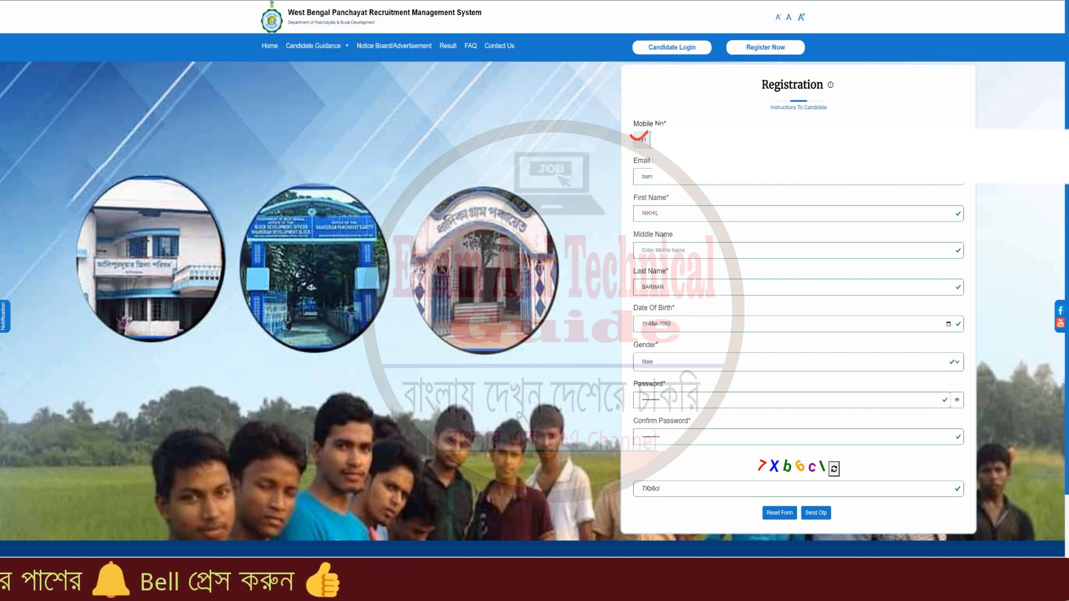
left_click_drag(628, 167, 644, 162)
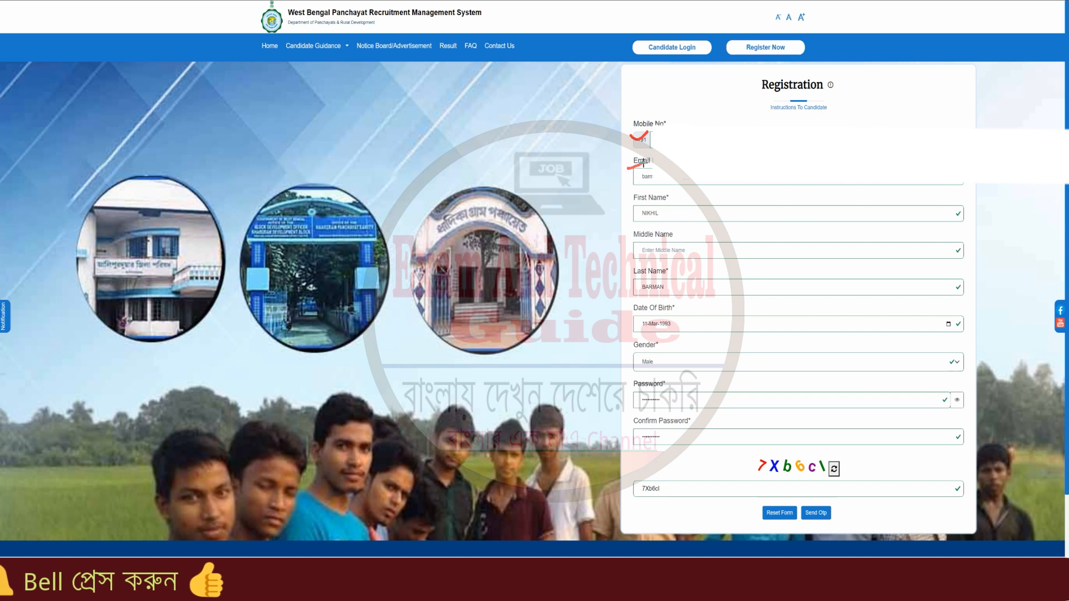
left_click_drag(624, 208, 640, 201)
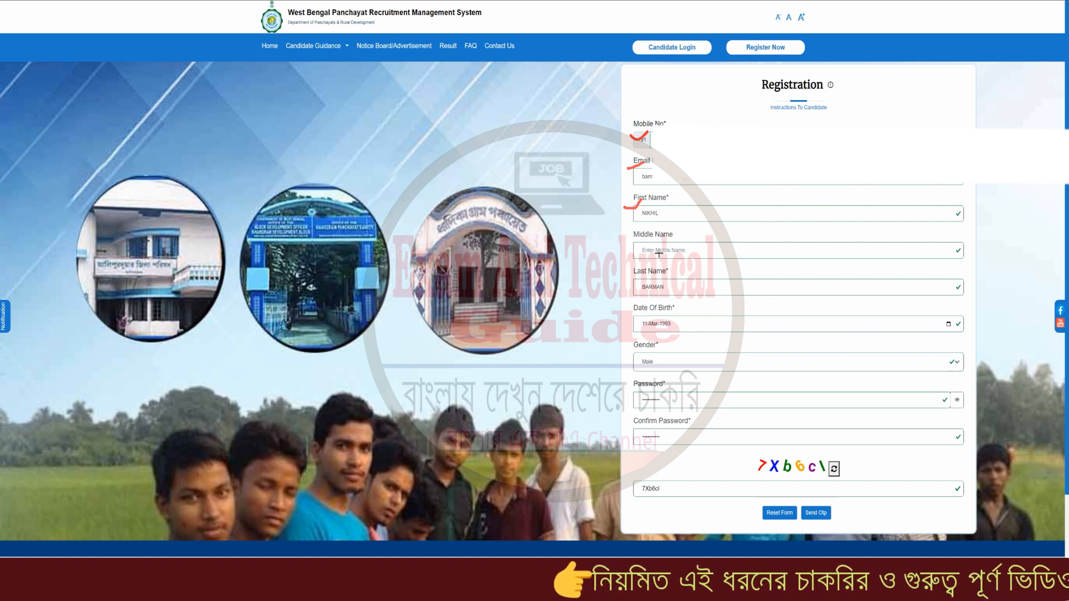
left_click_drag(625, 283, 635, 277)
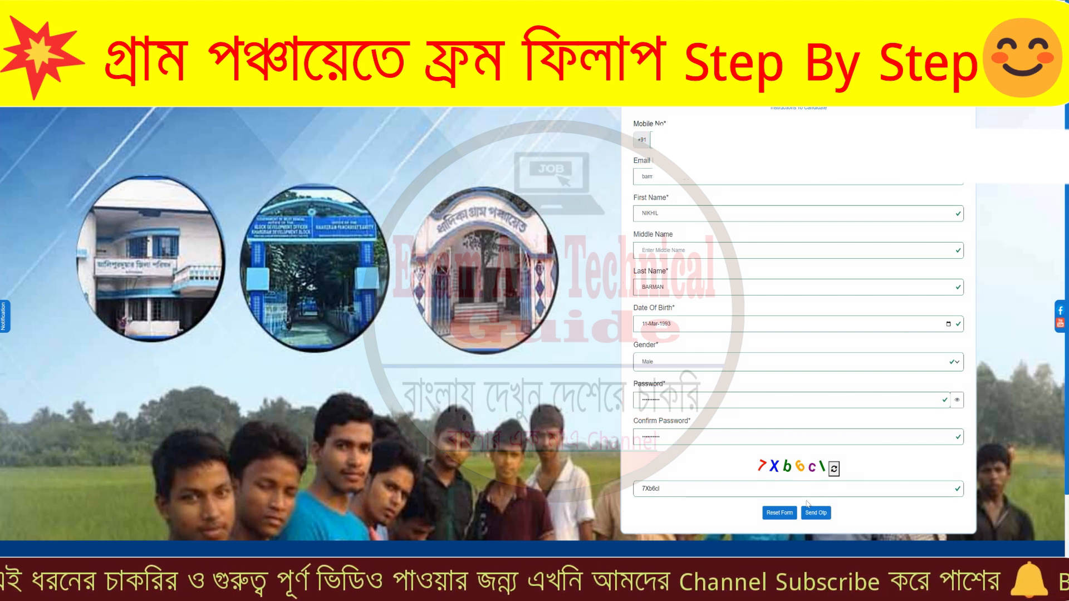
left_click(818, 515)
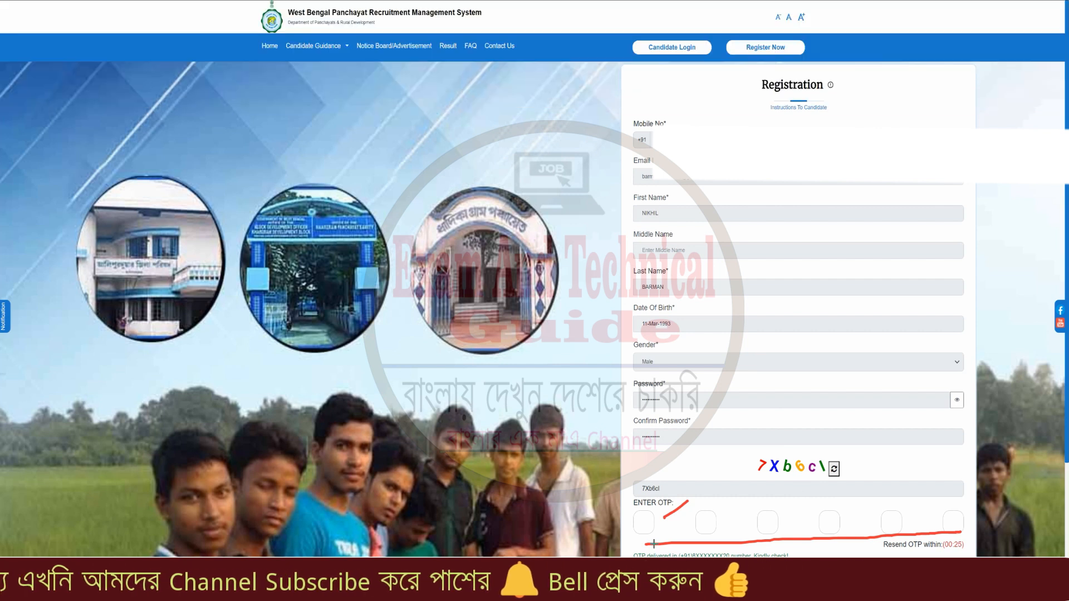
Try to verify and register with the six-digit OTP entered below the captcha.
left_click_drag(768, 550, 950, 533)
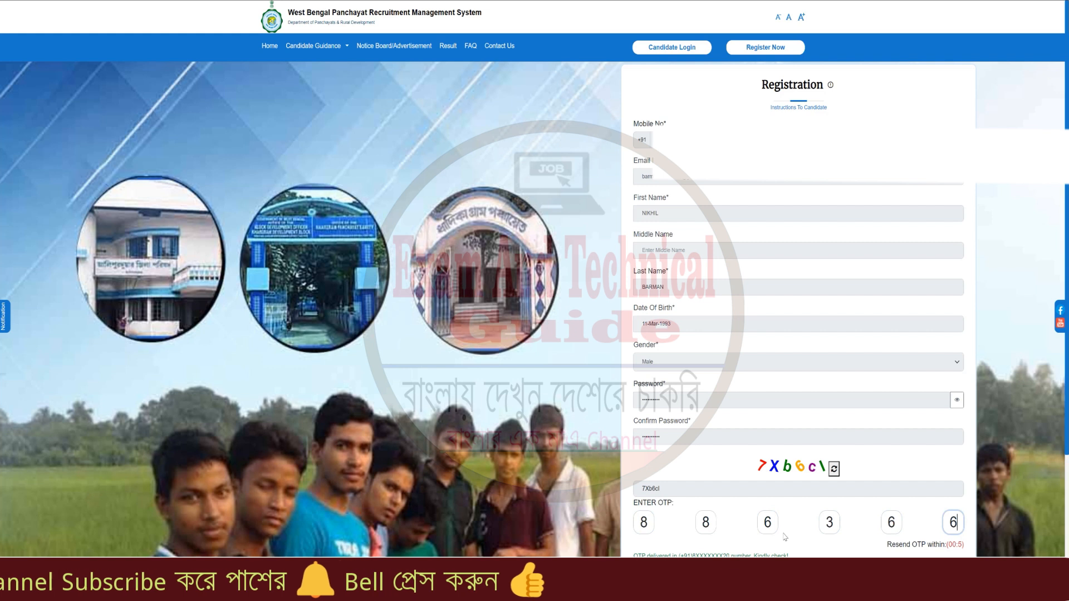
scroll(783, 492, "down", 2)
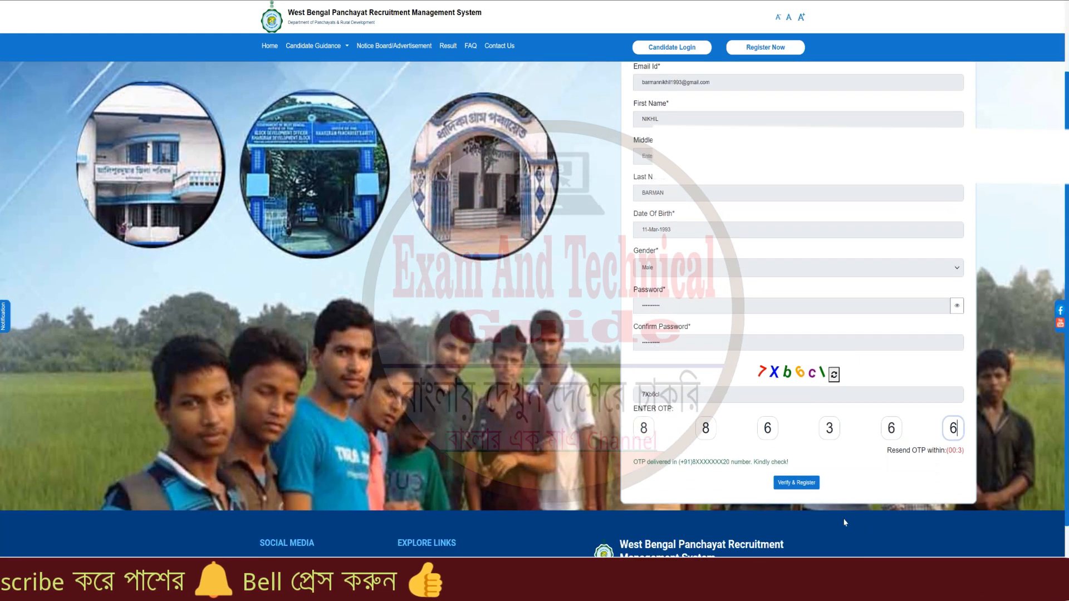
left_click(794, 493)
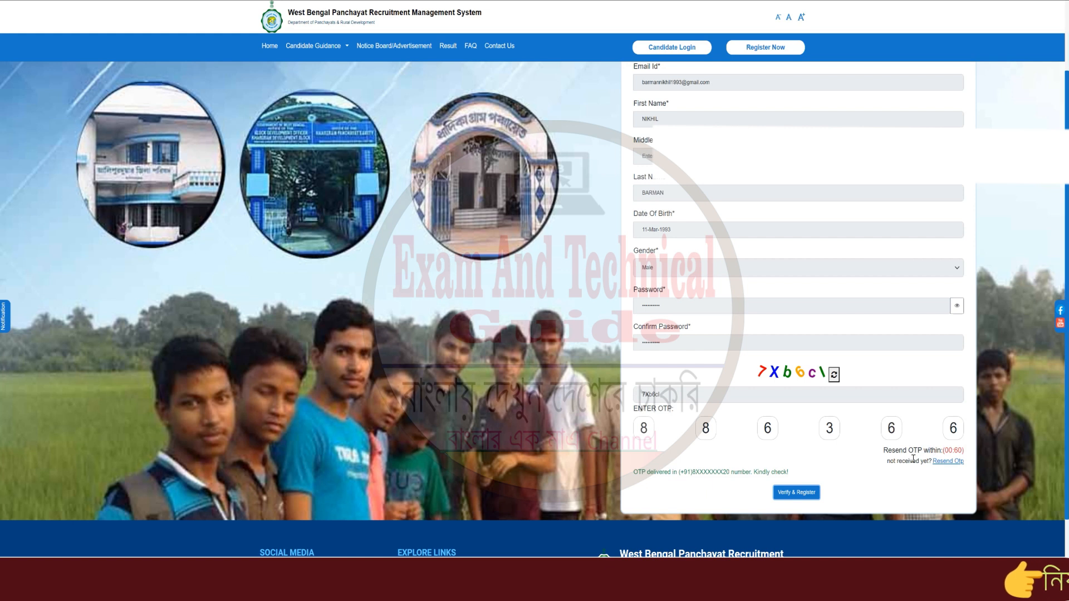
Request a new OTP, enter the new code and submit it to verify and complete the registration.
left_click(955, 428)
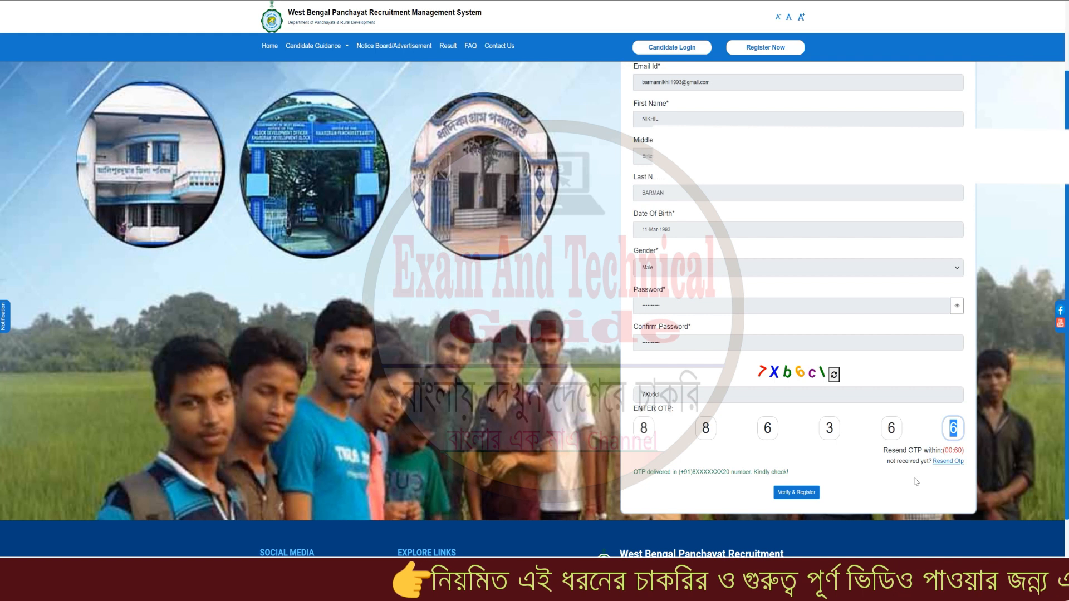
left_click(946, 462)
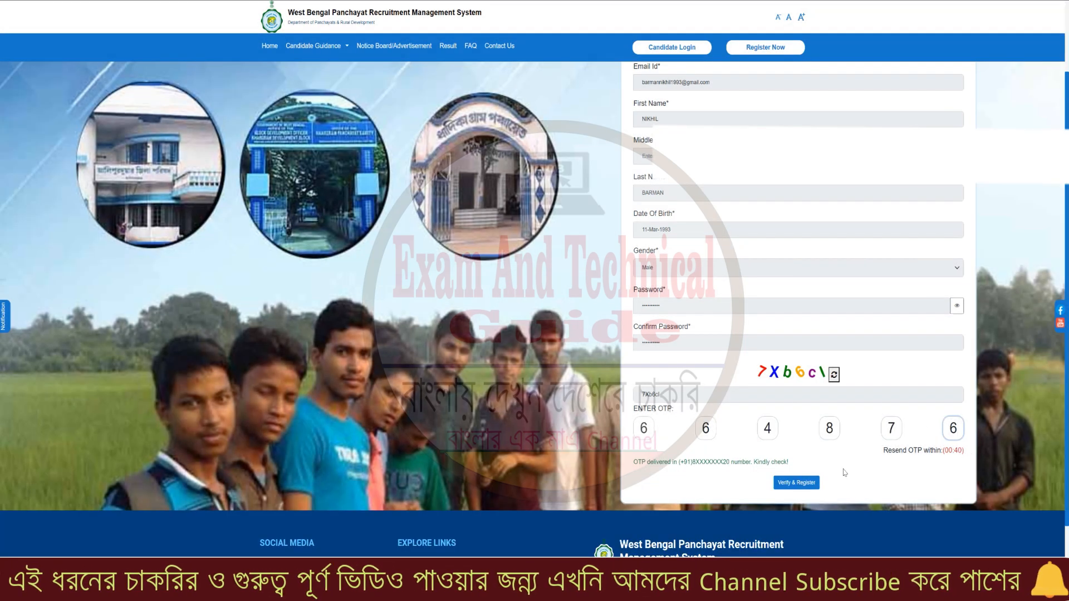
left_click(804, 483)
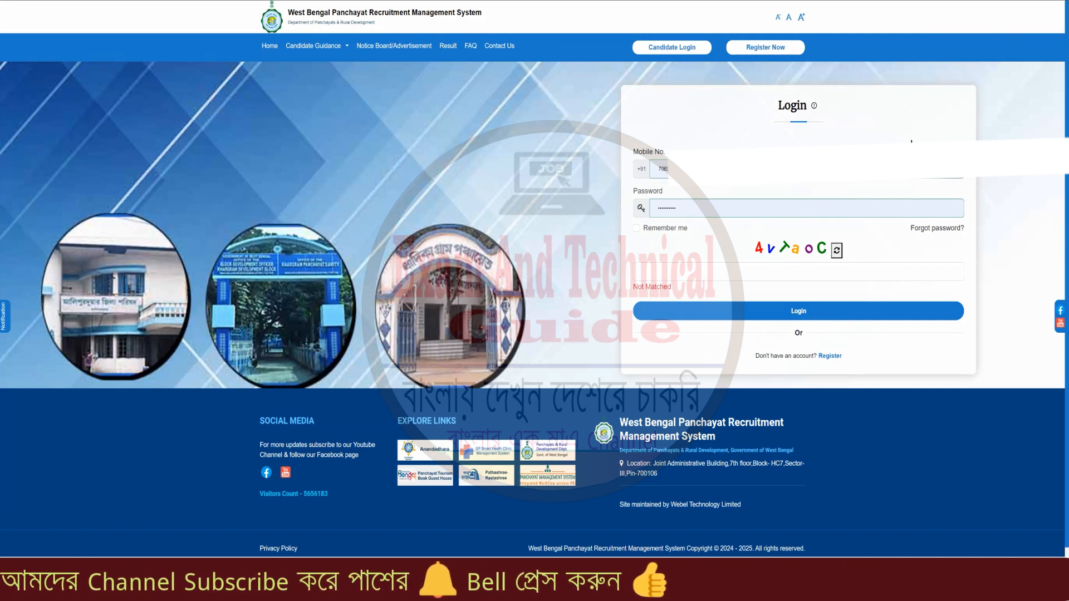
left_click_drag(984, 14, 1043, 33)
left_click_drag(972, 17, 1050, 57)
left_click_drag(957, 25, 999, 6)
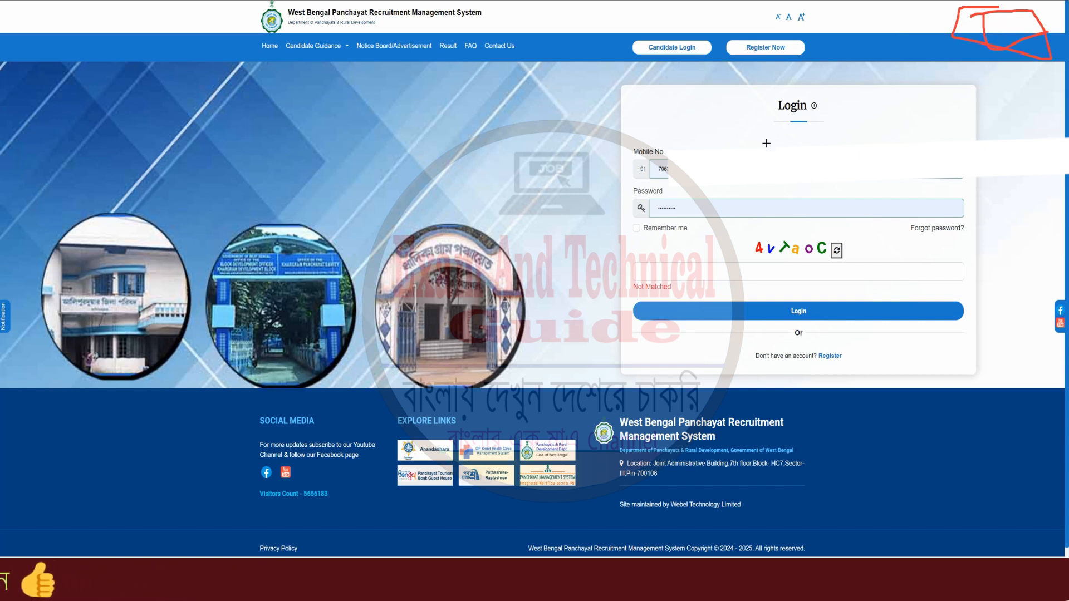
mouse_move(637, 140)
left_mouse_down()
mouse_move(634, 165)
mouse_move(1053, 223)
mouse_move(758, 114)
mouse_move(630, 143)
mouse_move(683, 130)
left_mouse_up()
left_click_drag(631, 207, 658, 194)
left_click_drag(638, 266, 671, 252)
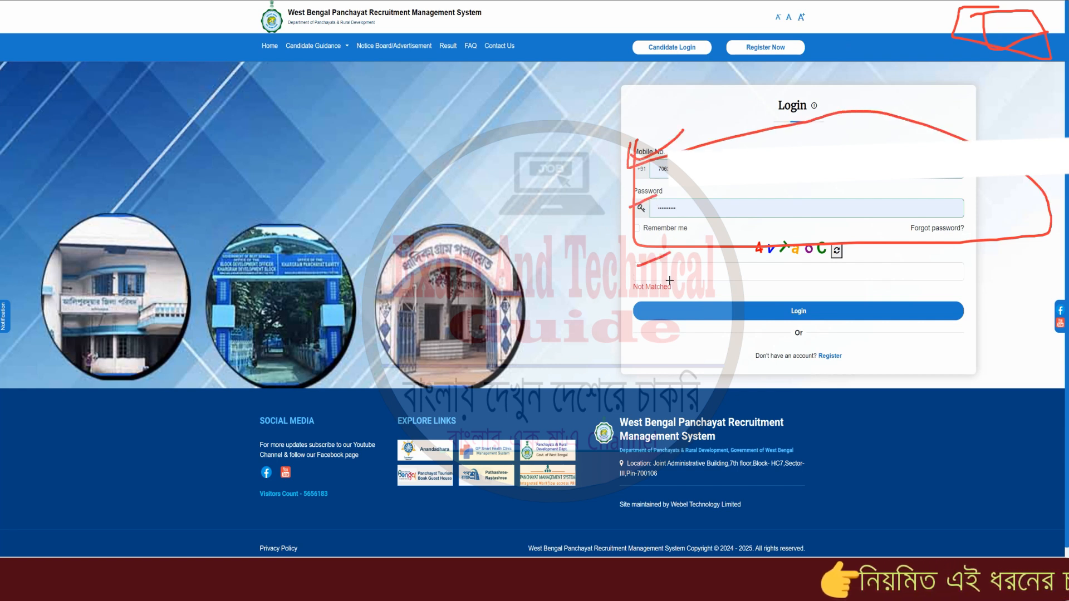
key("ctrl+z")
key("ctrl+z")
key("ctrl+z")
key("ctrl+z")
key("ctrl+z")
key("ctrl+z")
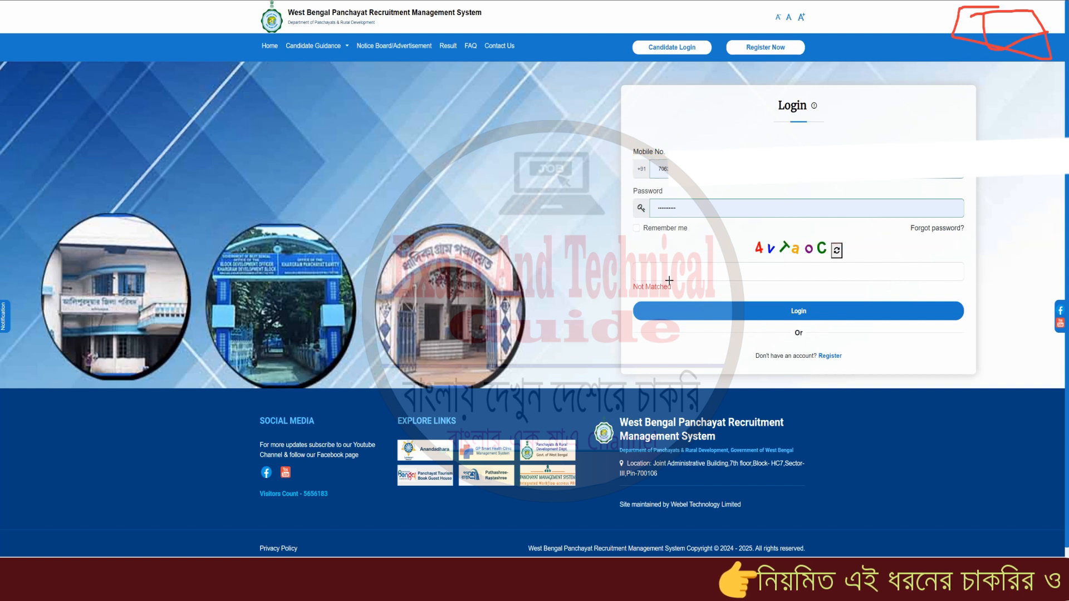
key("ctrl+z")
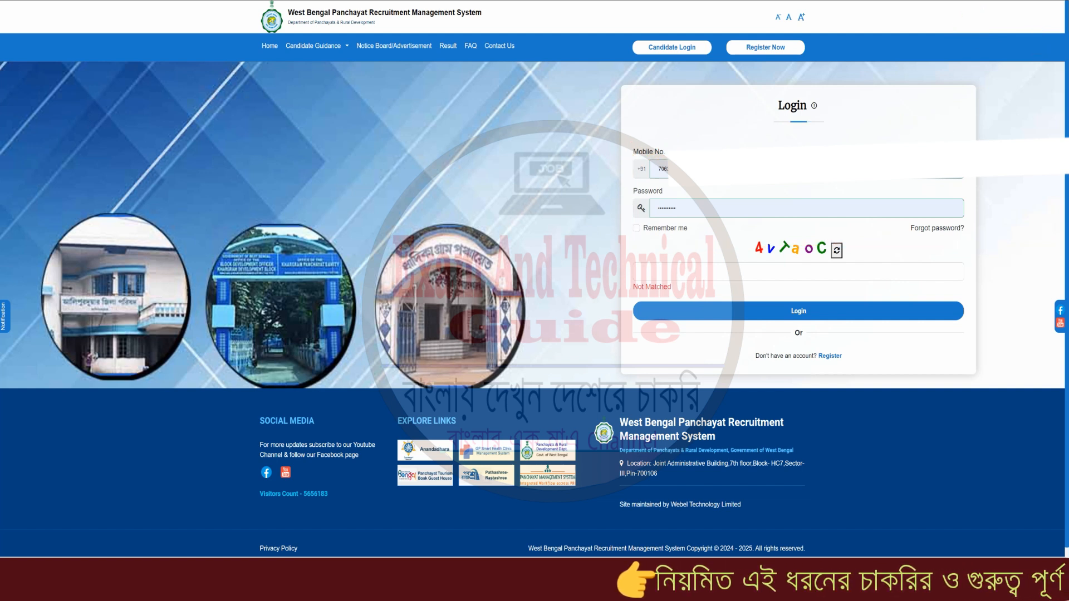
Log in with the registered mobile number, account password and captcha, and check the candidate's profile details.
left_click_drag(700, 169, 630, 170)
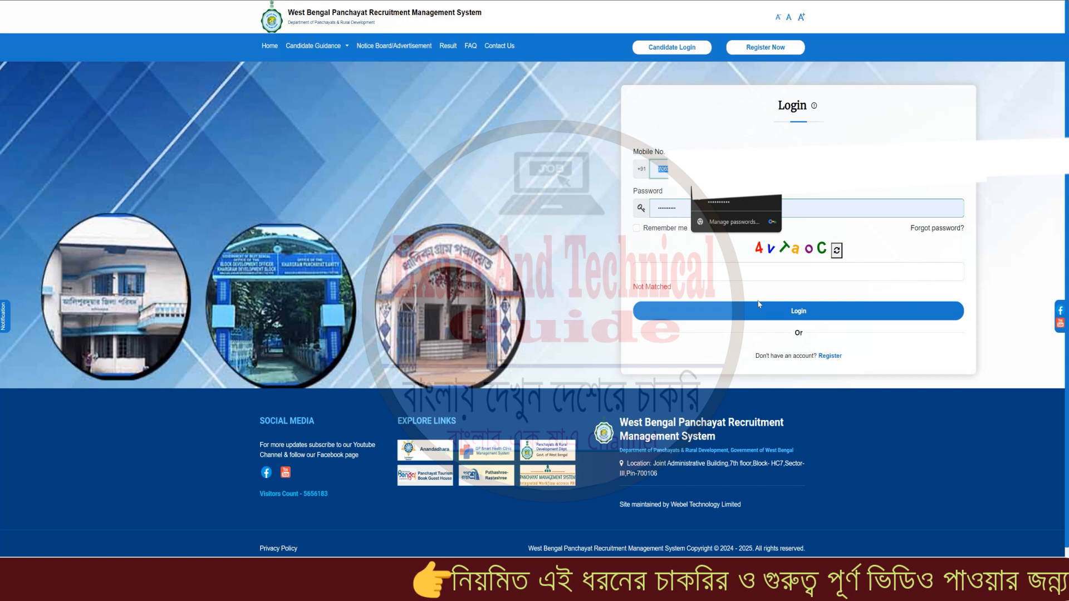
left_click(730, 169)
left_click_drag(710, 170, 652, 168)
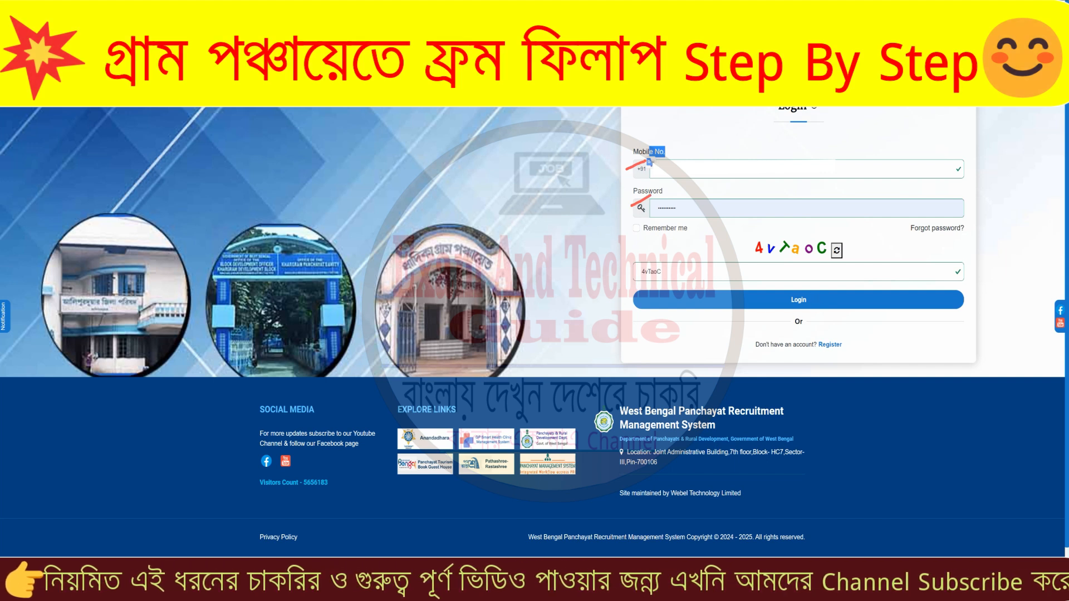
left_click(774, 305)
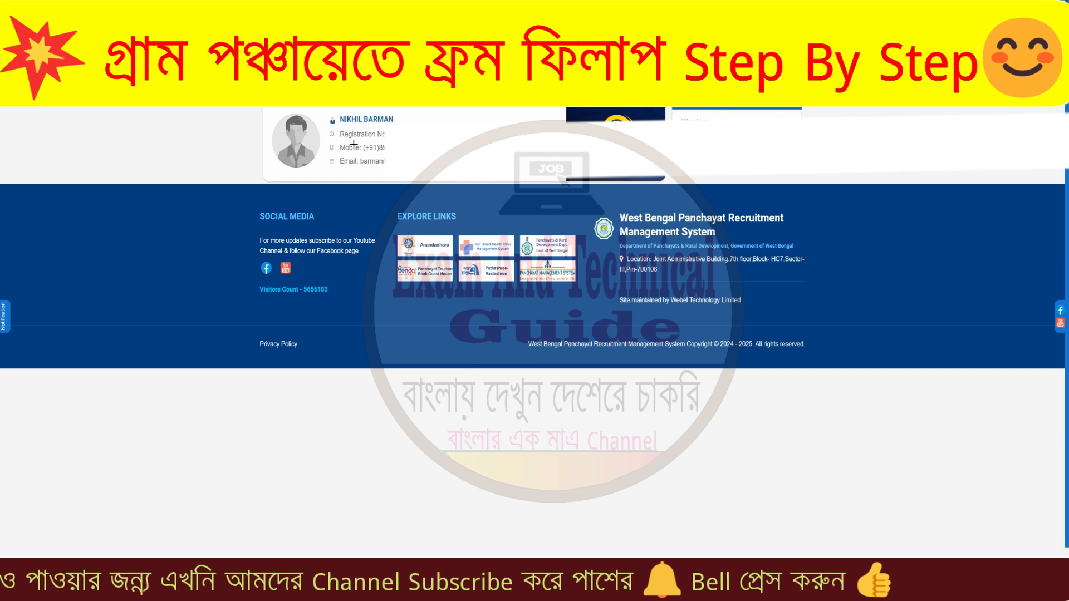
mouse_move(316, 112)
left_mouse_down()
mouse_move(359, 107)
mouse_move(322, 149)
mouse_move(385, 171)
left_mouse_up()
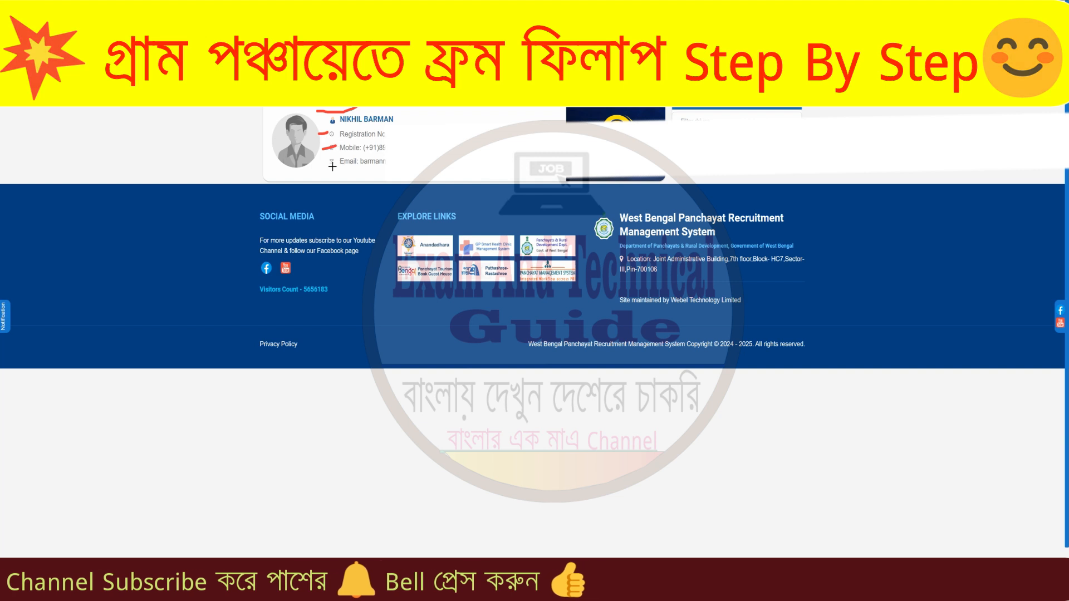
Review the name, registration number, mobile and email entries and the photo on the candidate's profile card.
mouse_move(465, 124)
left_mouse_down()
mouse_move(325, 109)
mouse_move(317, 167)
mouse_move(378, 176)
left_mouse_up()
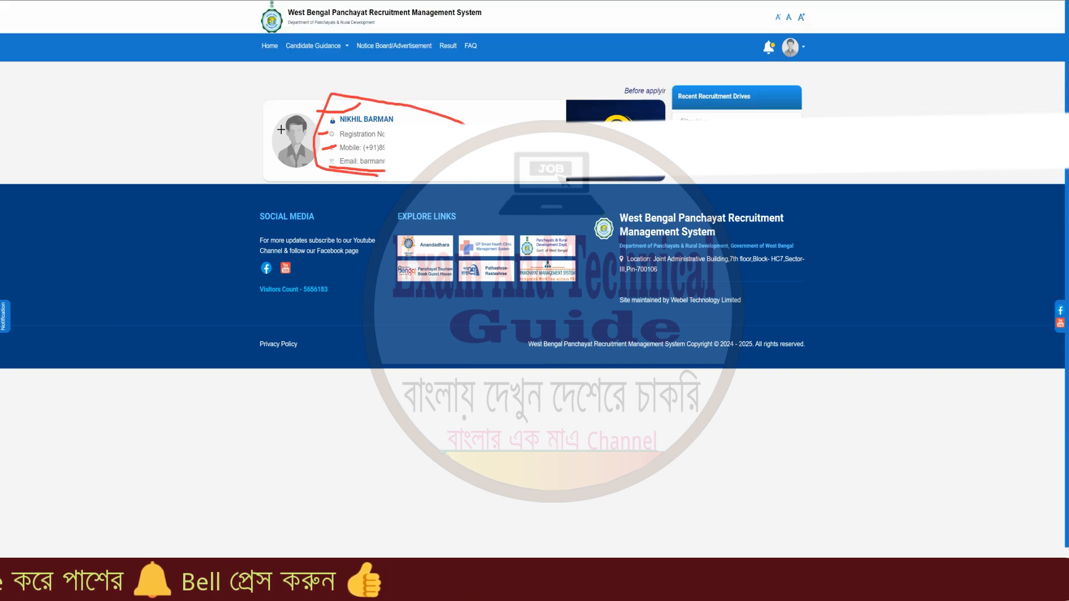
left_click_drag(258, 123, 303, 115)
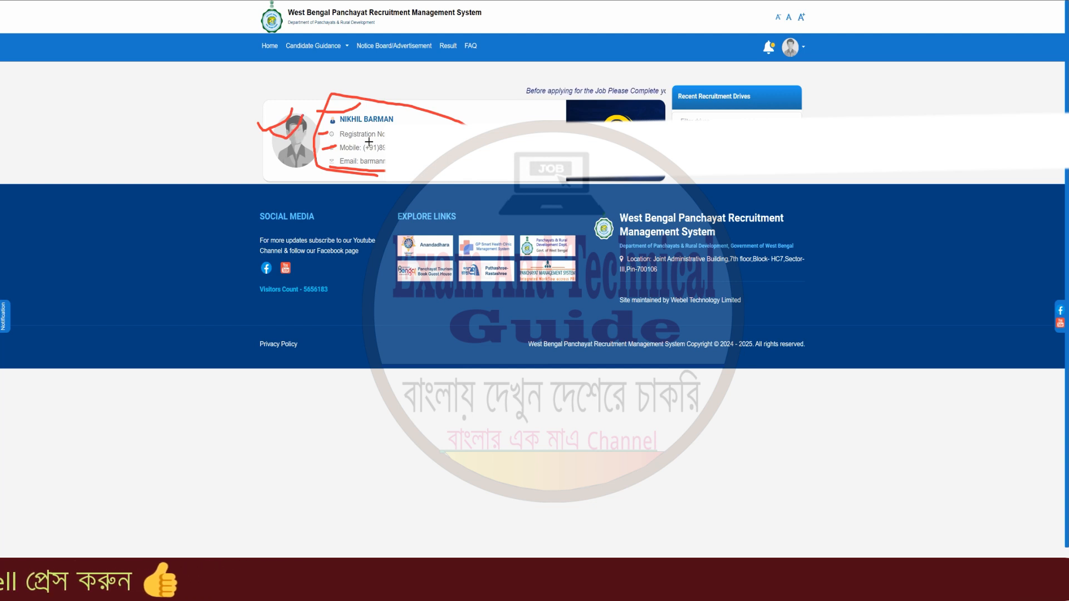
key("ctrl+z")
key("ctrl+z")
key("ctrl+z")
key("ctrl+z")
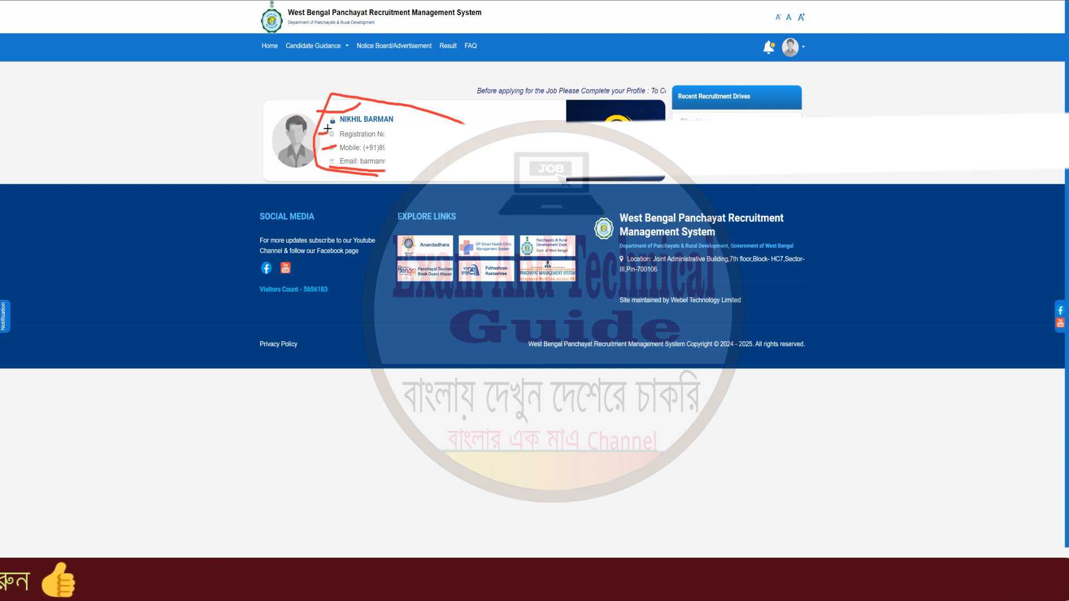
key("ctrl+z")
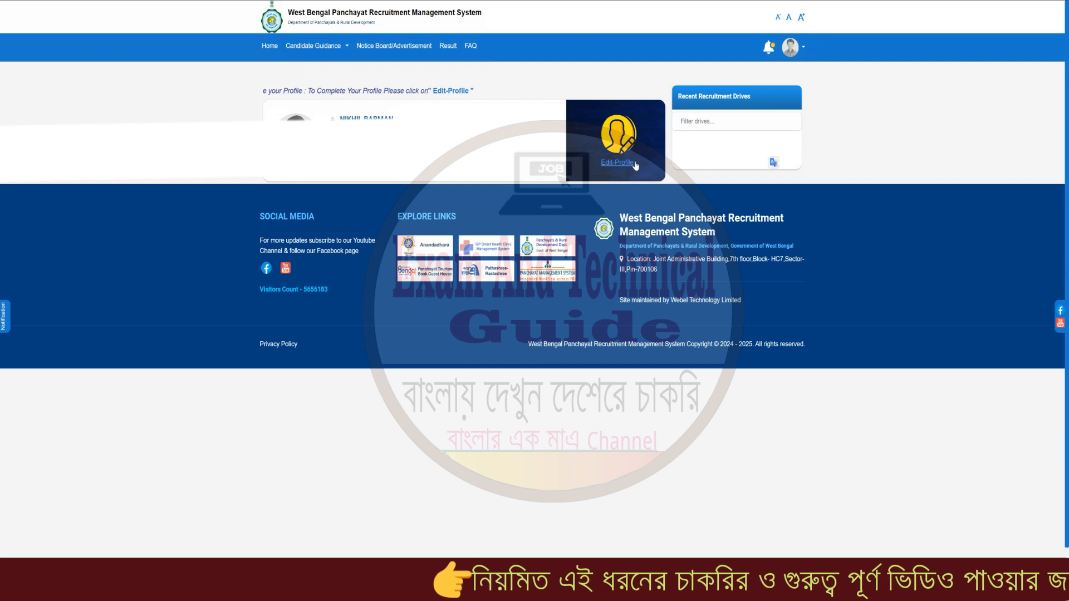
Open the candidate's profile for editing and check the signature's file size and format requirements under Image & Signature.
left_click(613, 139)
scroll(410, 306, "down", 5)
scroll(409, 306, "up", 3)
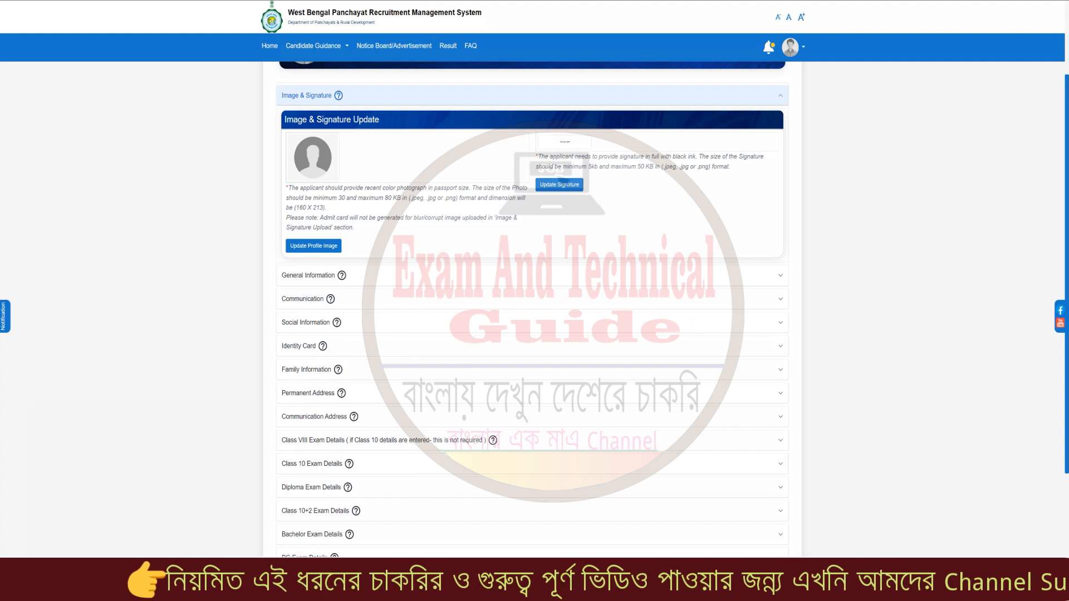
left_click_drag(256, 93, 302, 84)
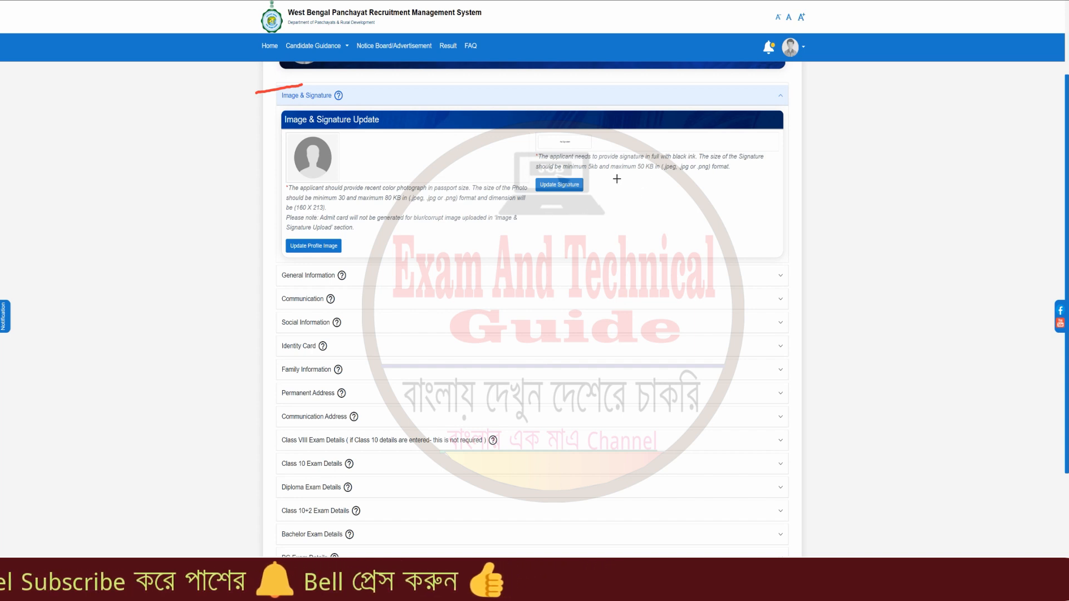
left_click_drag(591, 175, 638, 177)
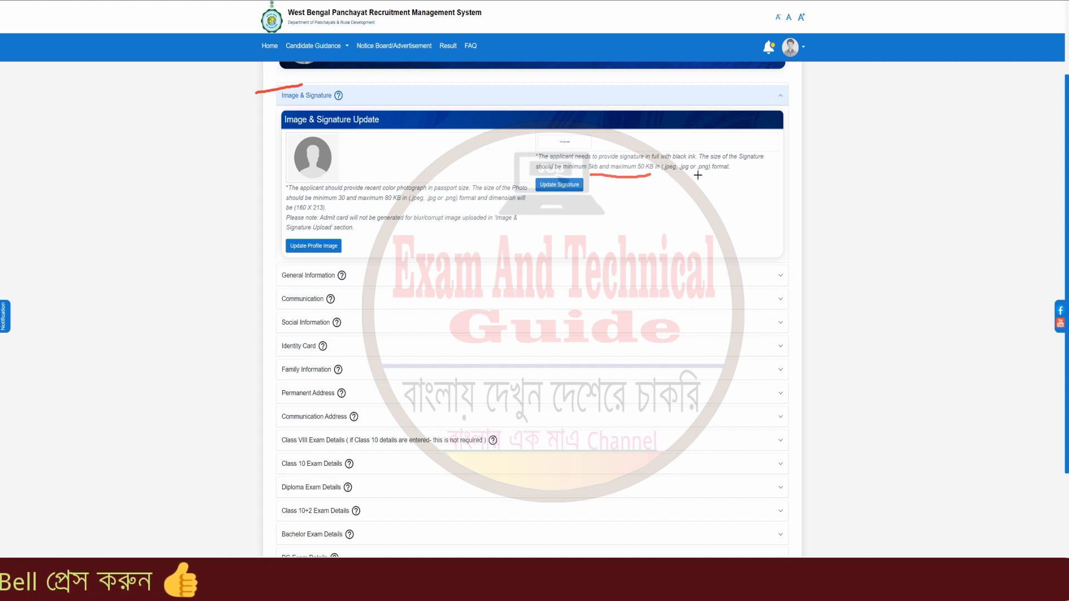
left_click_drag(691, 177, 720, 176)
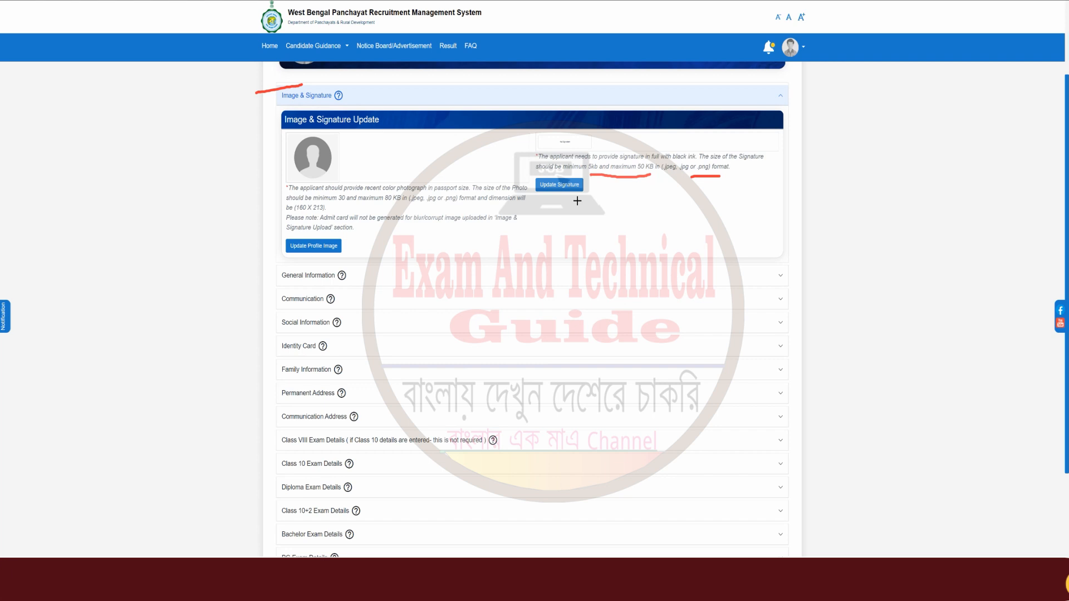
Look through the profile sections from General Information to Bachelor Exam Details, including the note on Class VIII exam details.
left_click_drag(259, 279, 297, 264)
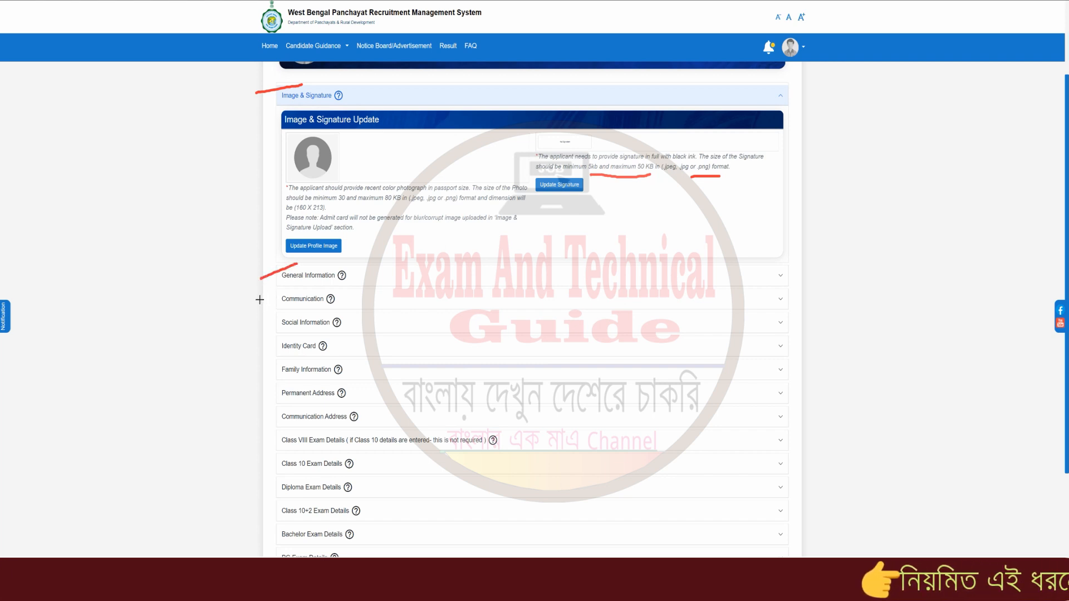
mouse_move(260, 301)
left_mouse_down()
mouse_move(285, 294)
mouse_move(277, 319)
mouse_move(290, 436)
left_mouse_up()
mouse_move(291, 447)
left_mouse_down()
mouse_move(345, 450)
mouse_move(289, 438)
left_mouse_up()
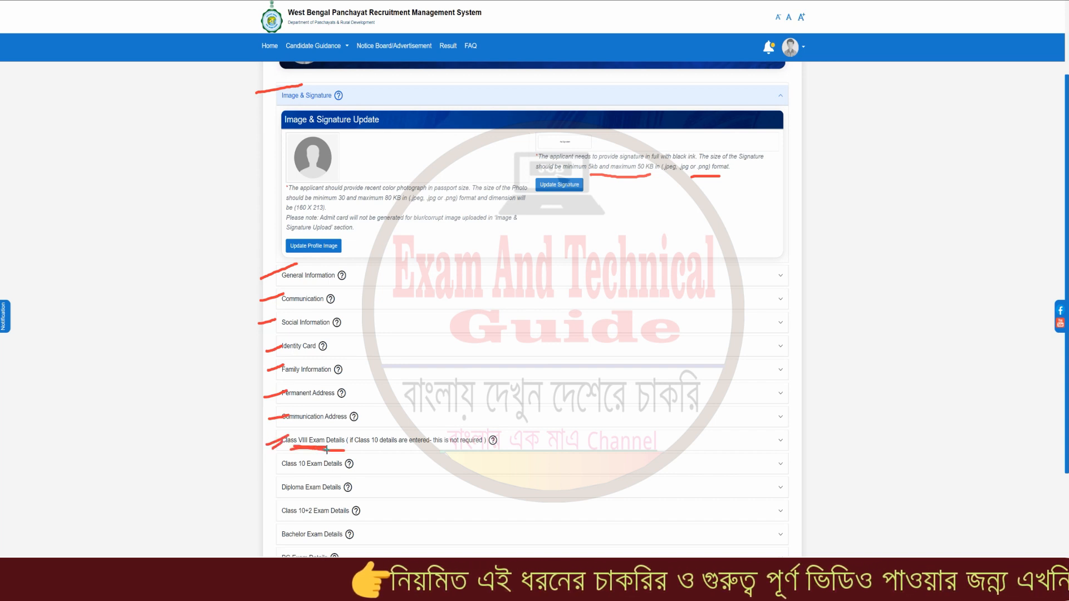
left_click_drag(365, 448, 479, 451)
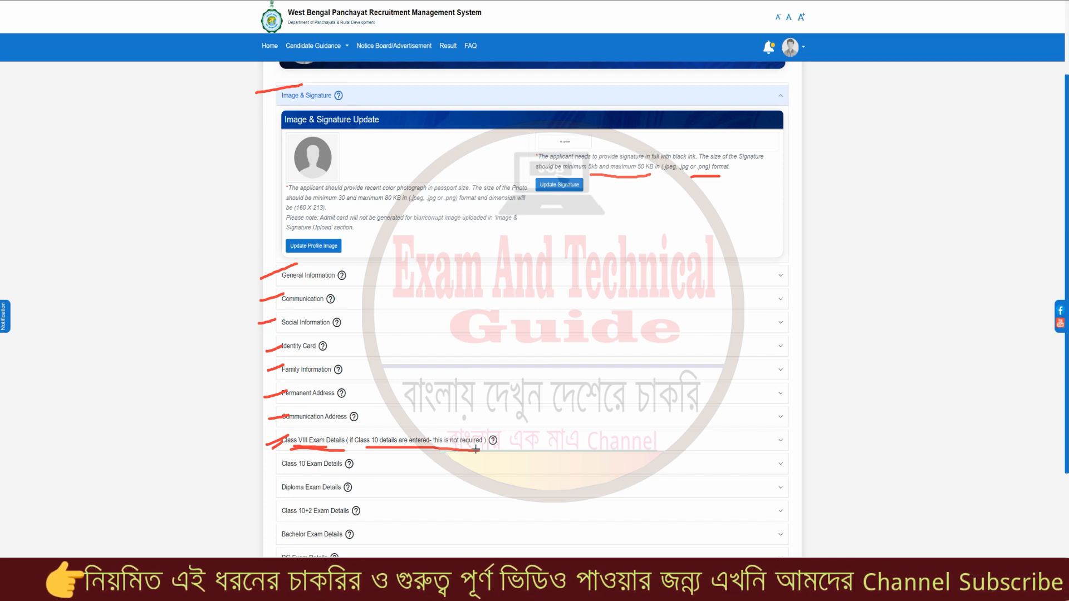
mouse_move(264, 468)
left_mouse_down()
mouse_move(284, 460)
mouse_move(356, 470)
left_mouse_up()
left_click_drag(270, 496, 279, 482)
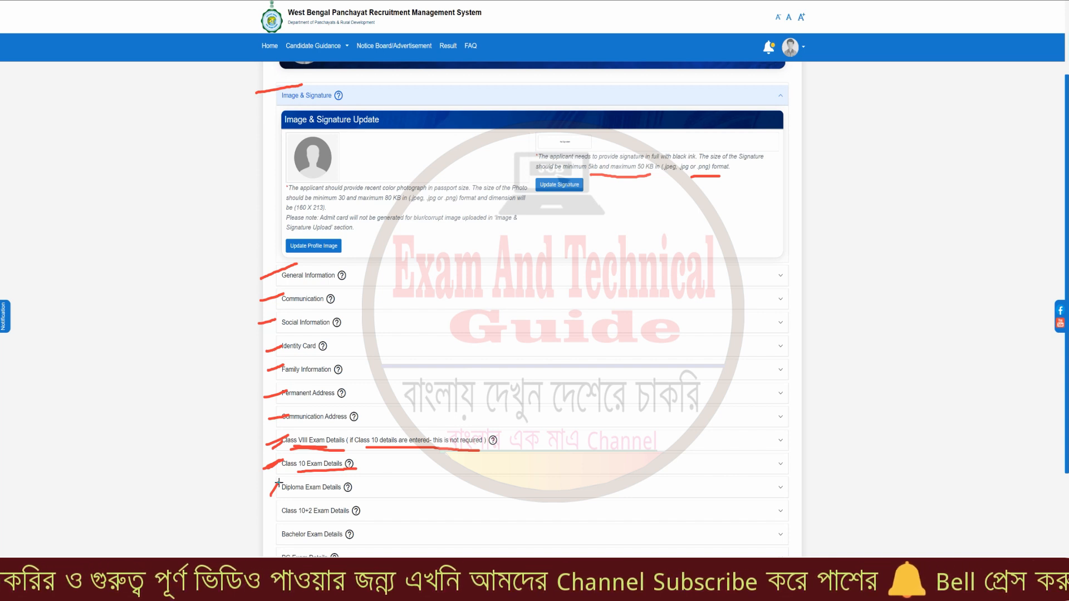
left_click_drag(290, 495, 357, 495)
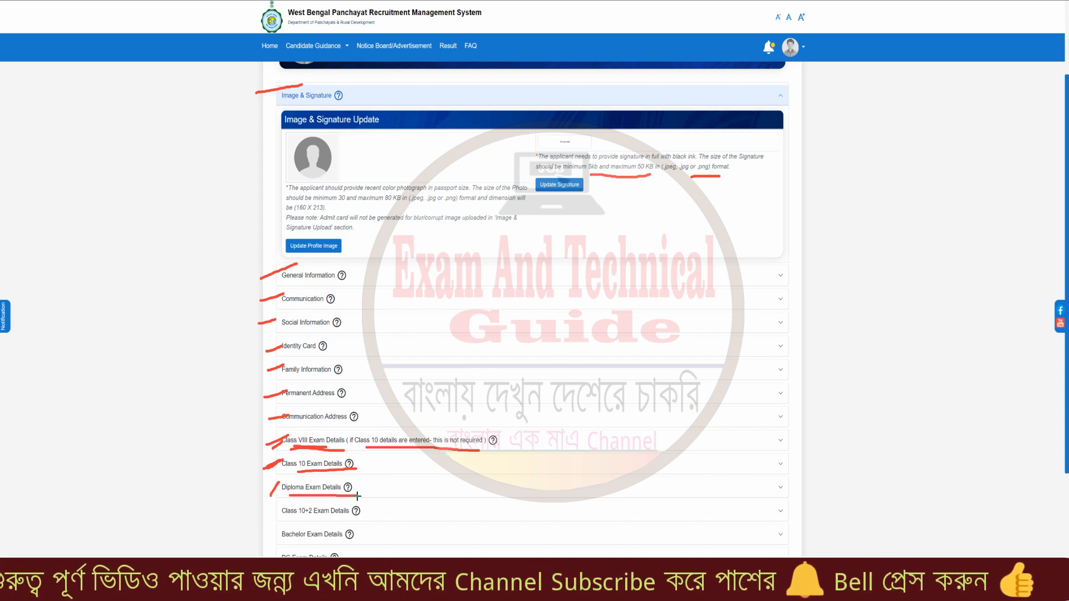
mouse_move(266, 516)
left_mouse_down()
mouse_move(284, 501)
mouse_move(278, 531)
left_mouse_up()
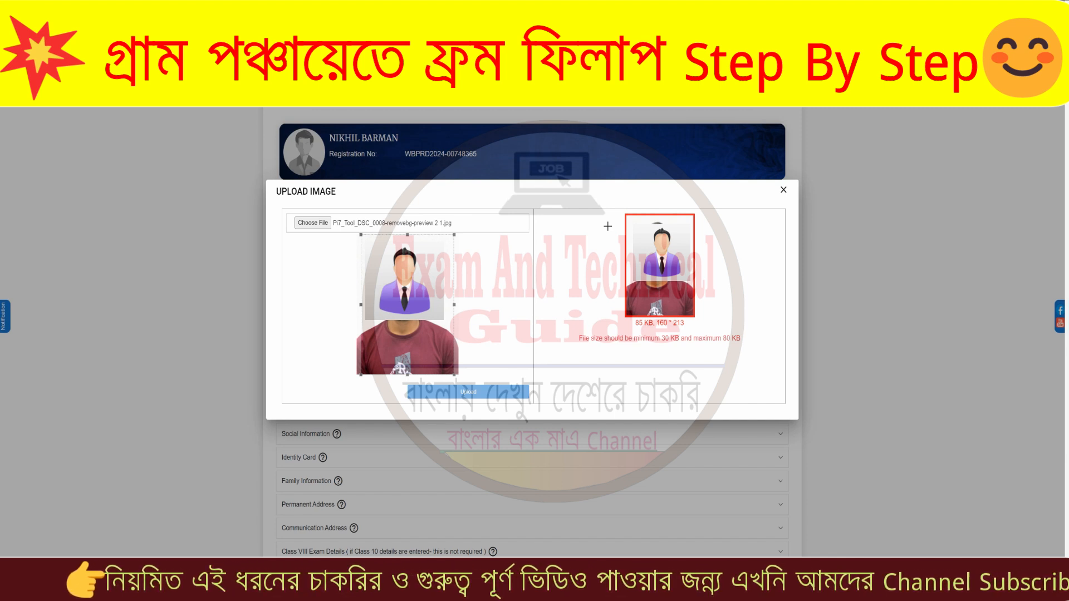
Check the chosen profile photo's file size against the 30 to 80 KB upload limit and switch to Image Resizer.com.
mouse_move(439, 385)
left_mouse_down()
mouse_move(477, 388)
mouse_move(435, 383)
left_mouse_up()
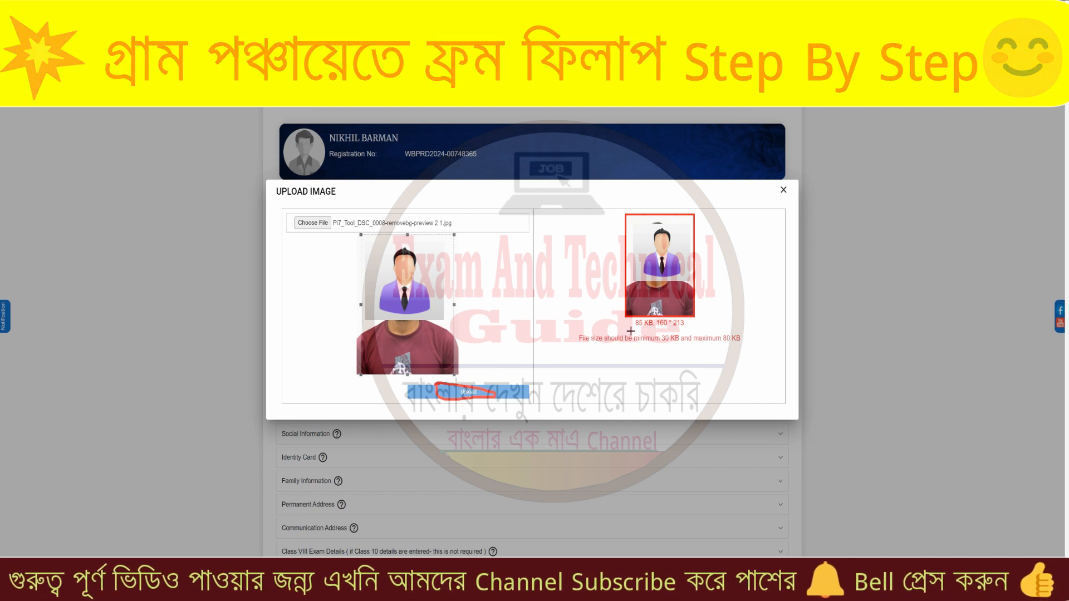
left_click_drag(631, 331, 694, 326)
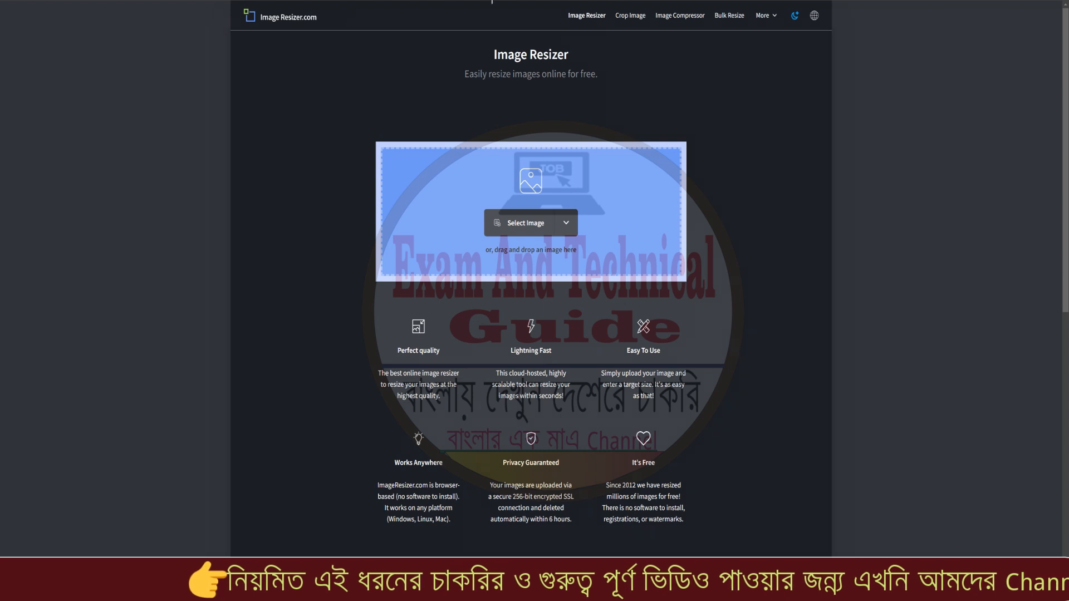
mouse_move(557, 29)
left_mouse_down()
mouse_move(607, 25)
mouse_move(546, 5)
mouse_move(568, 29)
left_mouse_up()
key("Escape")
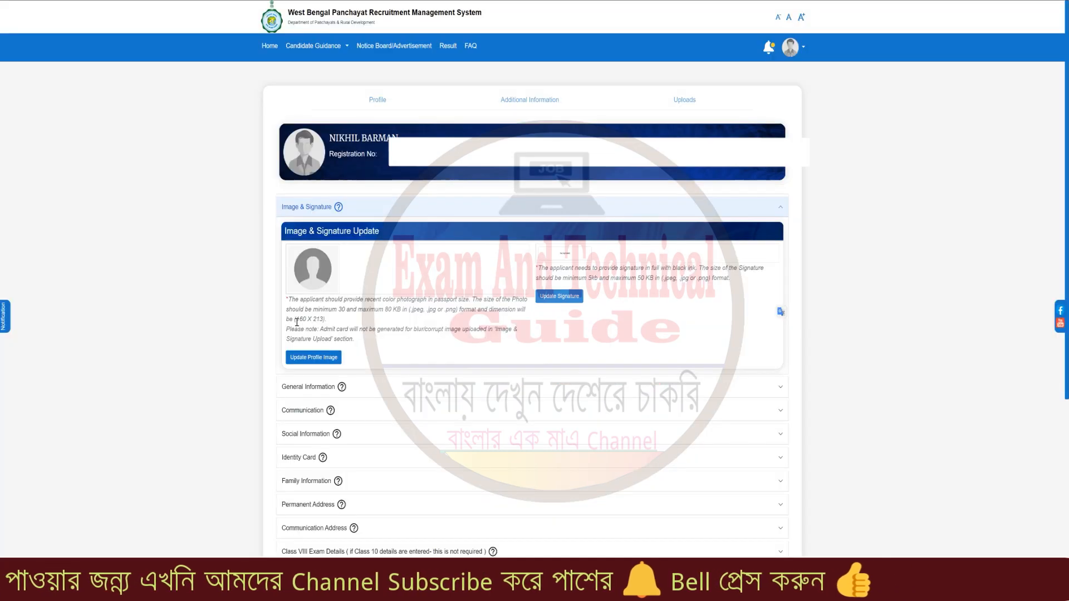
Look up the required photo dimensions in the recruitment portal's Image & Signature section.
left_click_drag(289, 320, 331, 326)
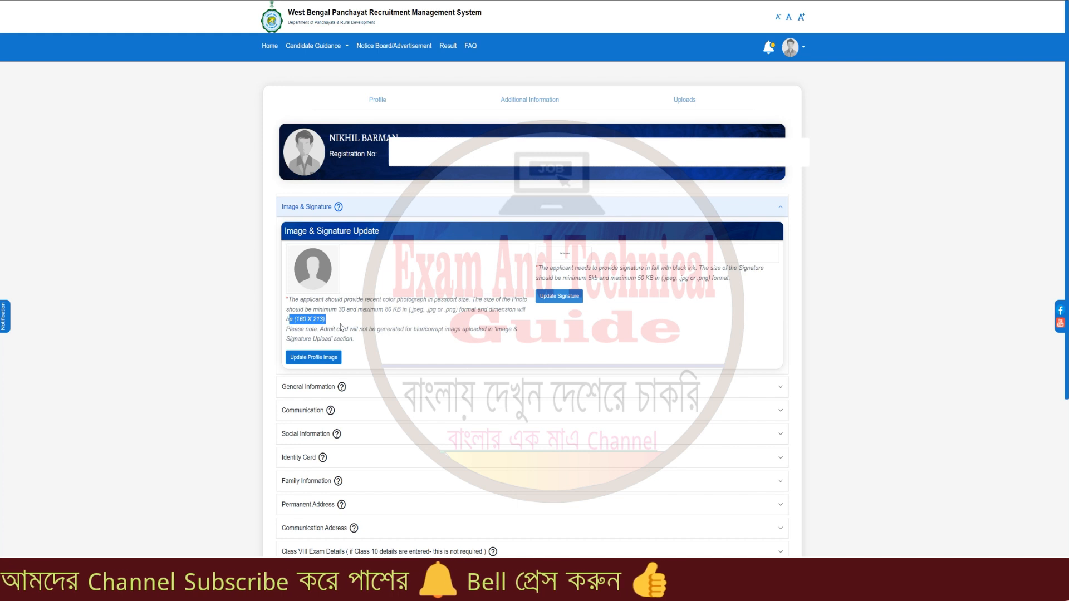
left_click(299, 319)
left_click_drag(293, 319, 338, 326)
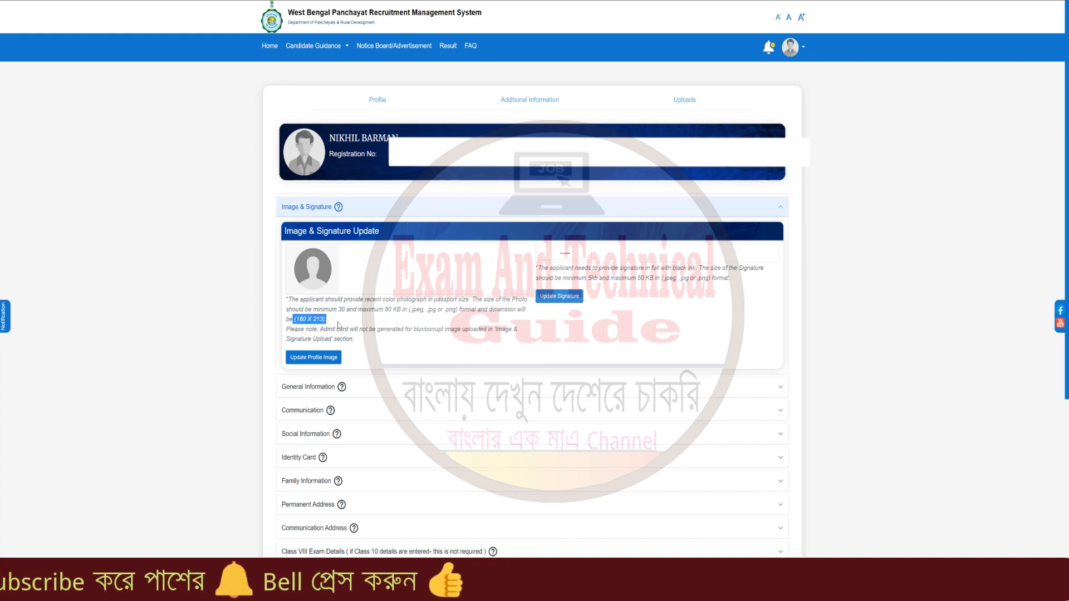
left_click(356, 324)
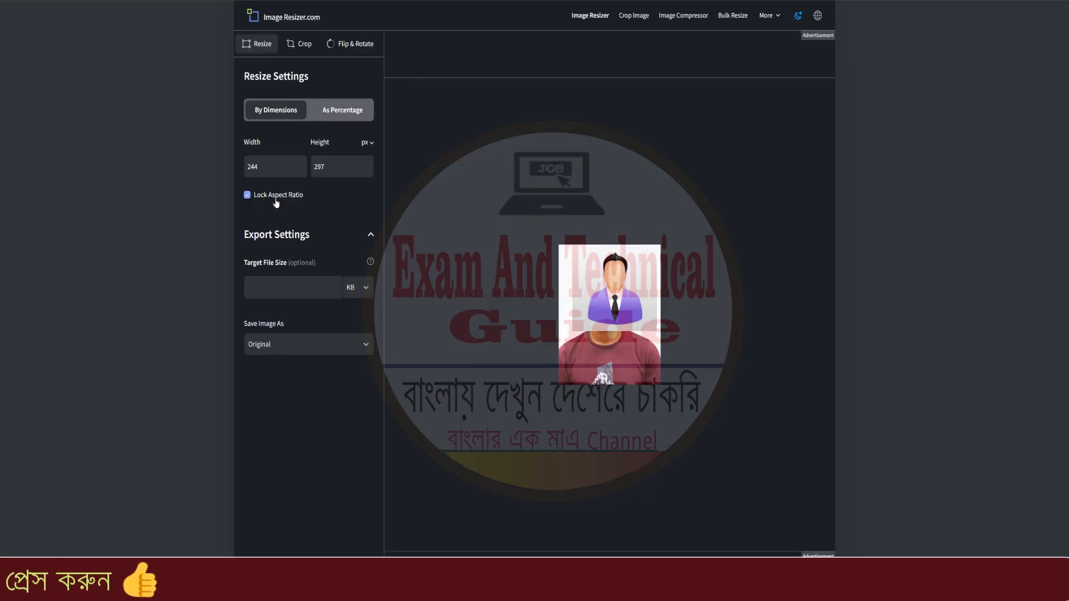
In Image Resizer.com, unlock the photo's aspect ratio, switch the units to centimetres and set width 150 and height 203.
left_click(247, 196)
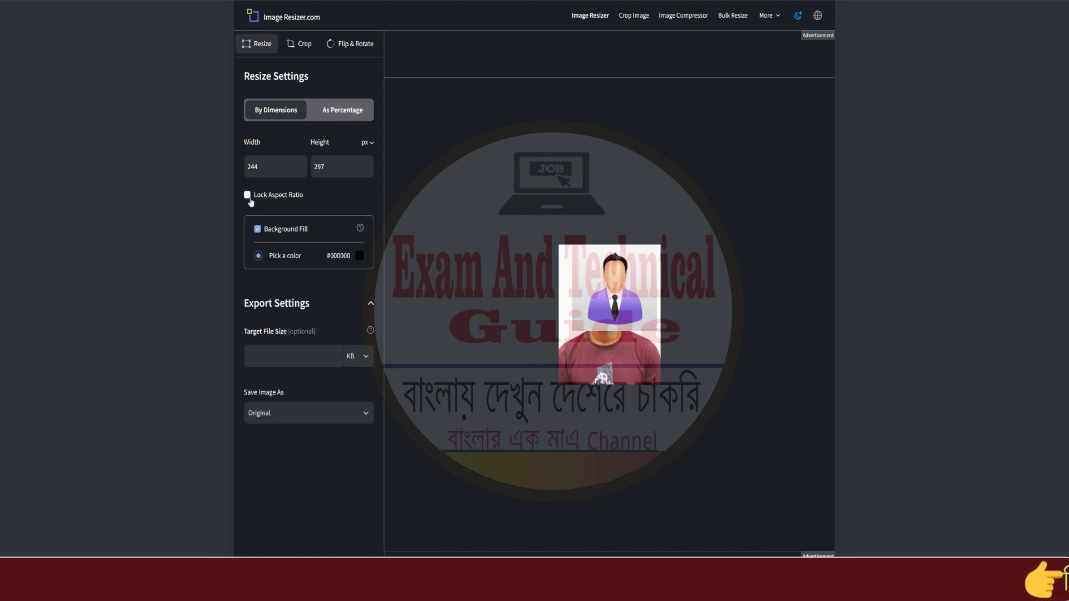
left_click(370, 144)
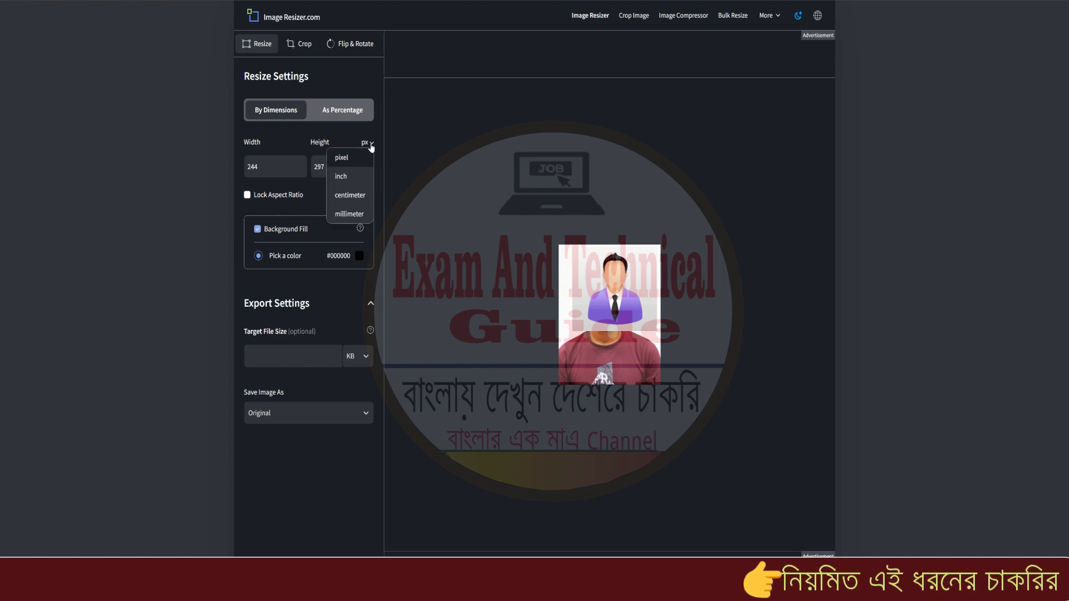
left_click(357, 200)
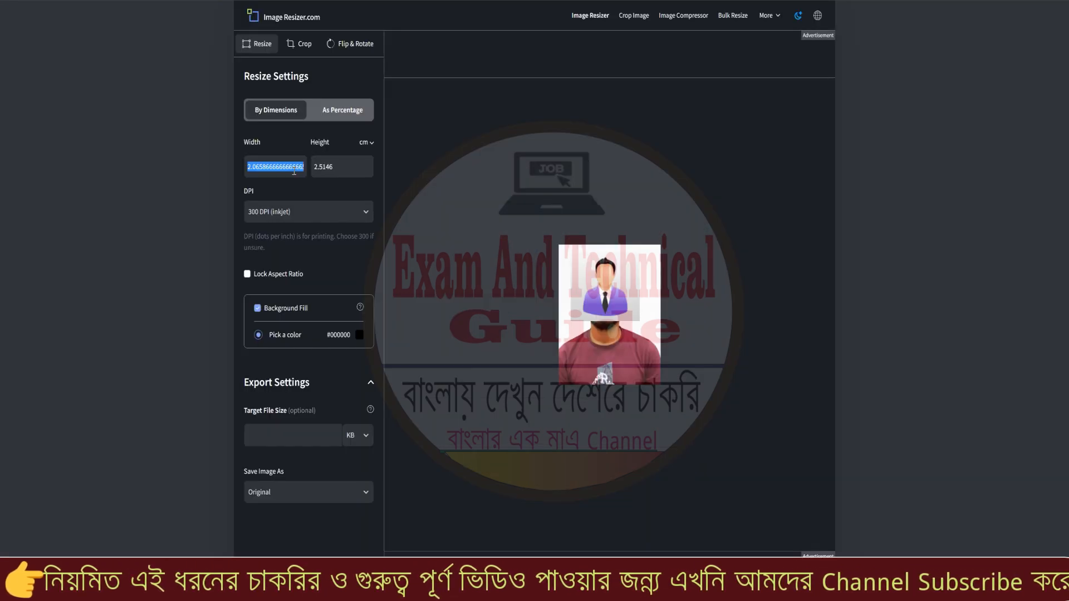
type("150")
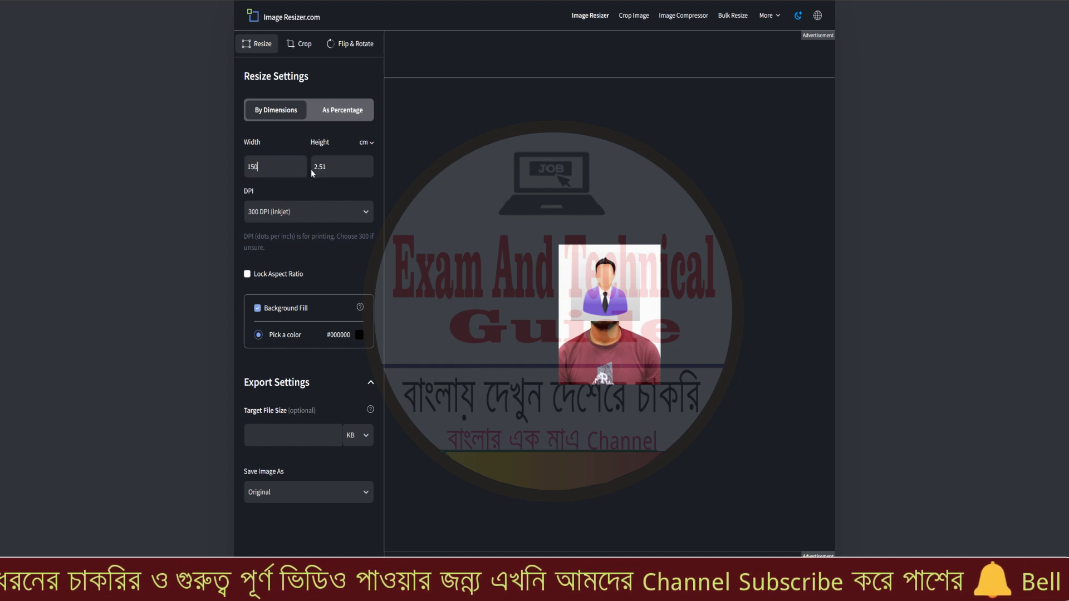
left_click_drag(313, 170, 326, 167)
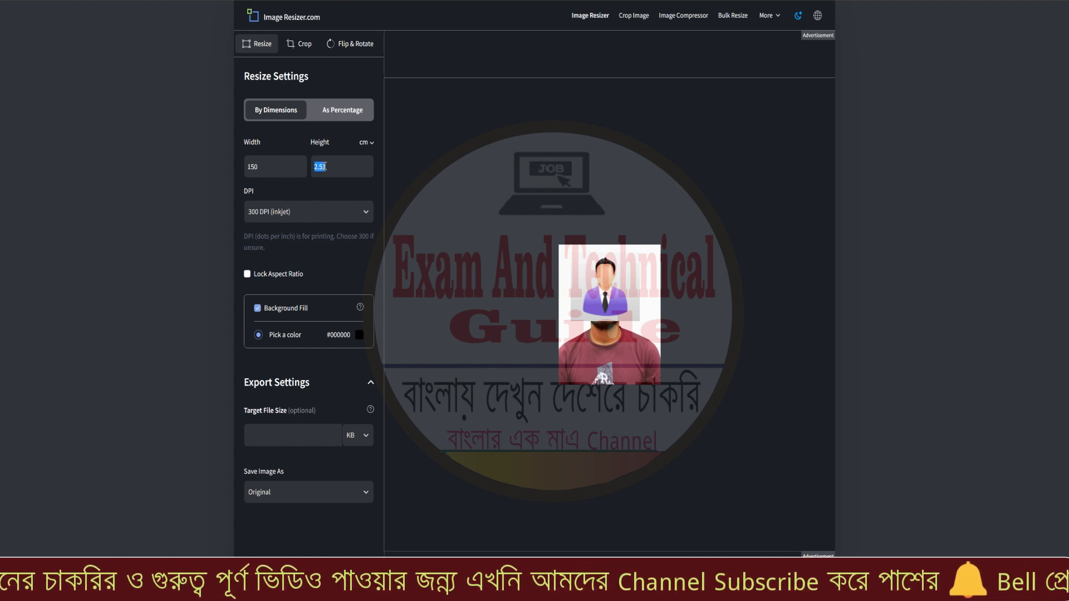
type("203")
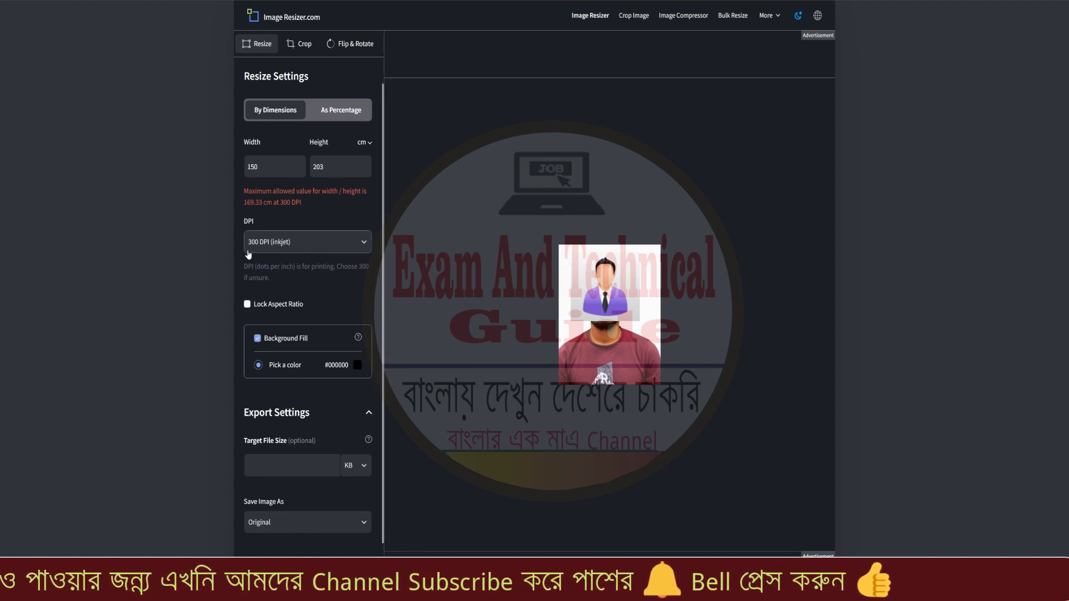
Set the photo's resolution to 96 DPI (screen), export it and download the resized image.
left_click(289, 249)
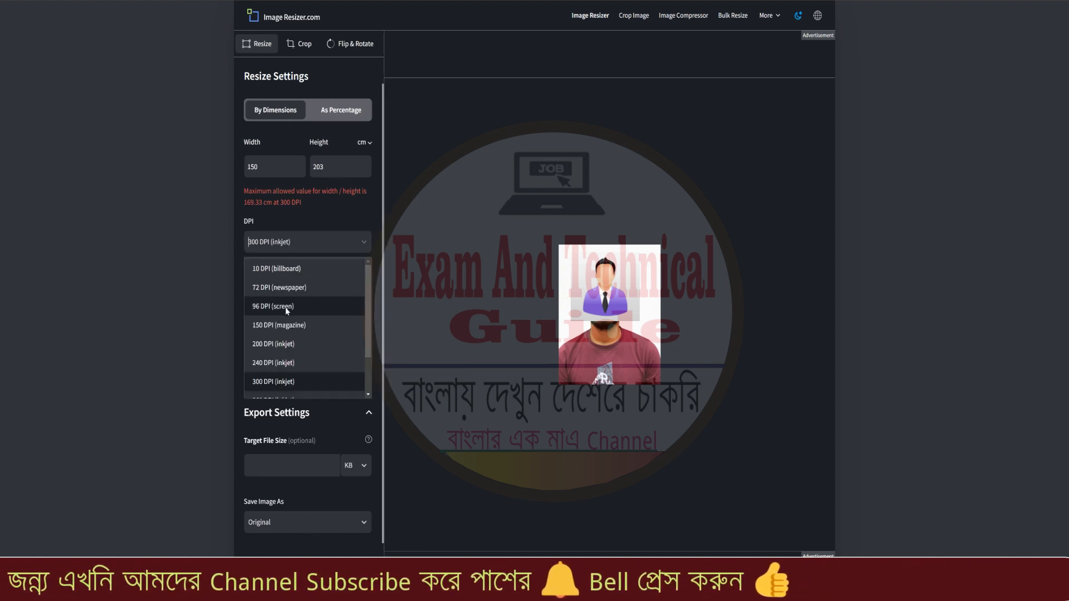
left_click(264, 307)
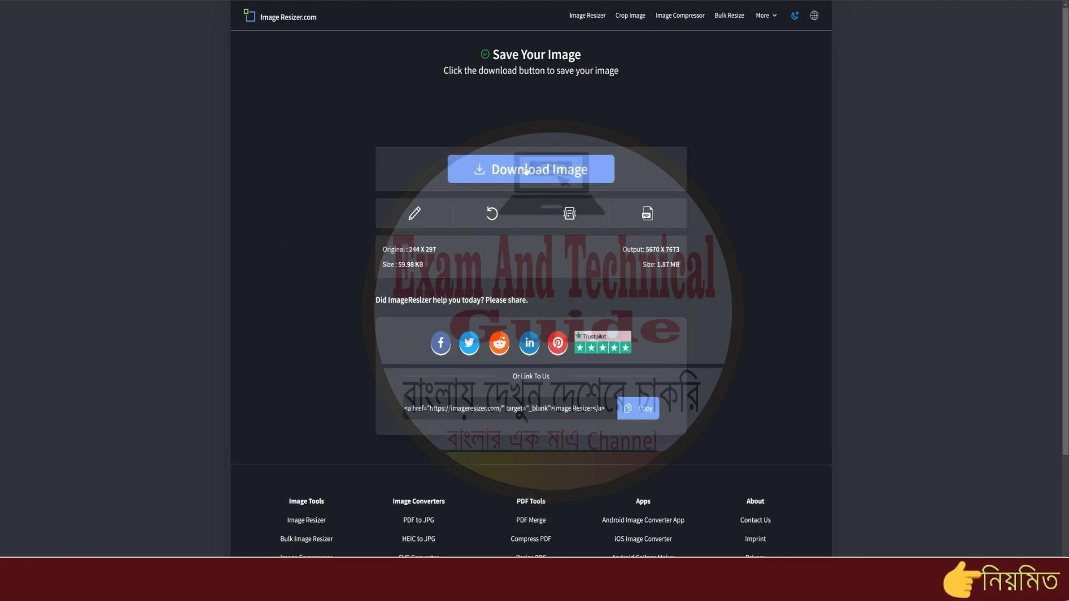
left_click(526, 168)
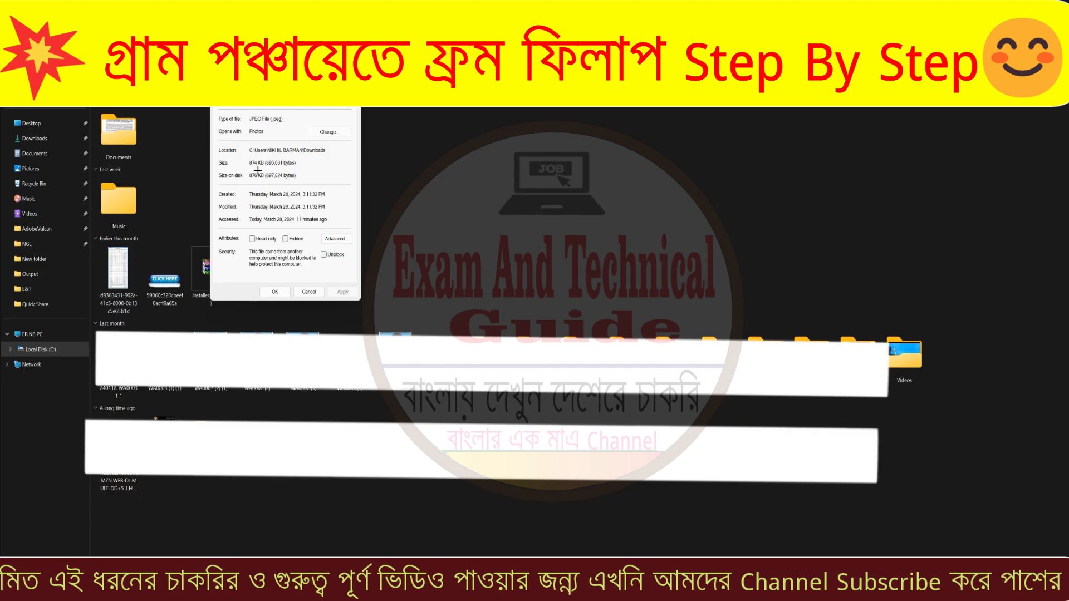
Check the photo's file size in its properties and load Pi7_Passport_Photo.jpeg into the Image Compressor.
mouse_move(244, 155)
left_mouse_down()
mouse_move(302, 169)
mouse_move(245, 154)
left_mouse_up()
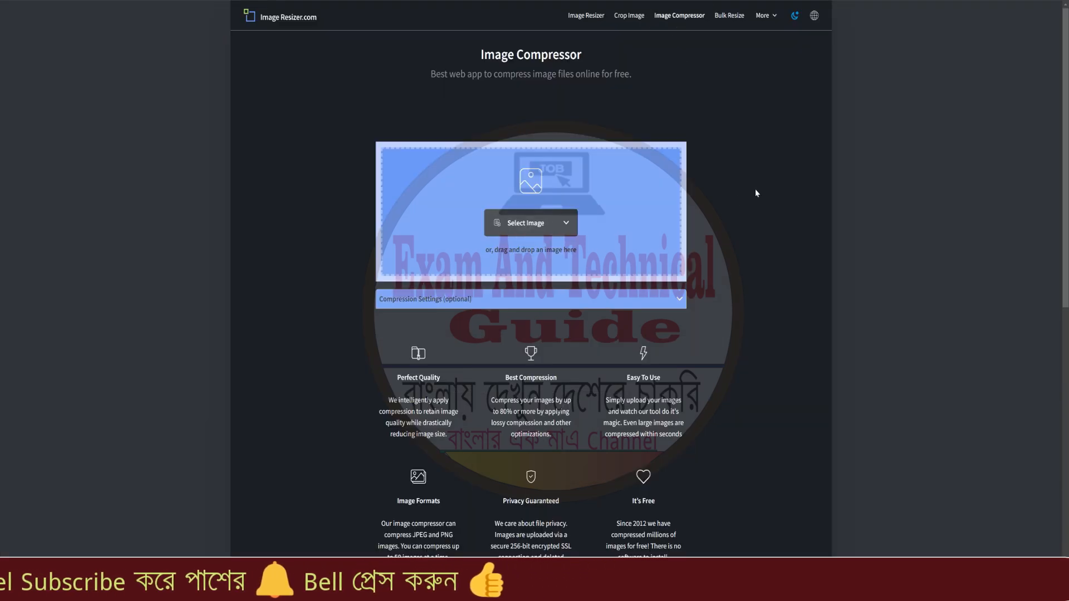
left_click(532, 224)
double_click(171, 123)
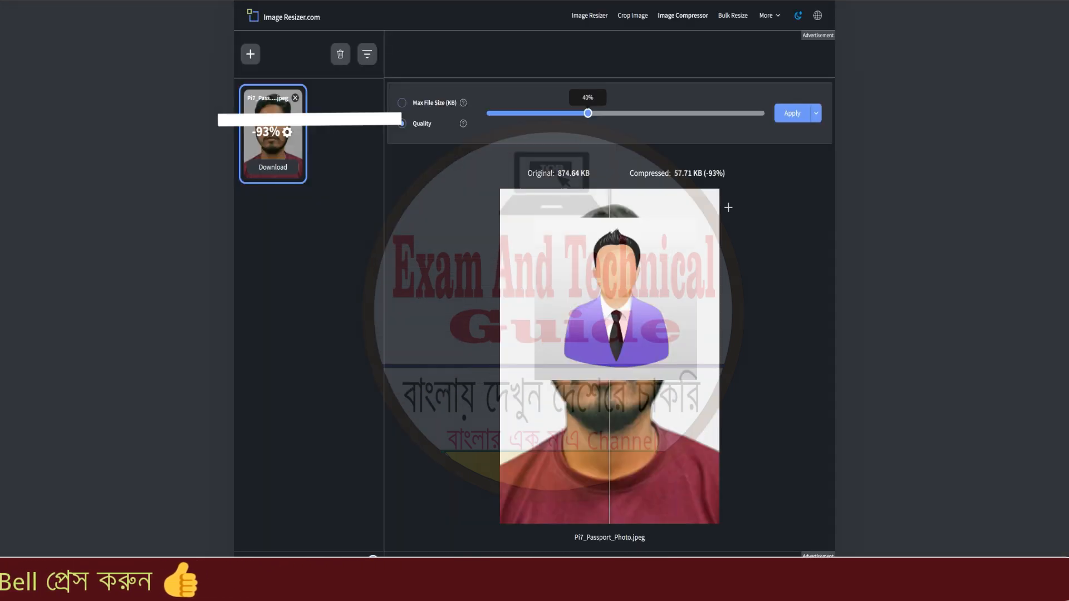
Compare the photo's original and compressed sizes, try a compression quality of 19%, and raise the quality again.
mouse_move(589, 166)
left_mouse_down()
mouse_move(571, 155)
mouse_move(523, 180)
mouse_move(600, 184)
mouse_move(588, 160)
left_mouse_up()
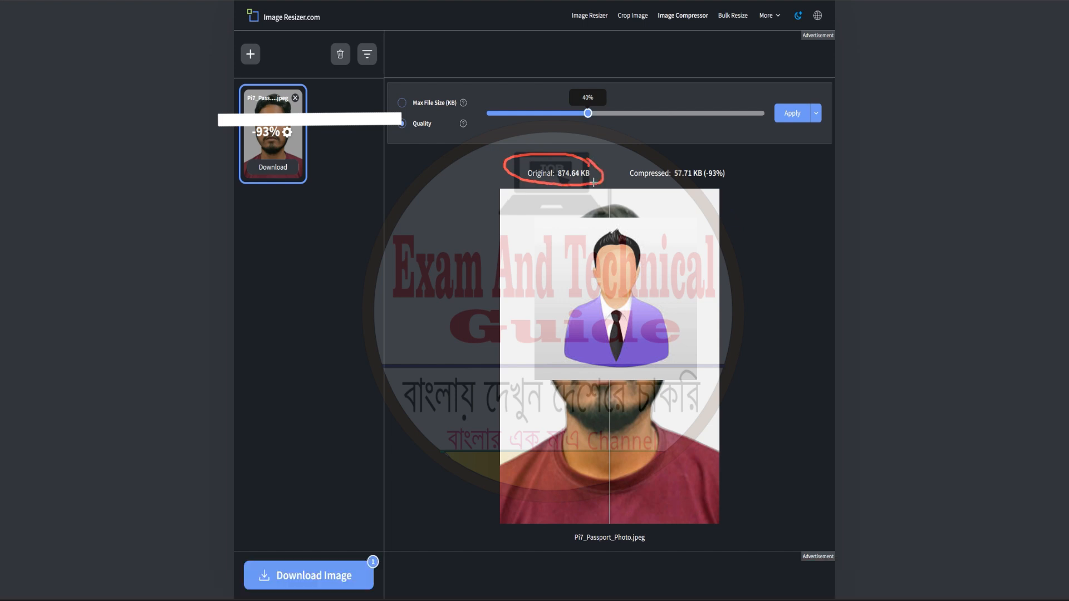
left_click_drag(631, 181, 725, 183)
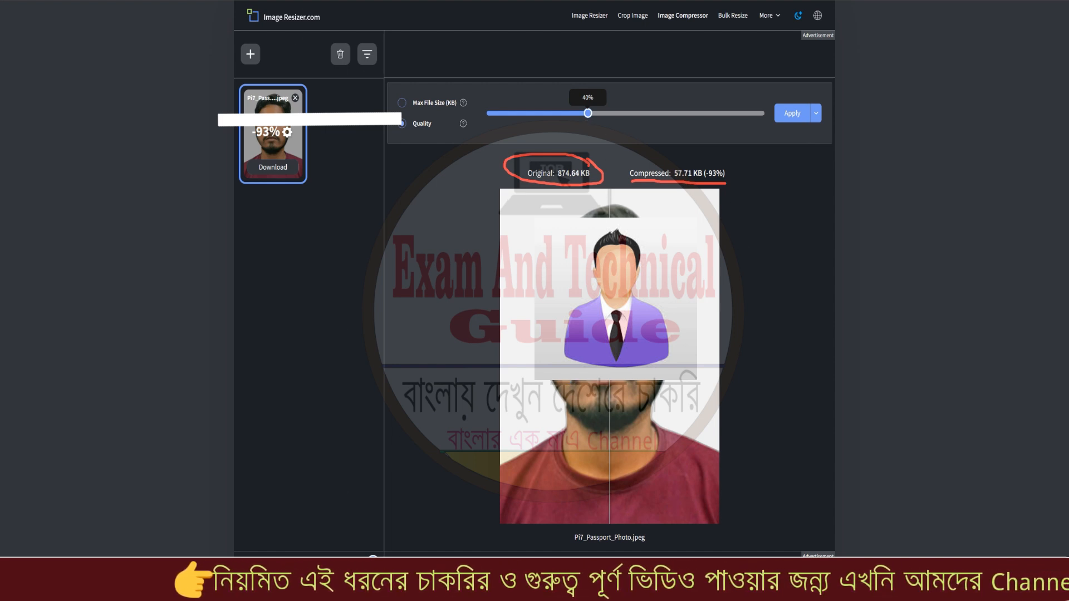
mouse_move(588, 113)
left_mouse_down()
mouse_move(513, 120)
mouse_move(742, 121)
mouse_move(497, 121)
mouse_move(529, 117)
left_mouse_up()
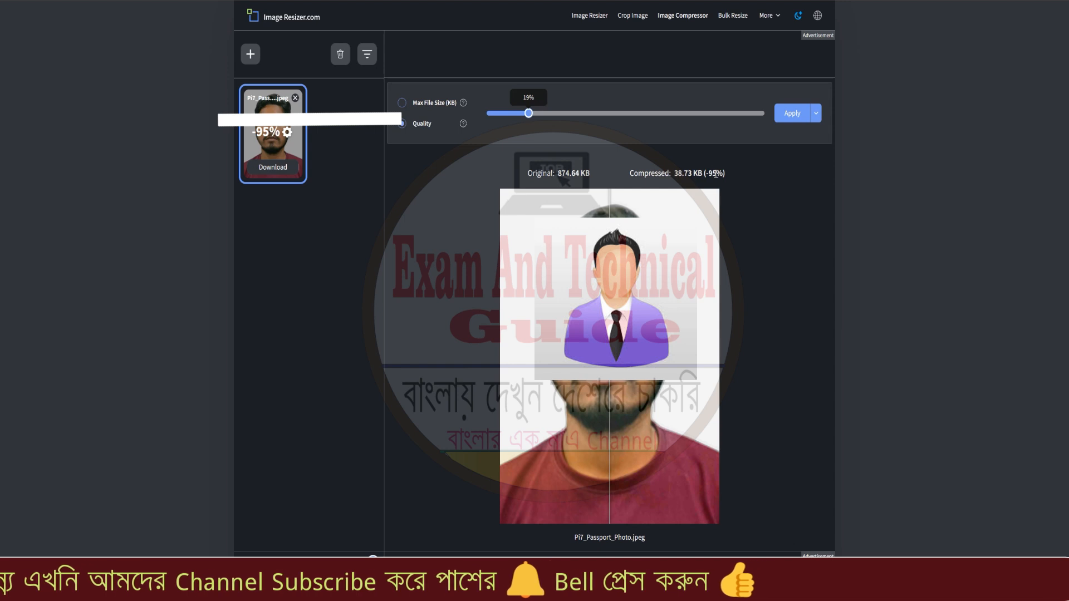
left_click_drag(528, 114, 613, 119)
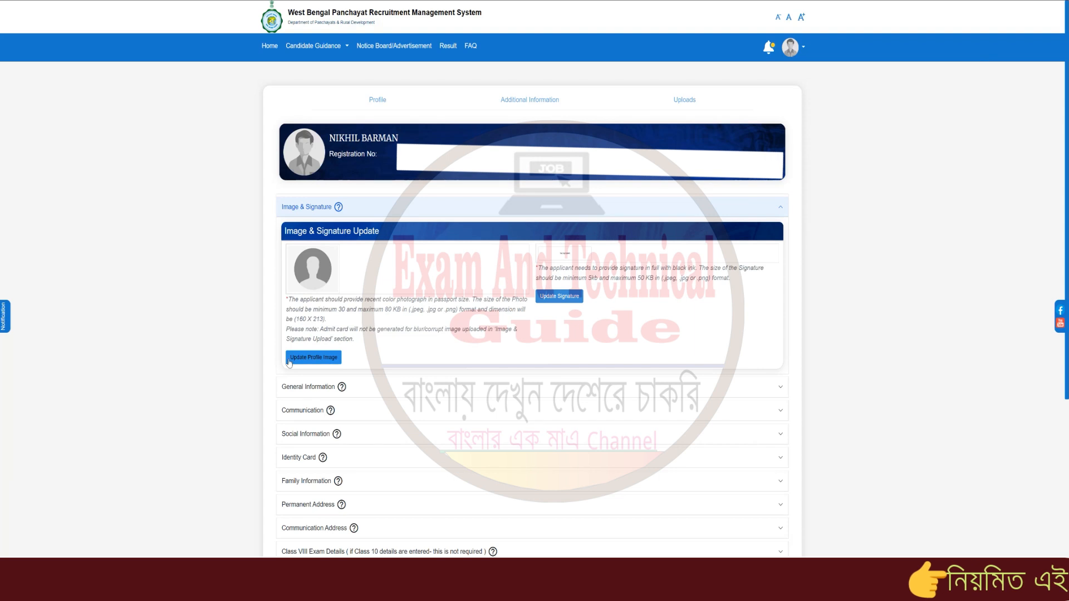
Upload Pi7_Passport_Photo (1).jpeg as the candidate's profile image and close the upload dialog.
left_click(310, 362)
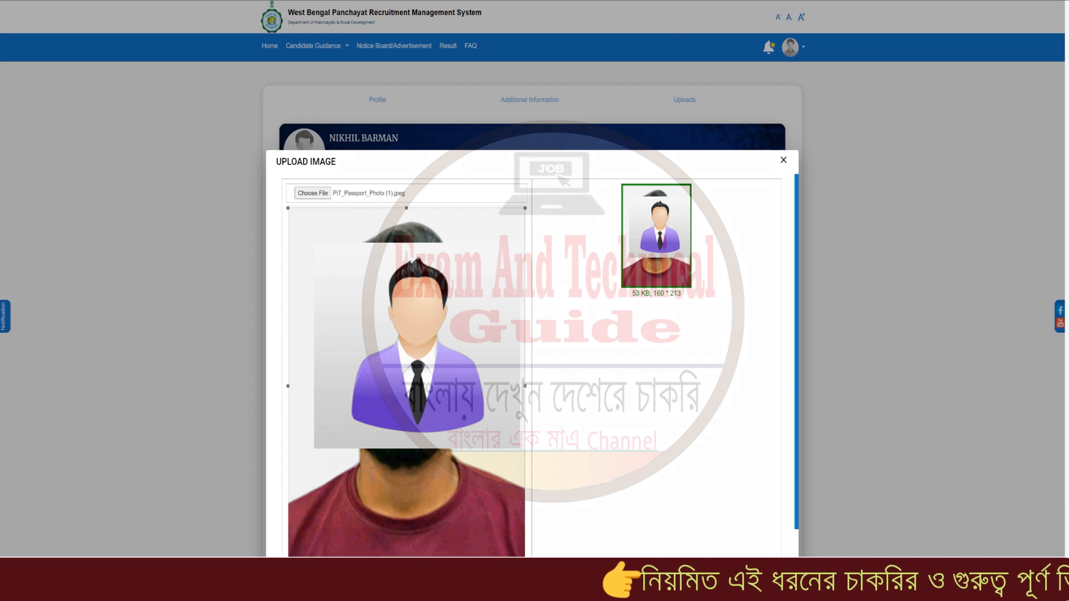
mouse_move(608, 192)
left_mouse_down()
mouse_move(613, 178)
mouse_move(706, 172)
mouse_move(710, 321)
mouse_move(594, 150)
mouse_move(618, 326)
mouse_move(727, 151)
mouse_move(602, 171)
left_mouse_up()
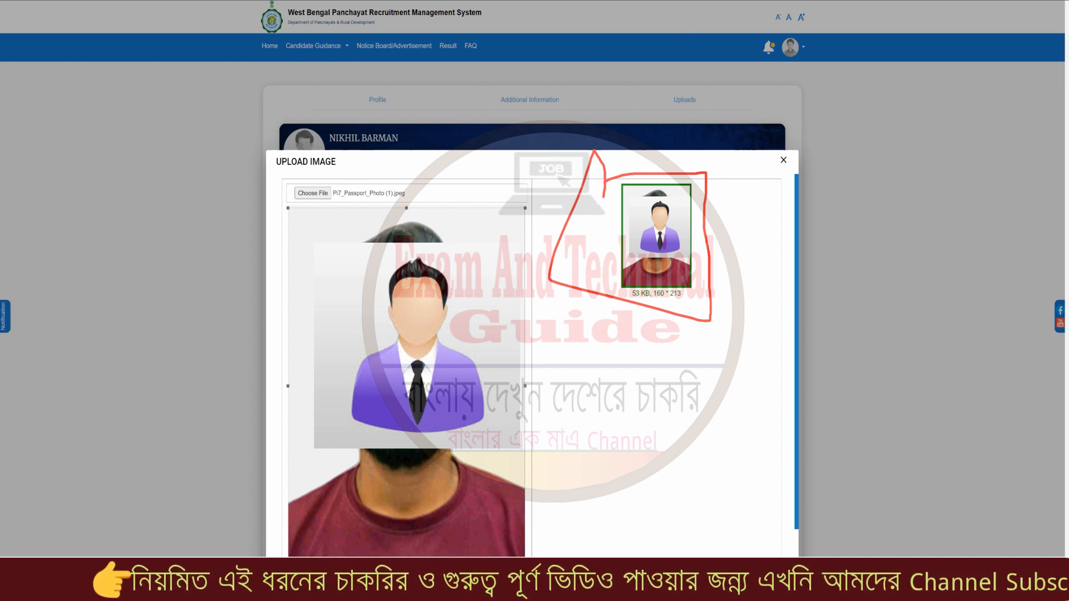
scroll(476, 553, "down", 1)
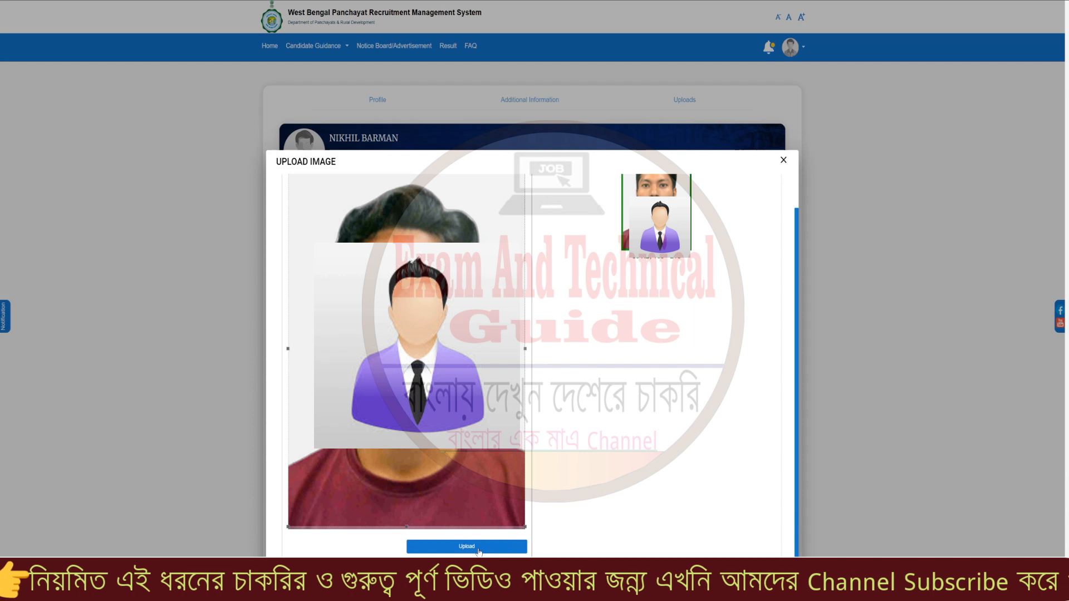
left_click(478, 548)
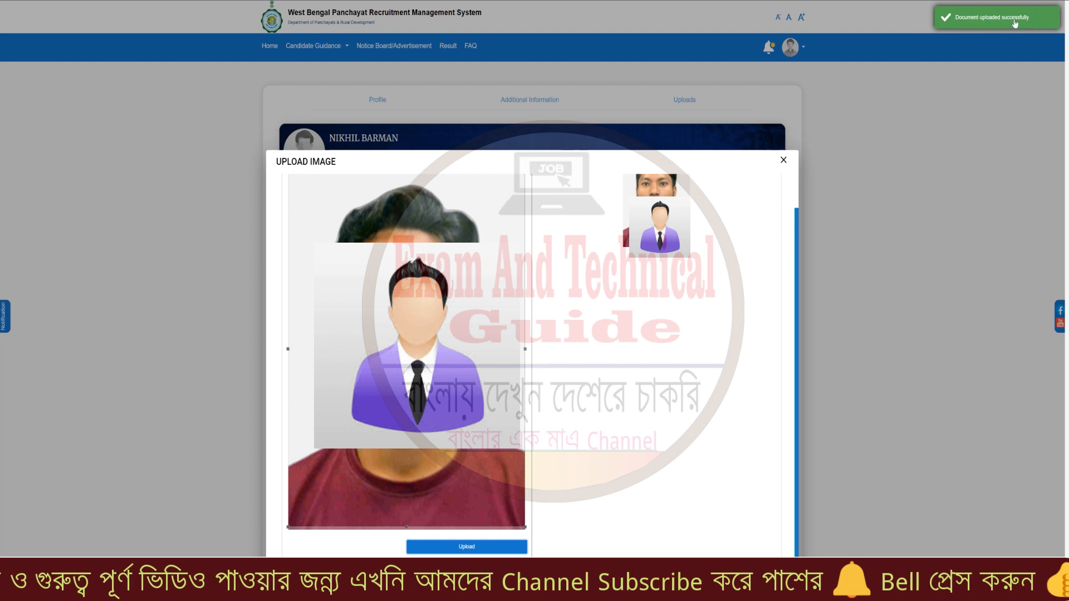
left_click(783, 161)
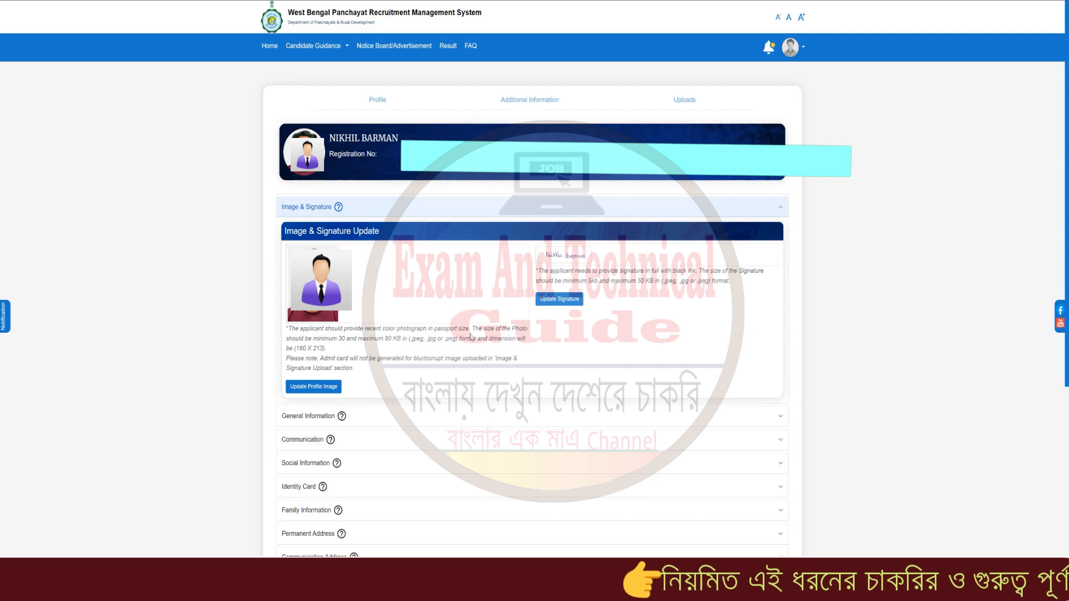
Open the General Information details for editing and set the blood group to O+.
scroll(470, 337, "down", 6)
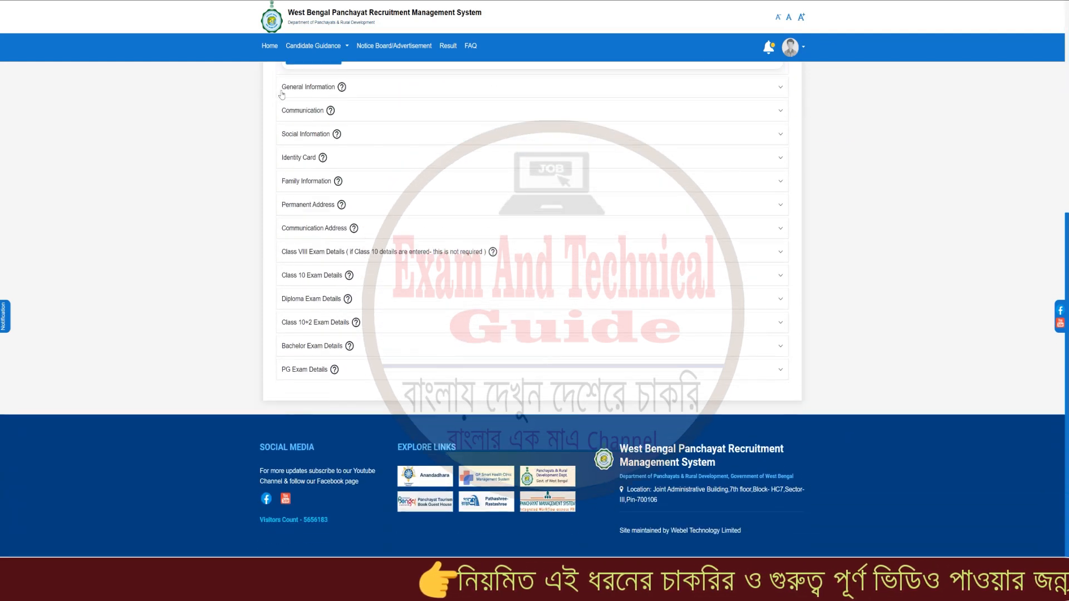
left_click(330, 93)
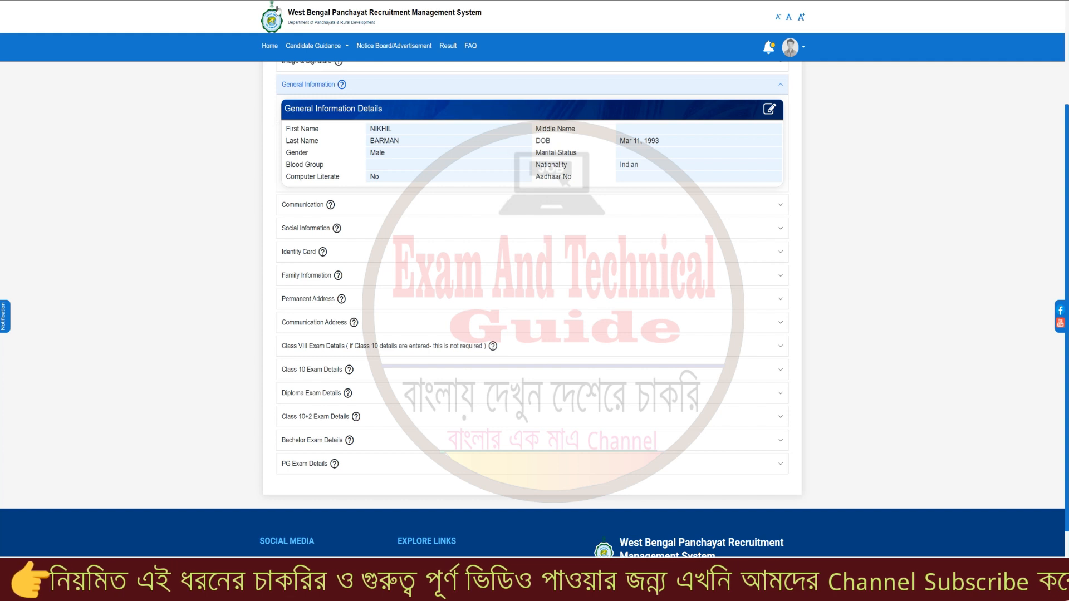
mouse_move(273, 89)
left_mouse_down()
mouse_move(569, 180)
mouse_move(793, 183)
mouse_move(786, 193)
left_mouse_up()
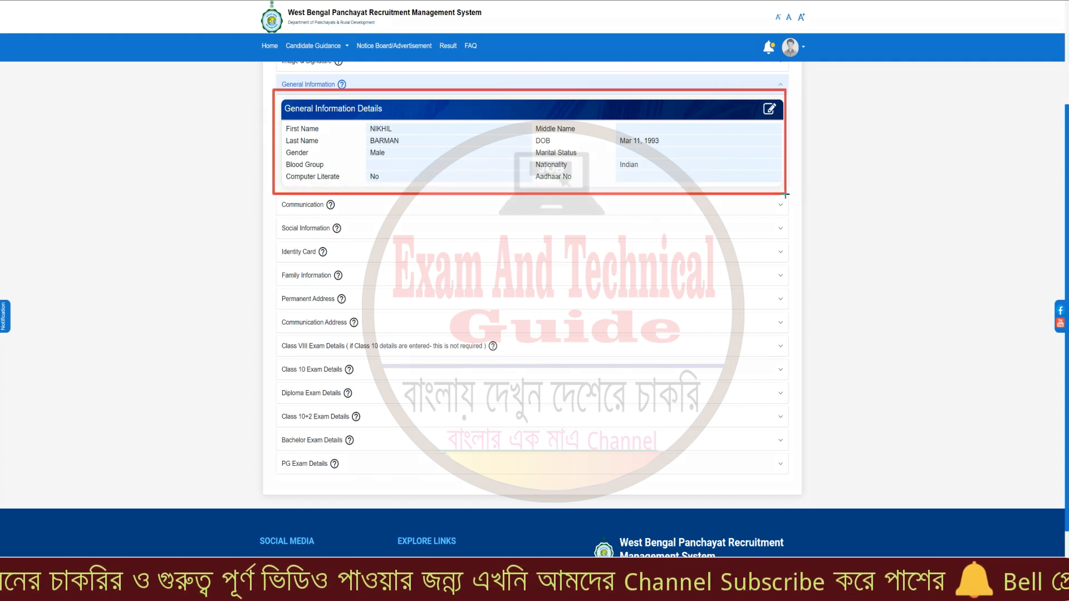
mouse_move(751, 96)
left_mouse_down()
mouse_move(787, 130)
mouse_move(780, 134)
mouse_move(783, 123)
left_mouse_up()
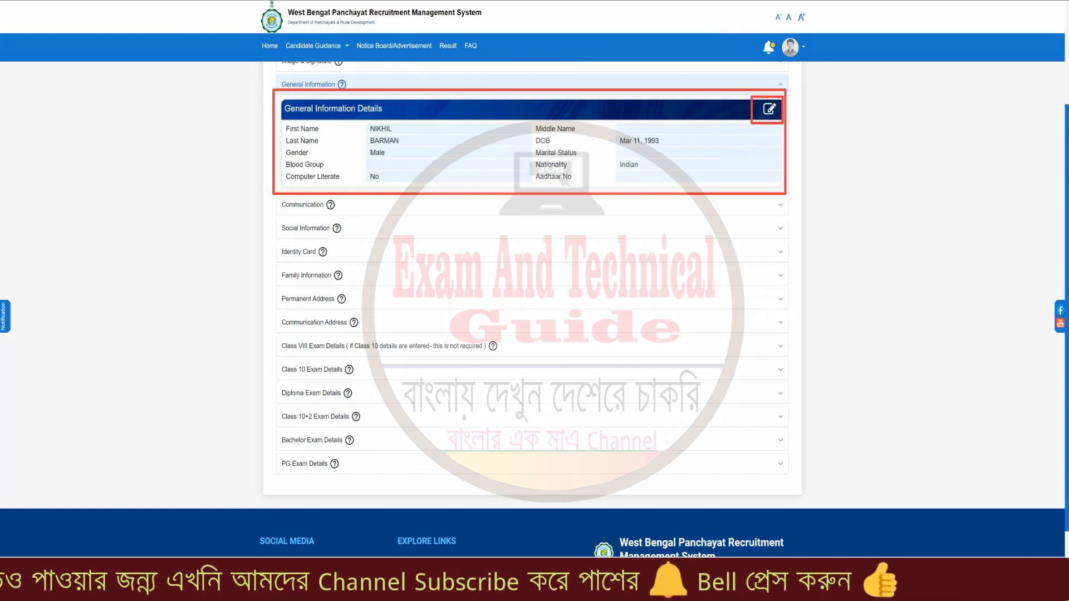
left_click(772, 112)
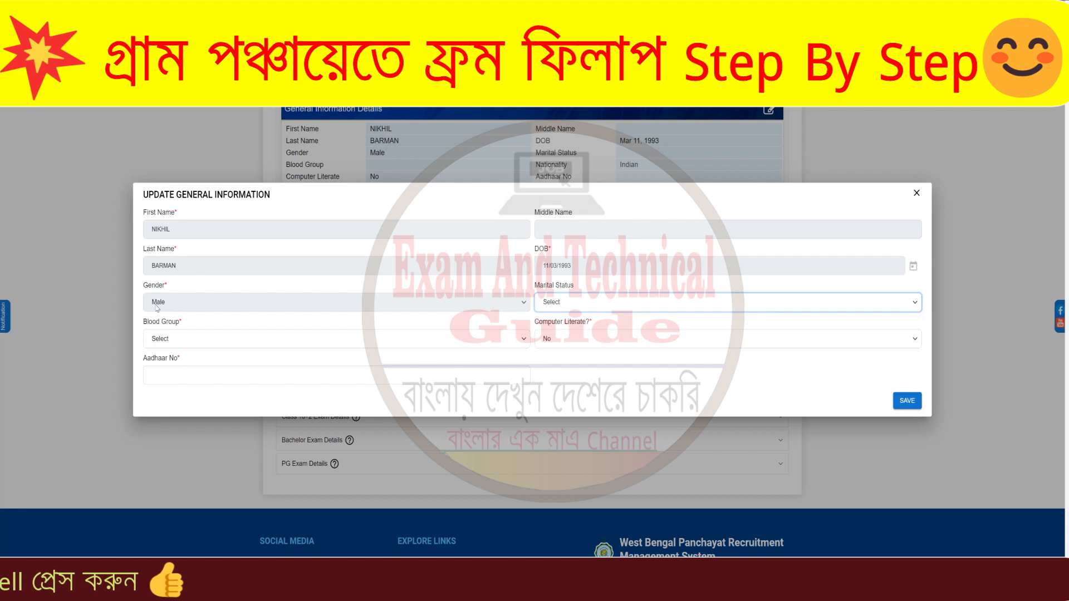
left_click(161, 340)
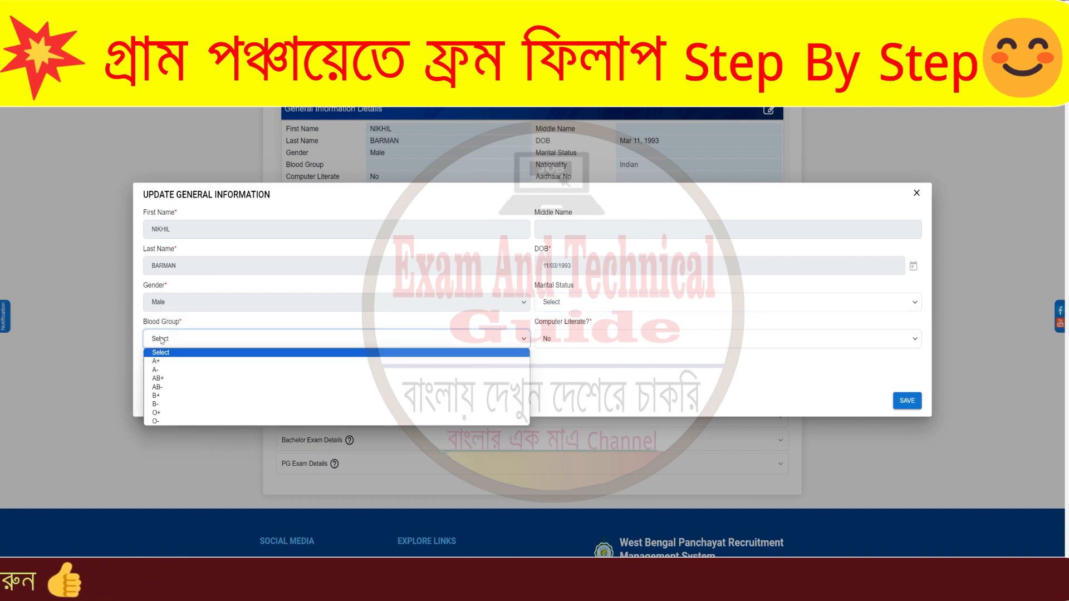
left_click(156, 413)
Set marital status to Single and computer literate to Yes, enter the candidate's Aadhaar number, and save the general information.
left_click(165, 377)
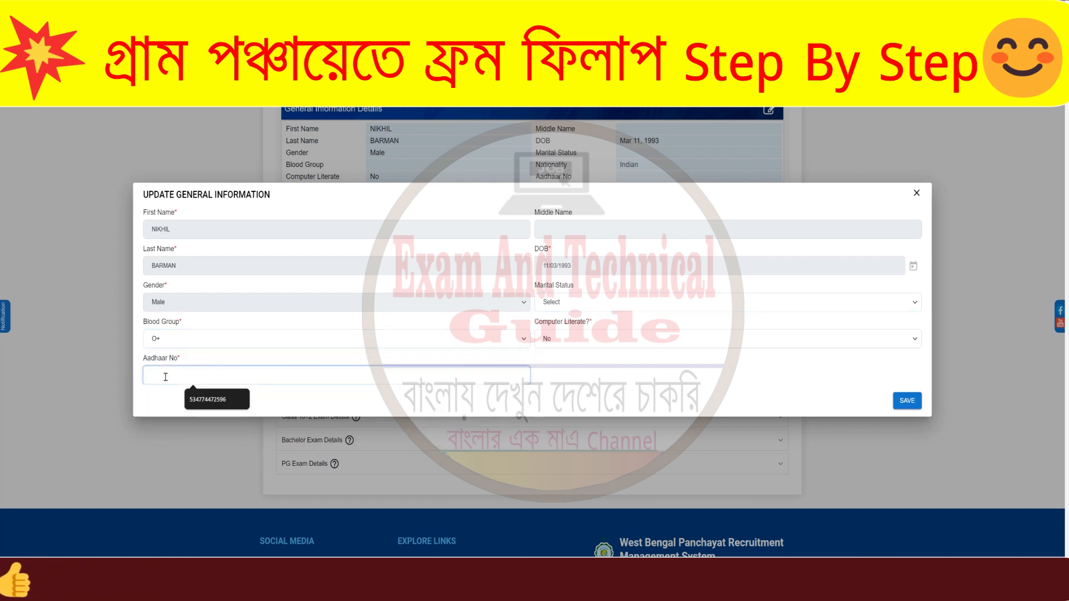
left_click(557, 386)
left_click(555, 304)
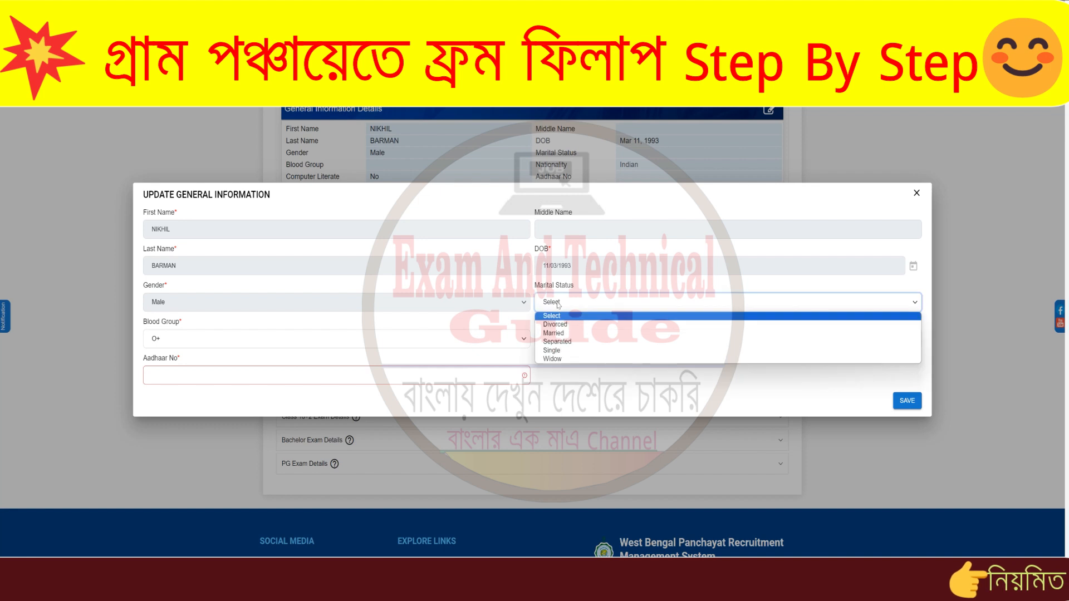
left_click(563, 352)
left_click(162, 375)
type("22")
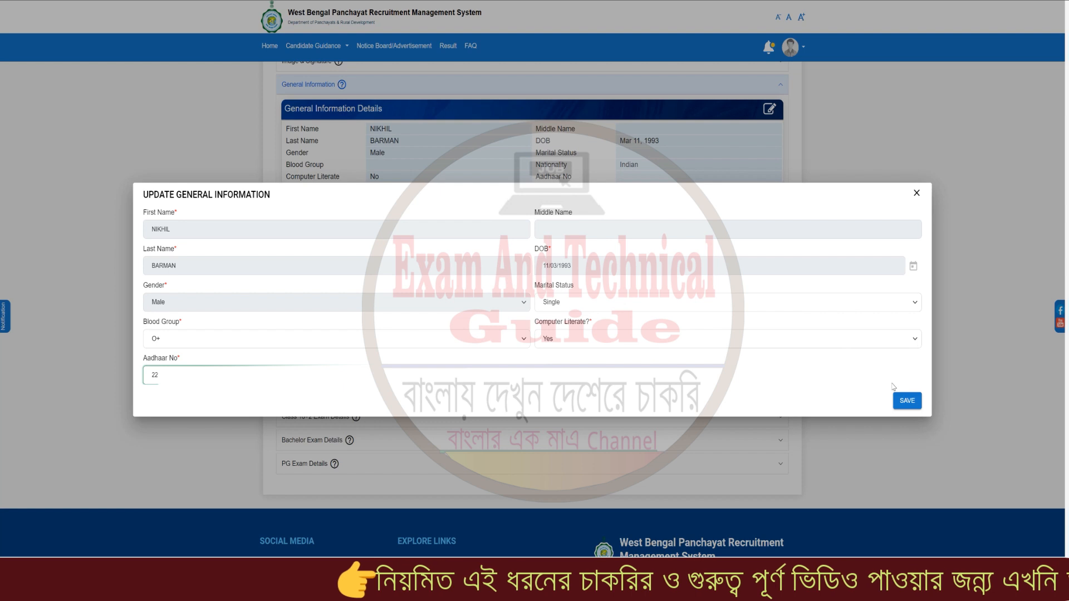
left_click(911, 404)
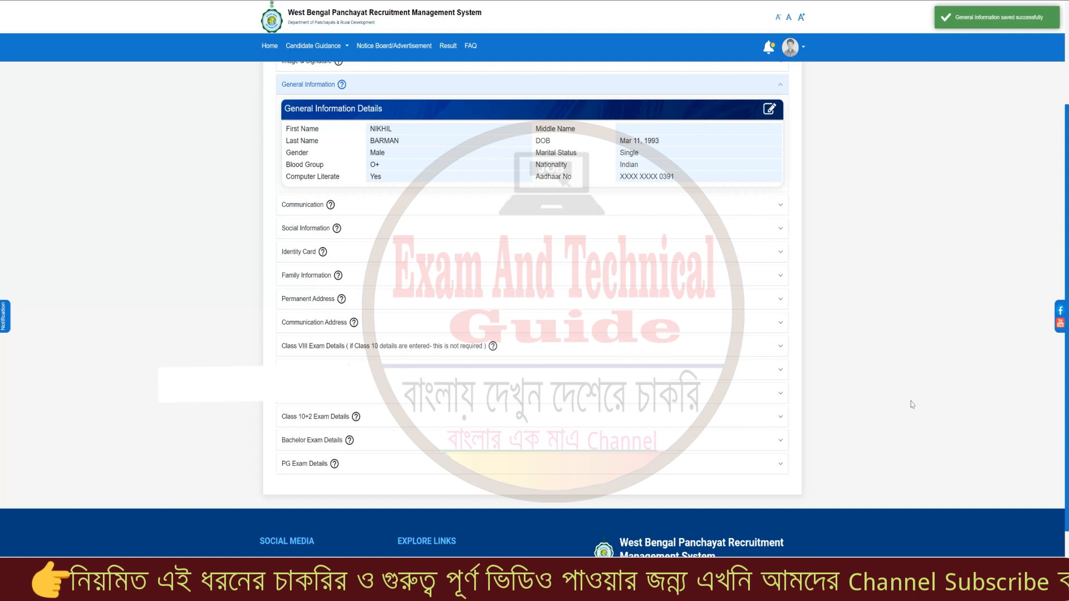
Review the Communication details, set religion to Hinduism and social category to Scheduled Caste in Social Information, and save.
left_click(311, 206)
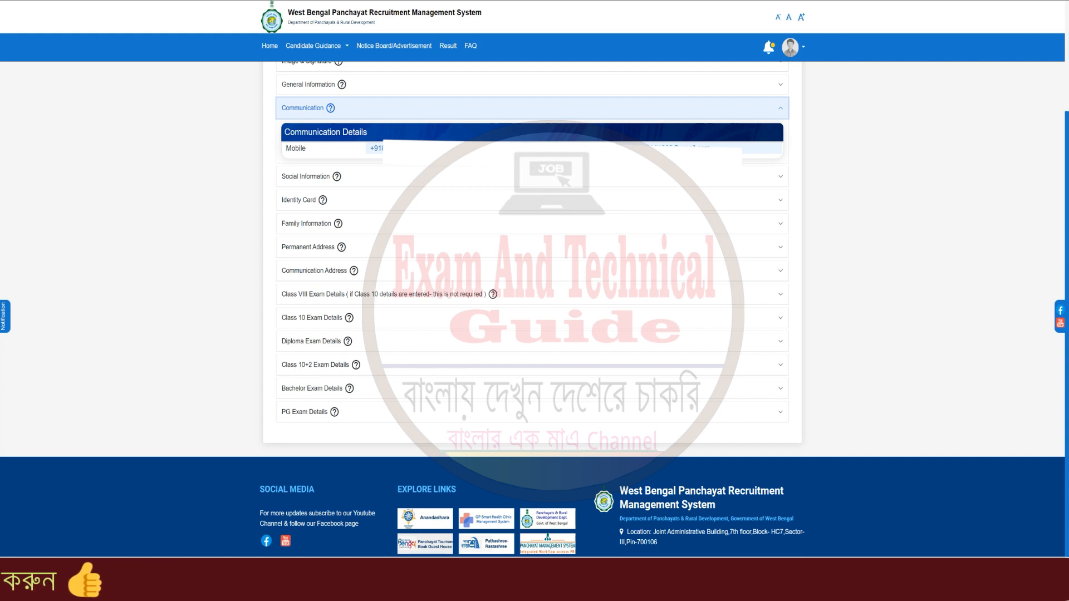
left_click(296, 177)
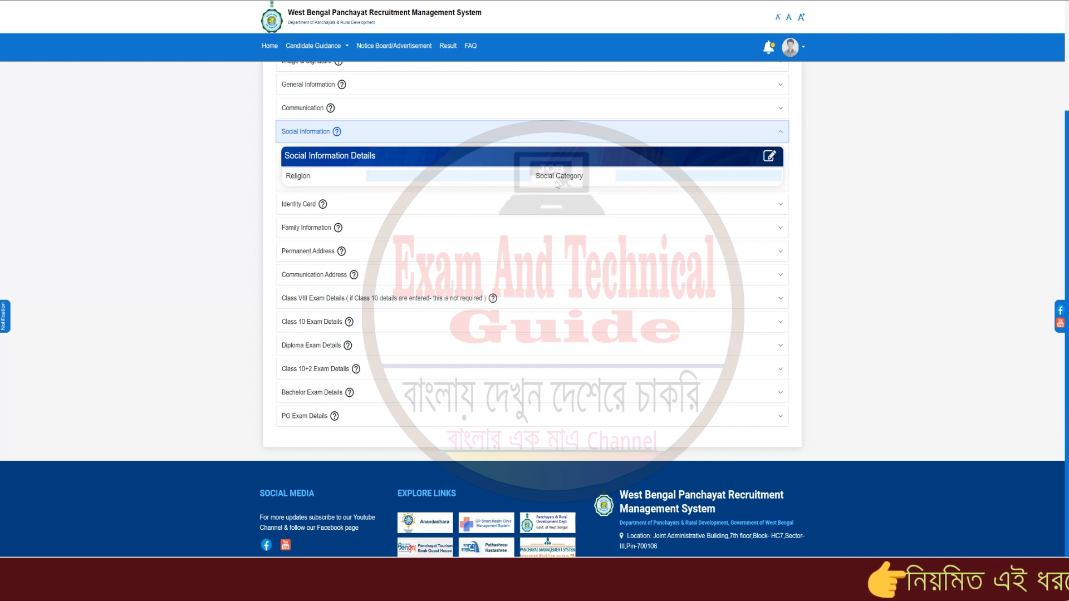
left_click(769, 158)
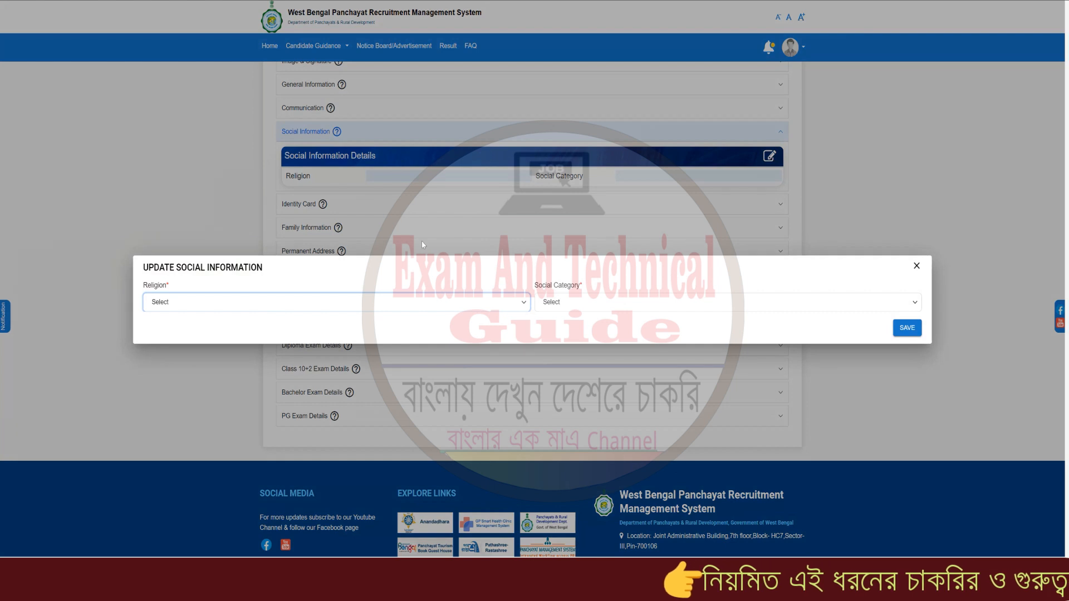
left_click(178, 304)
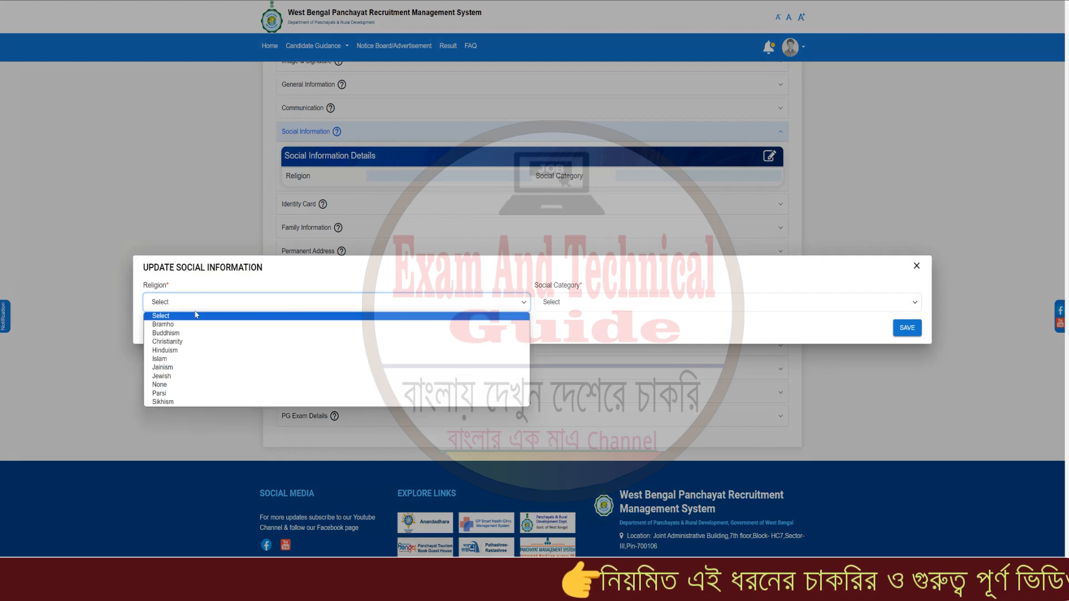
left_click(177, 351)
left_click(583, 301)
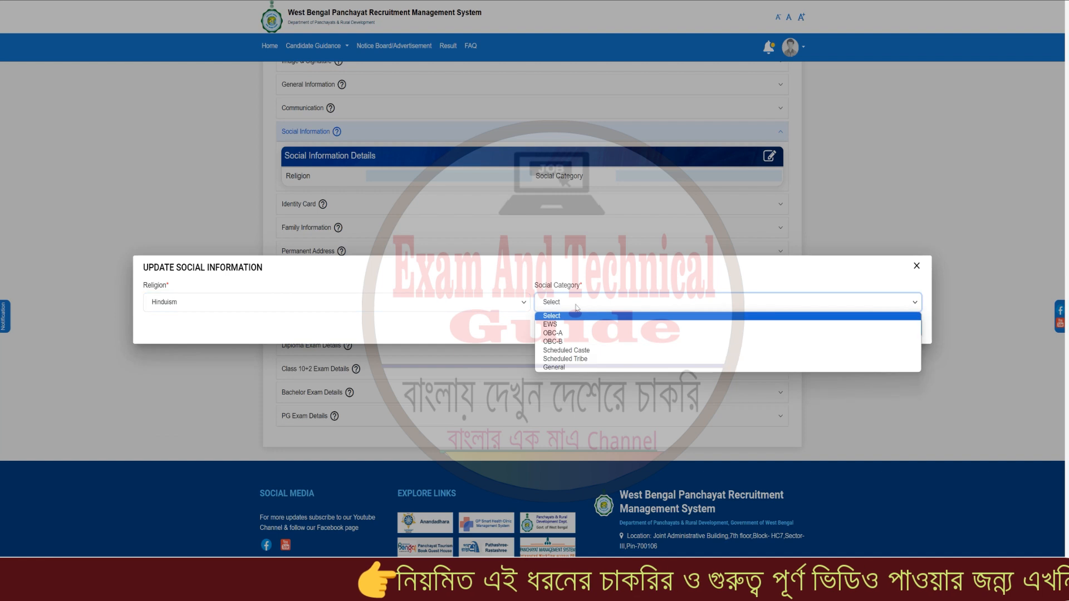
left_click(575, 351)
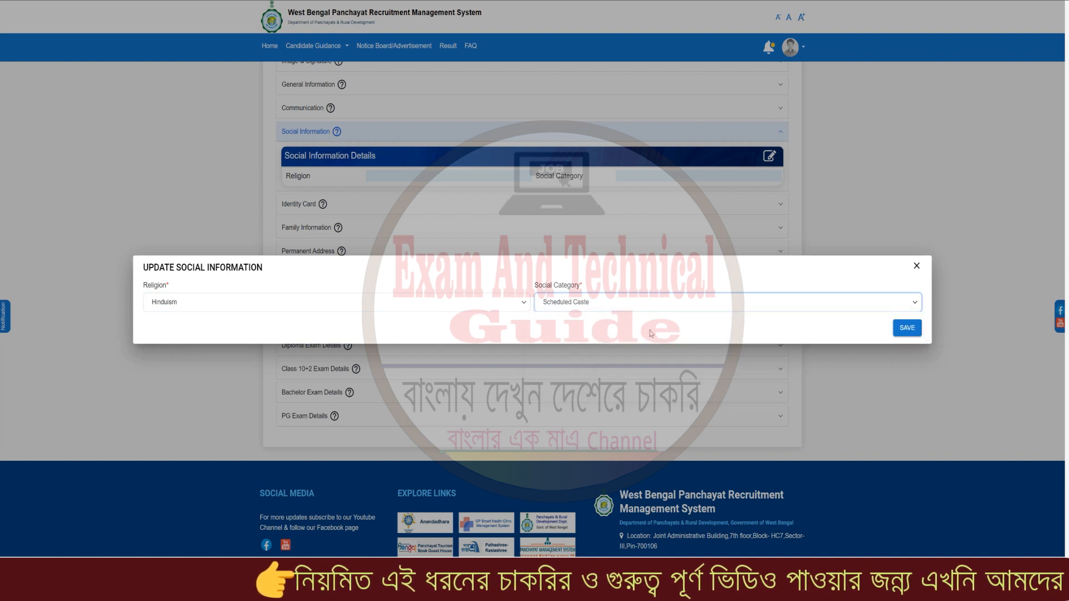
left_click(910, 330)
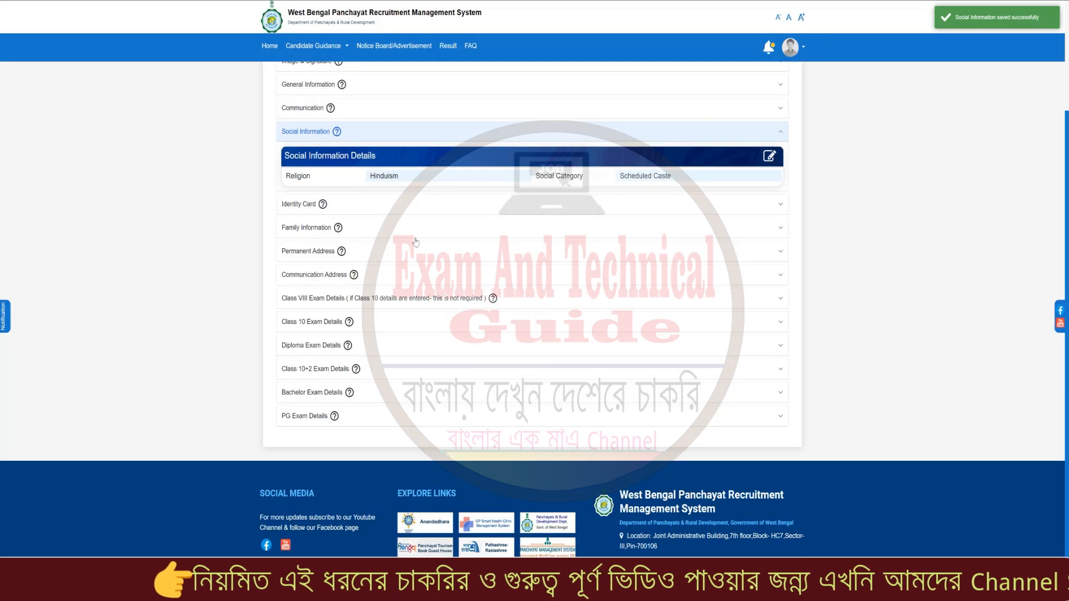
Set the Identity Card type to Voter Card, enter the ID card number, and save the identity card details.
left_click(295, 206)
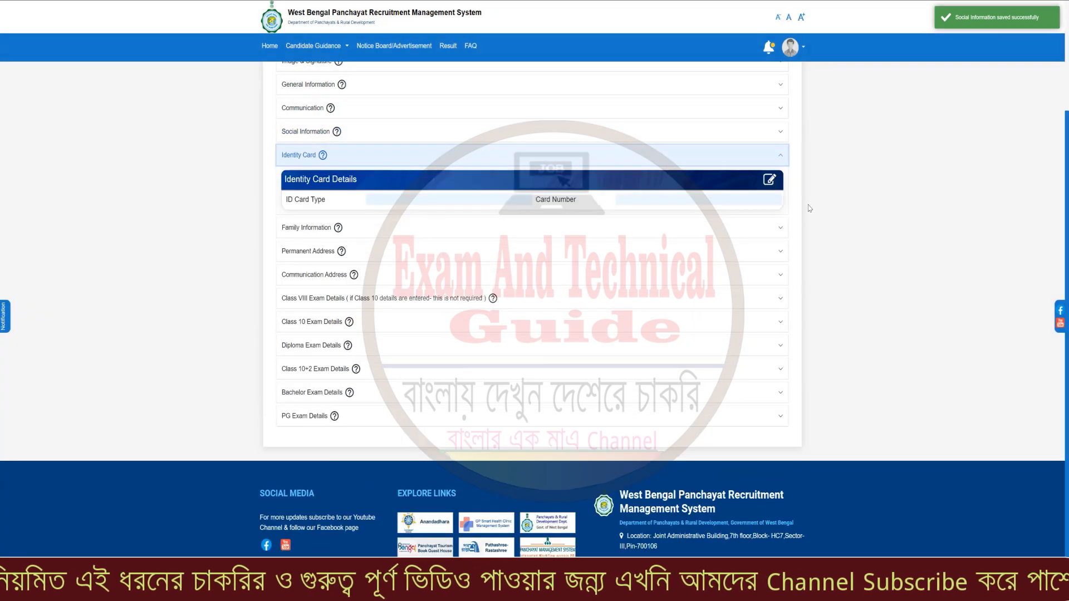
left_click(769, 183)
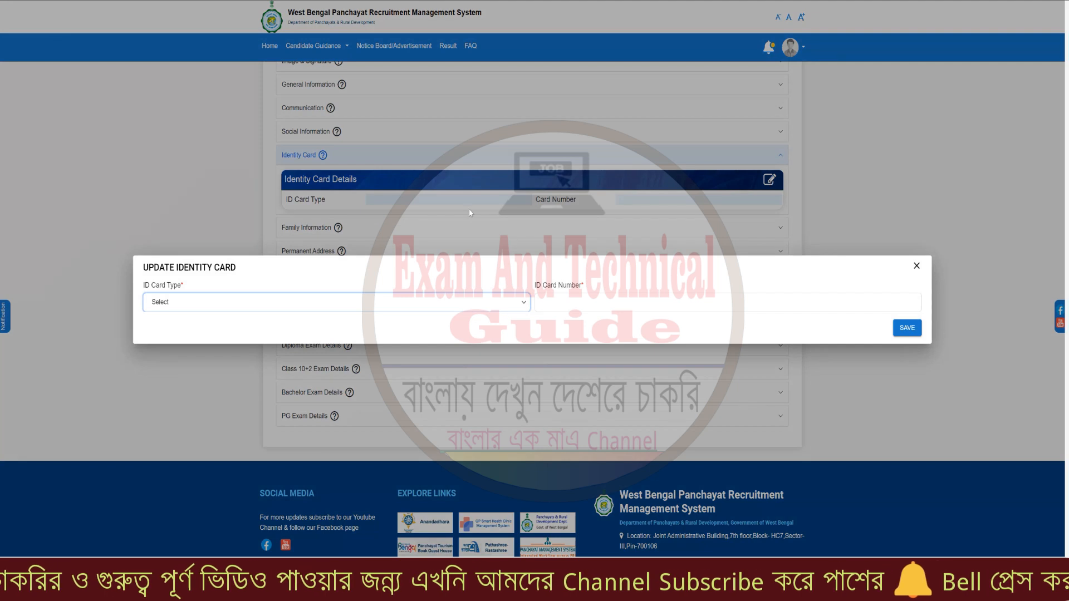
left_click(194, 308)
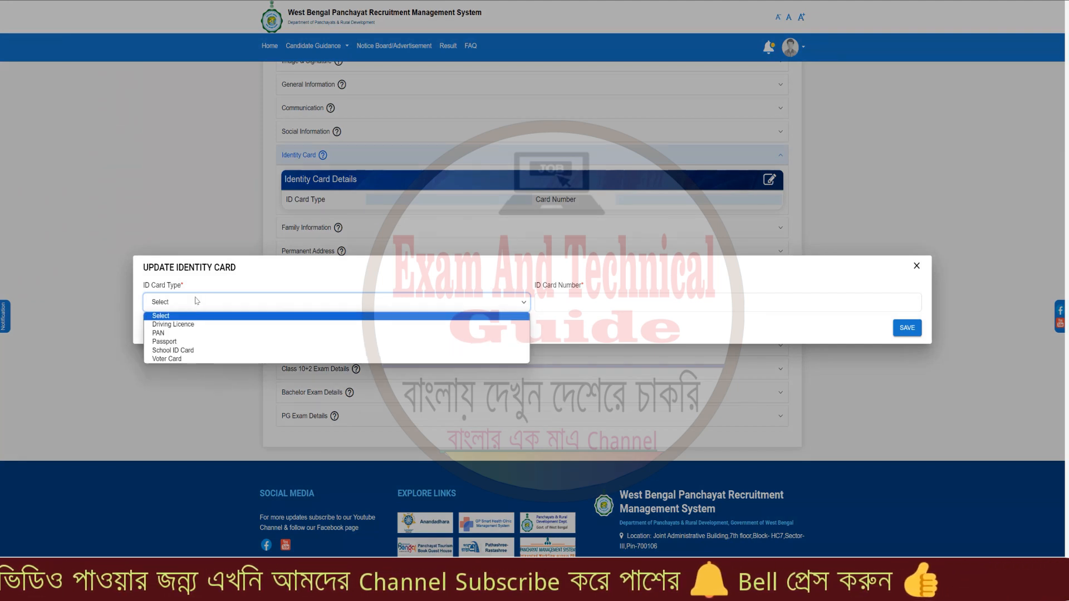
left_click(180, 359)
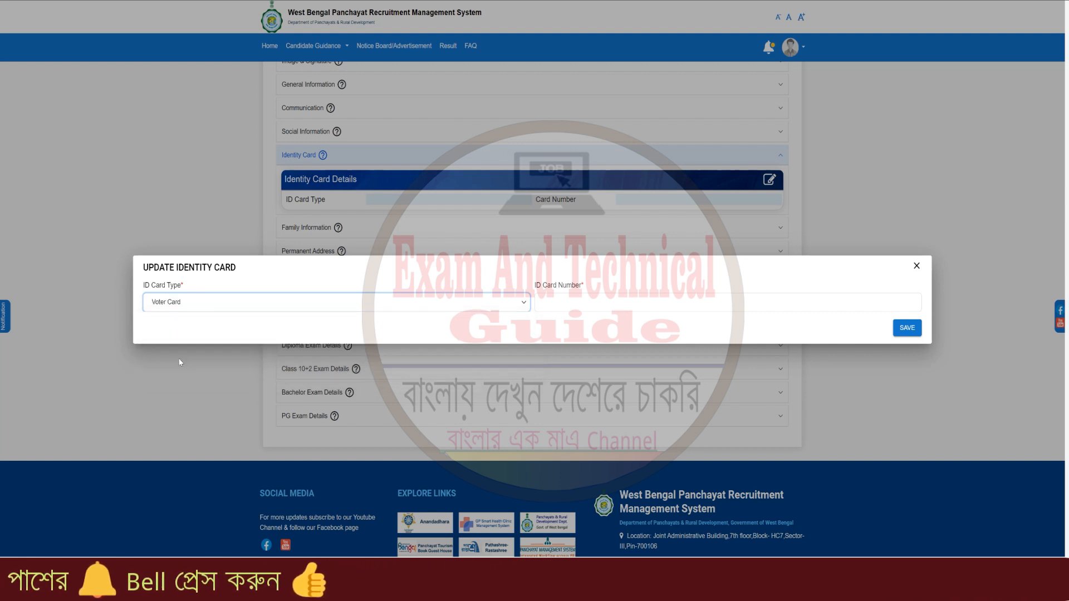
left_click(563, 303)
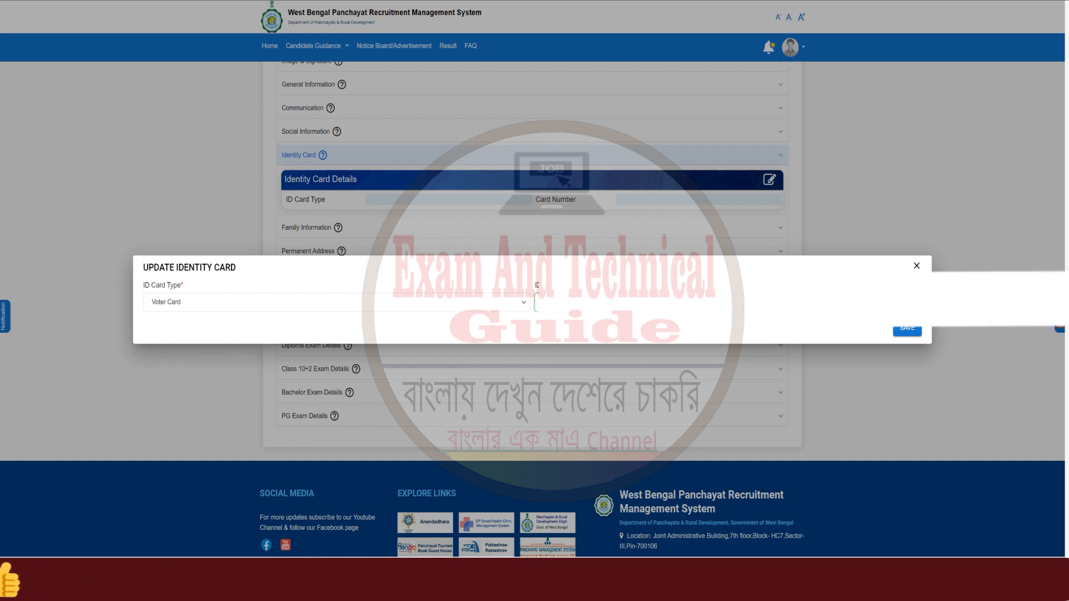
left_click(908, 329)
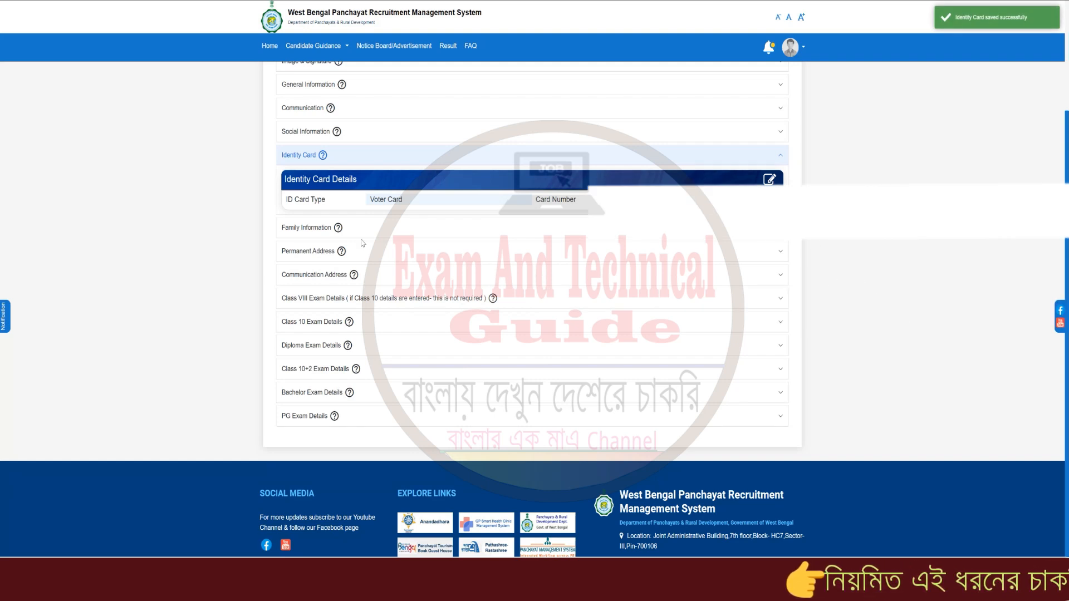
Enter the father's and mother's full names in Family Information and save.
left_click(332, 230)
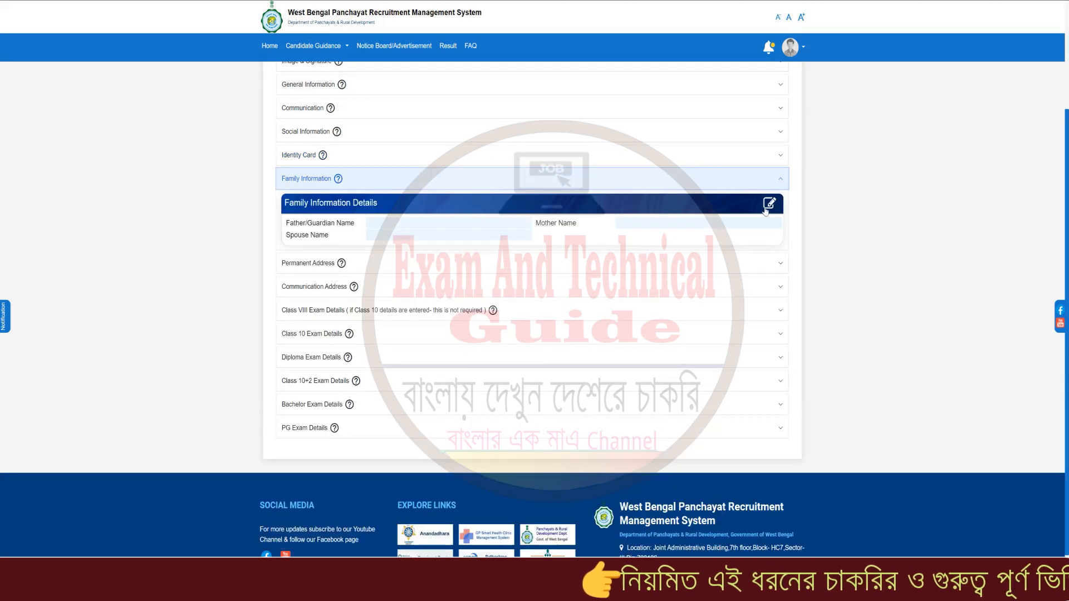
left_click(770, 203)
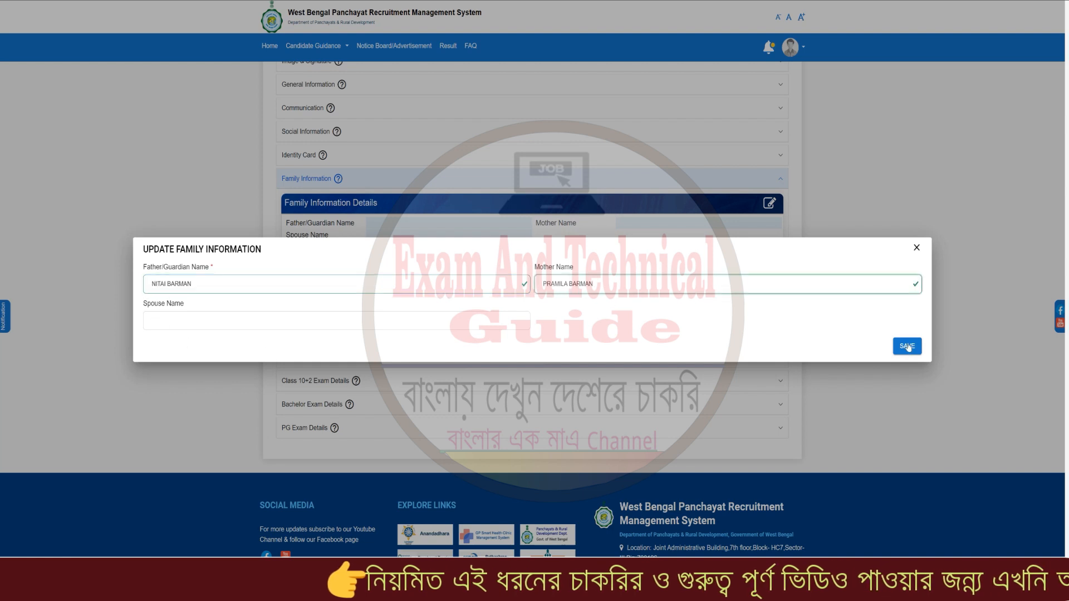
left_click(907, 345)
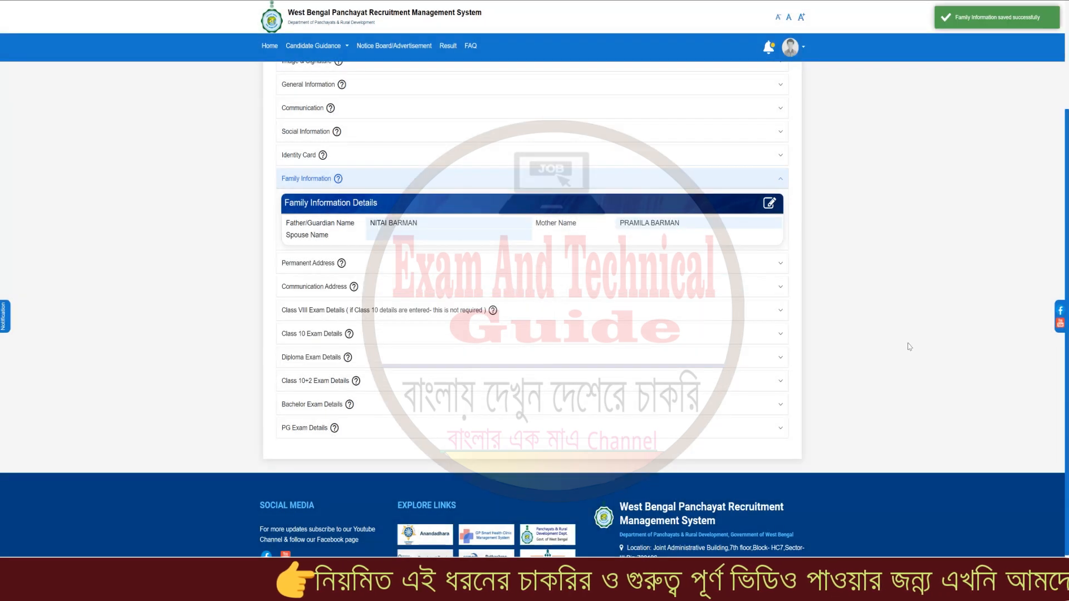
Fill in the candidate's permanent address, including police station, post office, railway station, postal code and block, and save it.
left_click(320, 268)
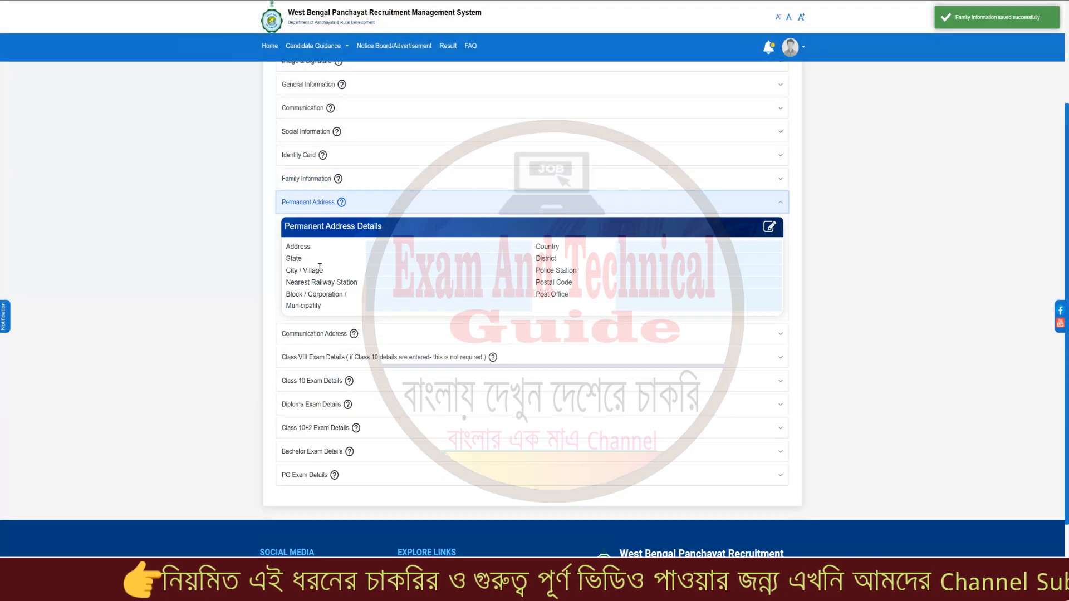
left_click(771, 229)
left_click(209, 230)
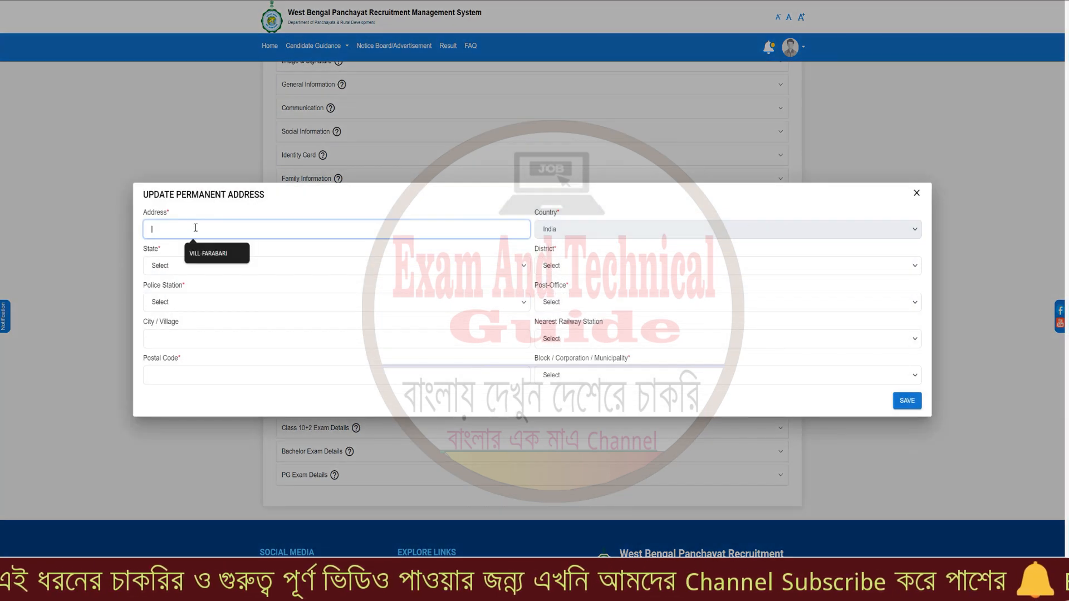
left_click(215, 254)
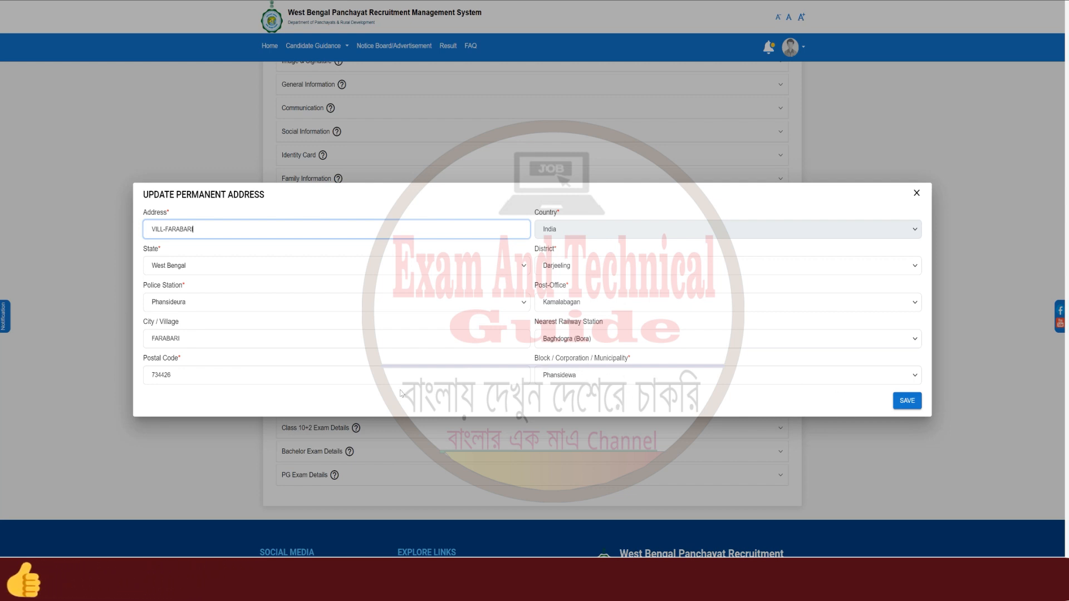
left_click(907, 401)
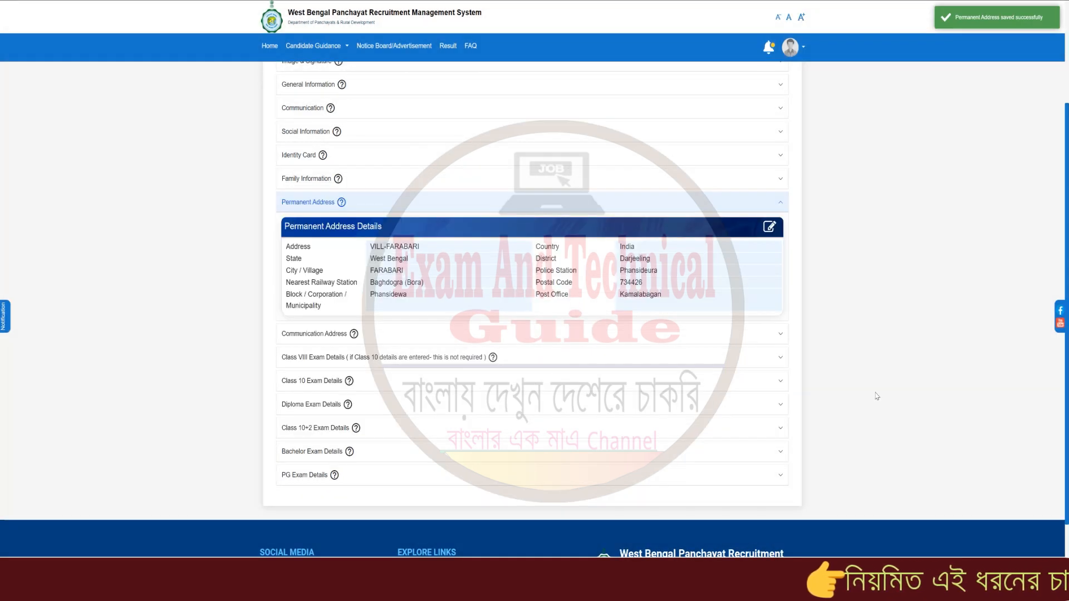
Set the communication address to be the same as the permanent address and save it.
left_click(334, 335)
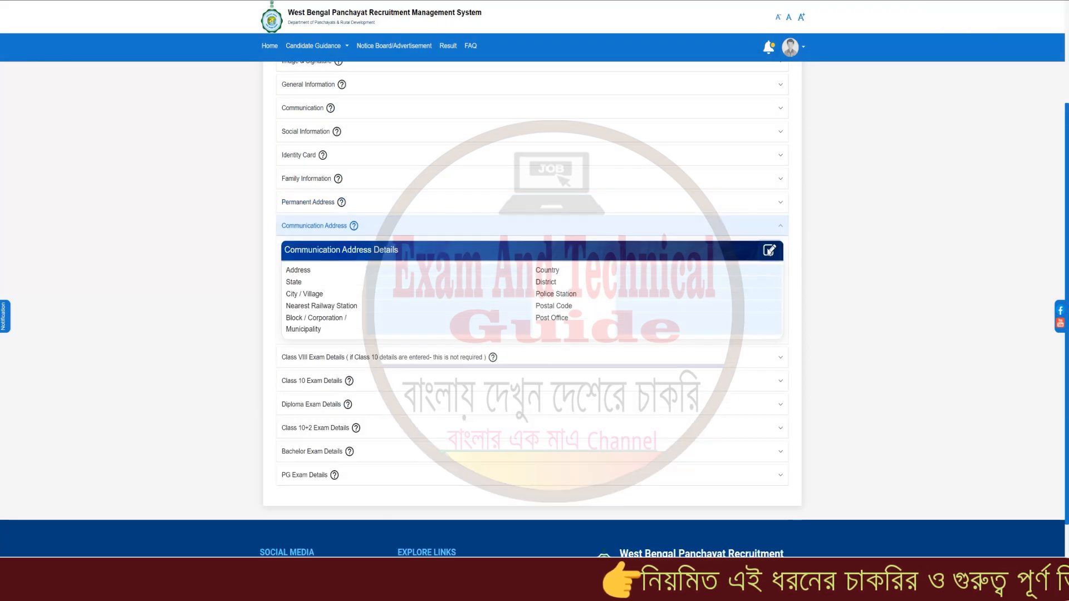
left_click(769, 251)
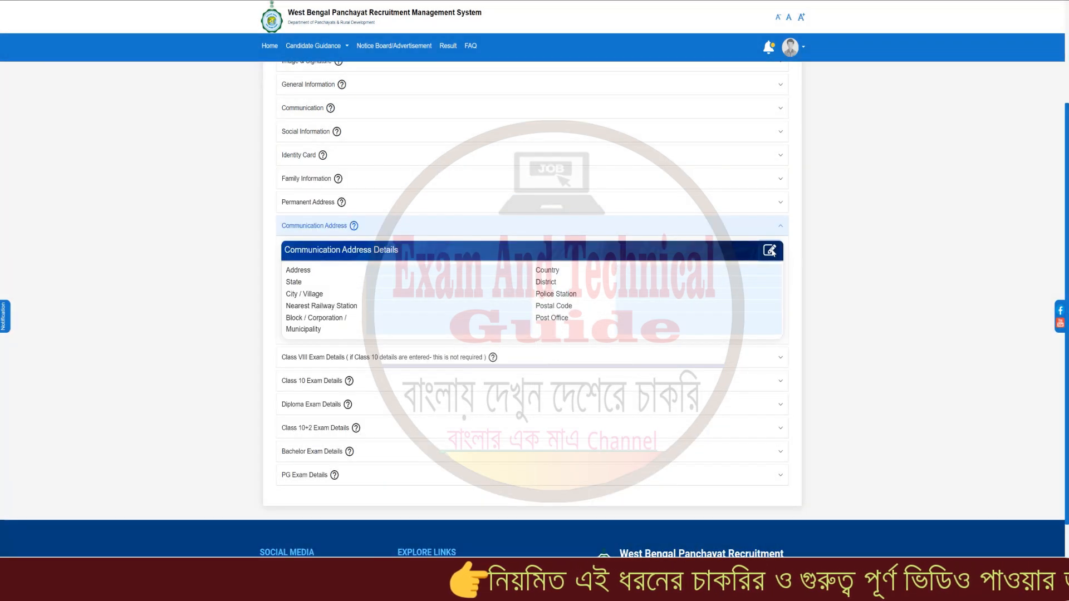
left_click(770, 250)
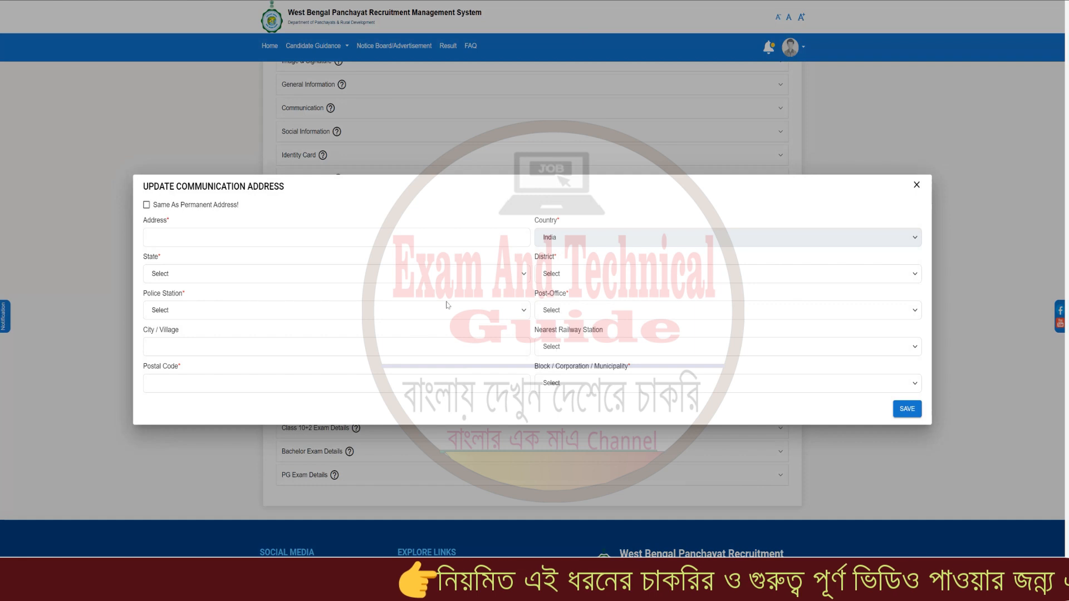
left_click(147, 205)
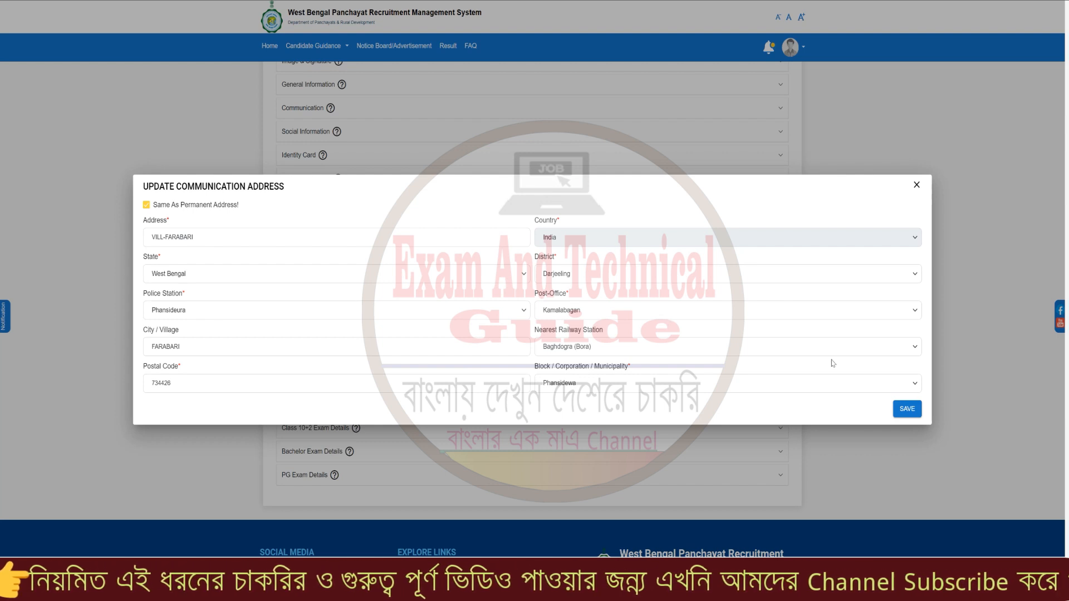
left_click(907, 410)
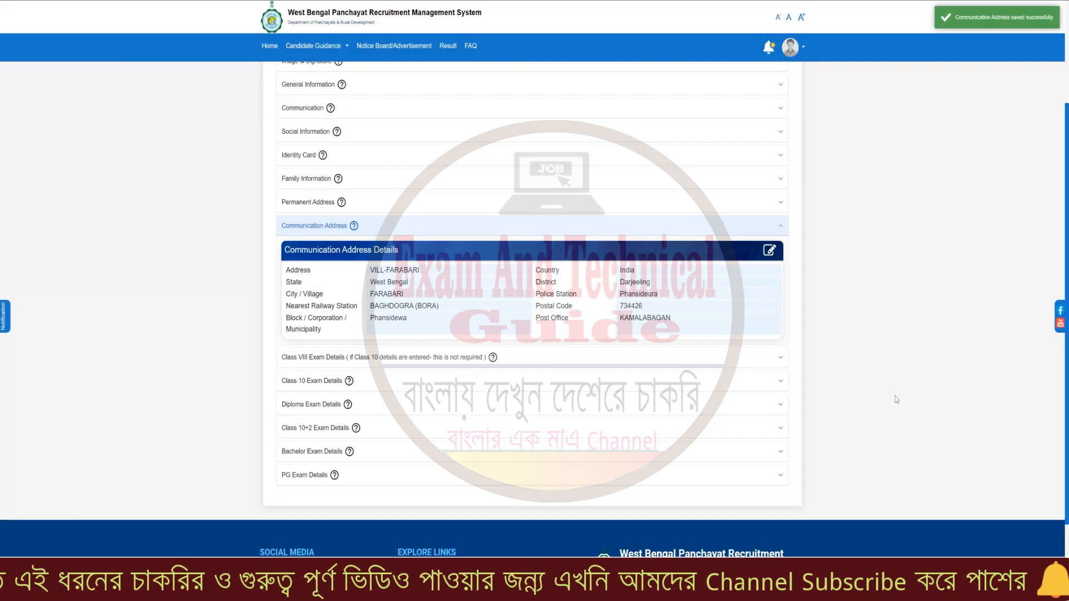
Look over the fields of the Class VIII exam details form and close it without entering anything.
scroll(519, 355, "down", 2)
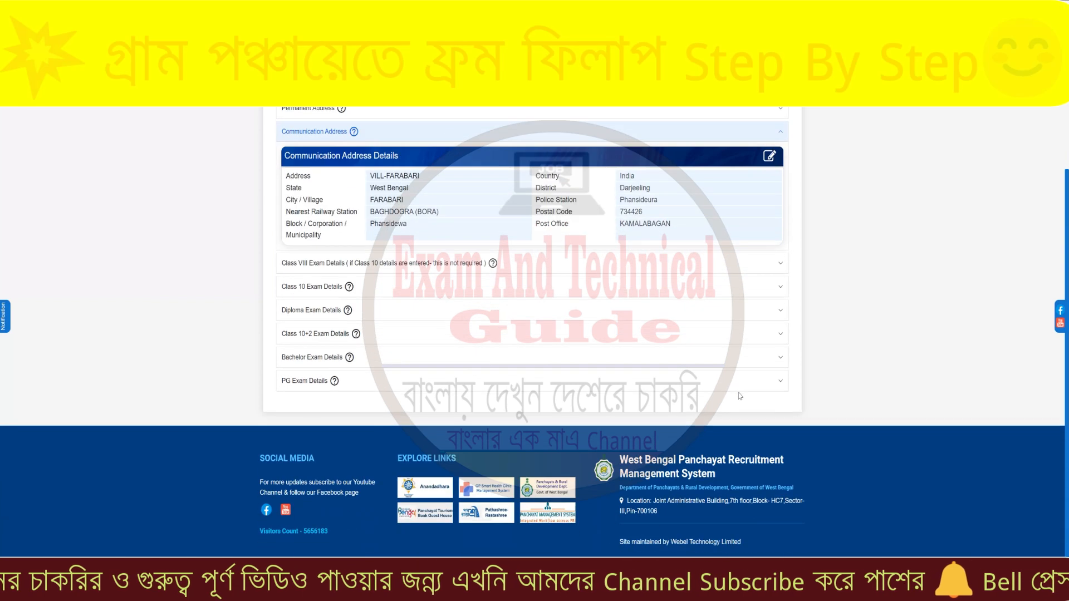
left_click(332, 268)
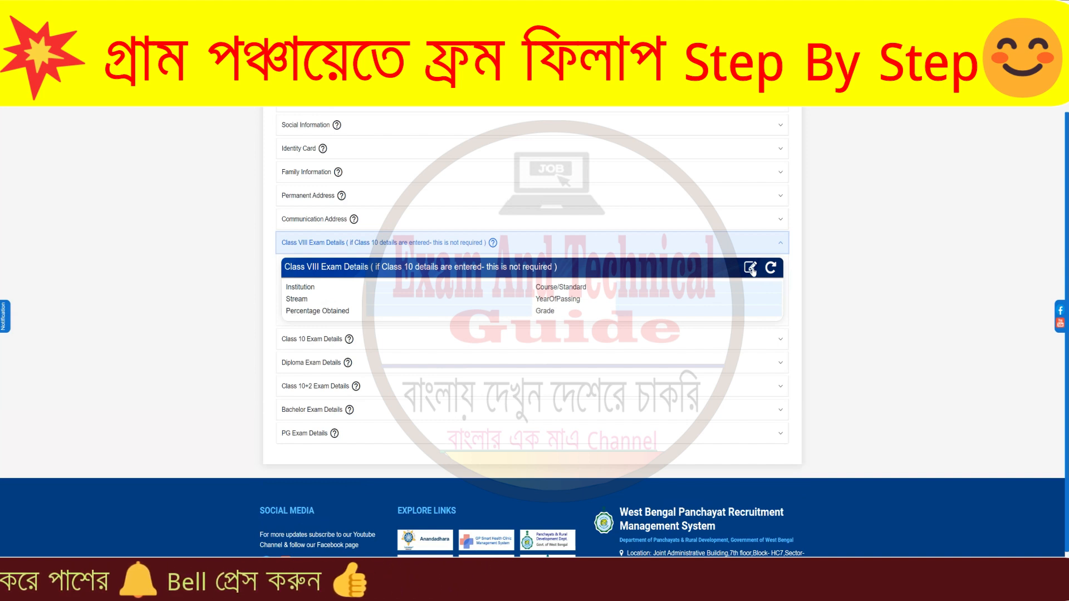
left_click(751, 269)
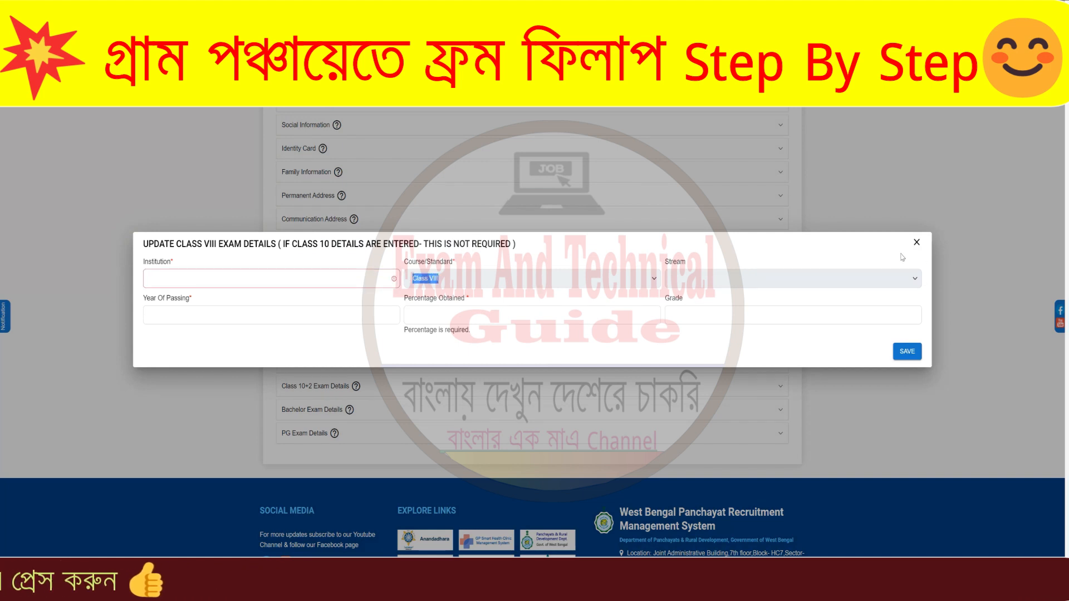
left_click(916, 243)
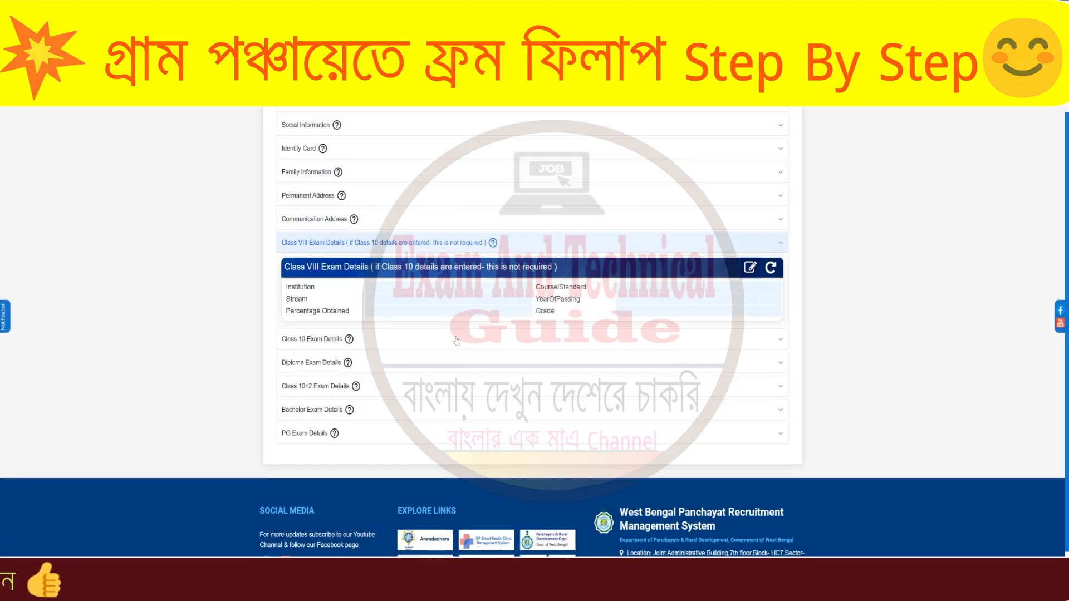
Fill in the Class 10 exam details with West Bengal Board of Secondary Education, passing year 2010 and 81.37 percent, and save.
left_click(291, 341)
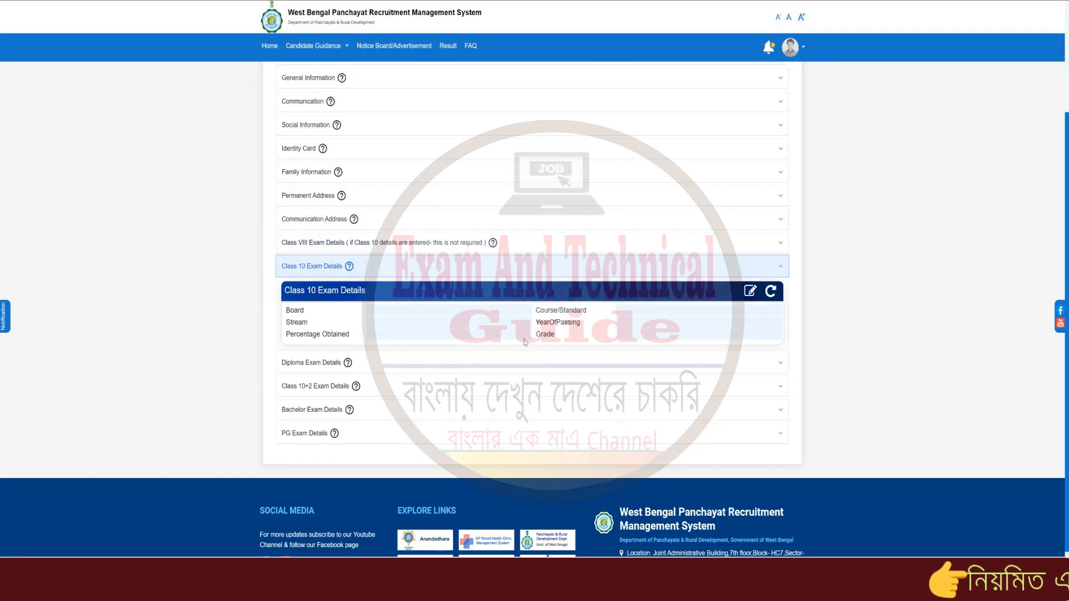
left_click(751, 292)
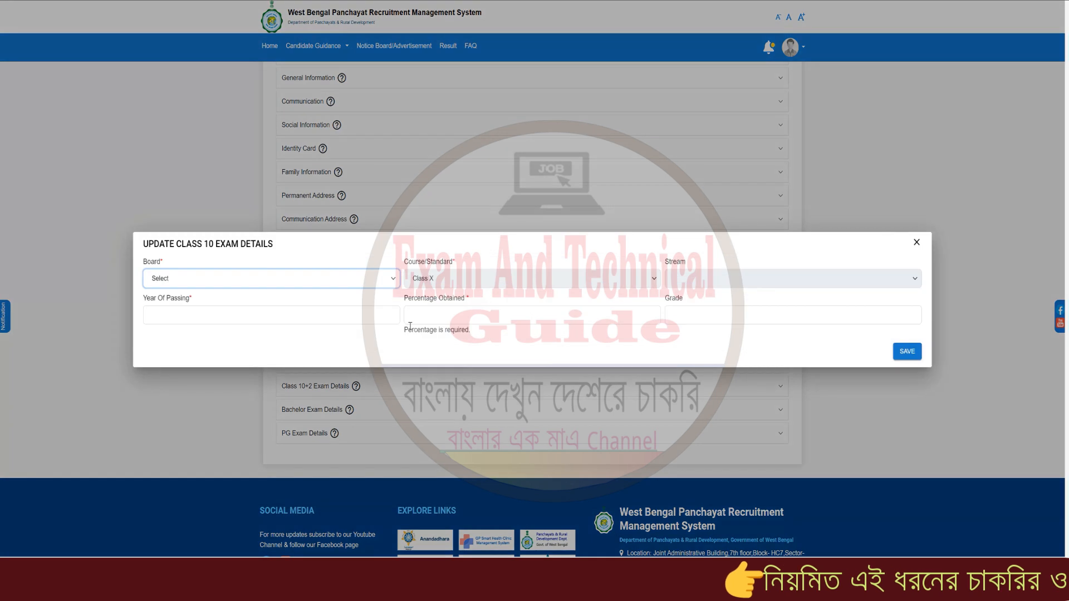
left_click(293, 283)
scroll(281, 401, "down", 5)
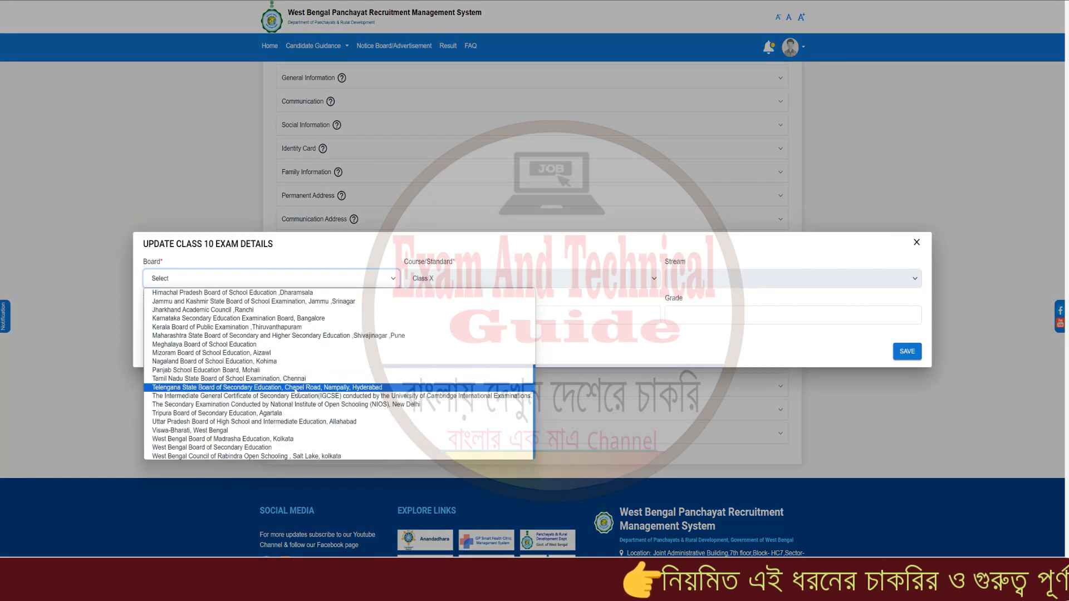
left_click(267, 448)
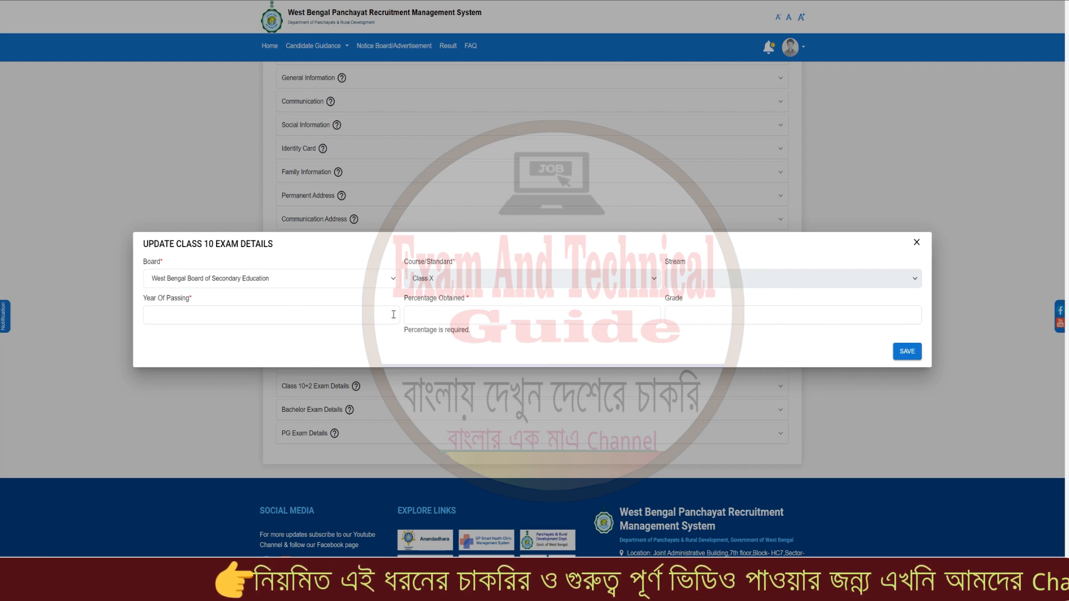
left_click(304, 318)
type("201")
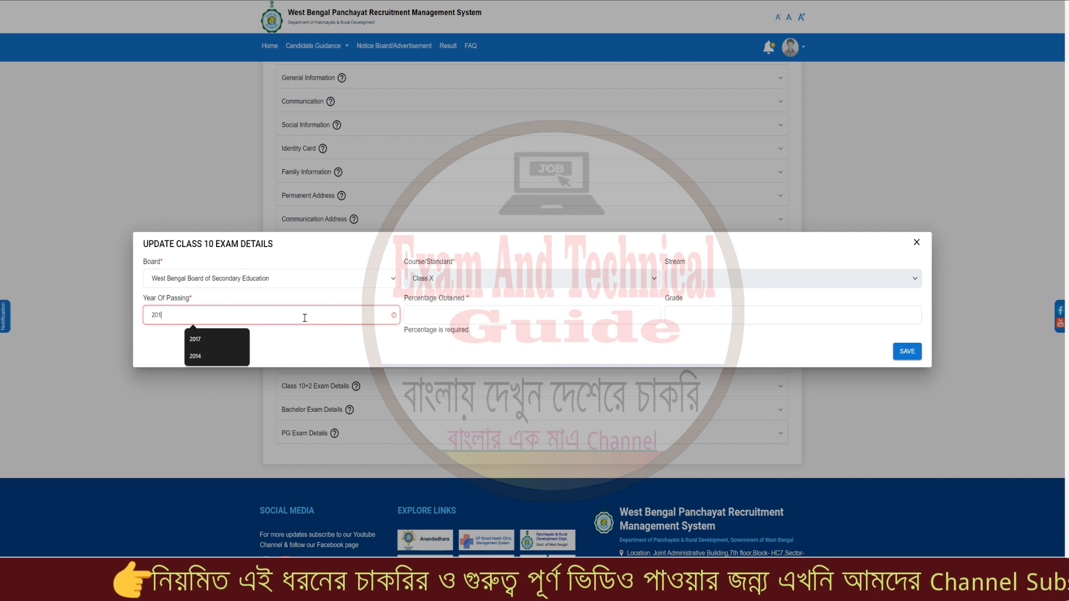
type("0")
left_click(451, 315)
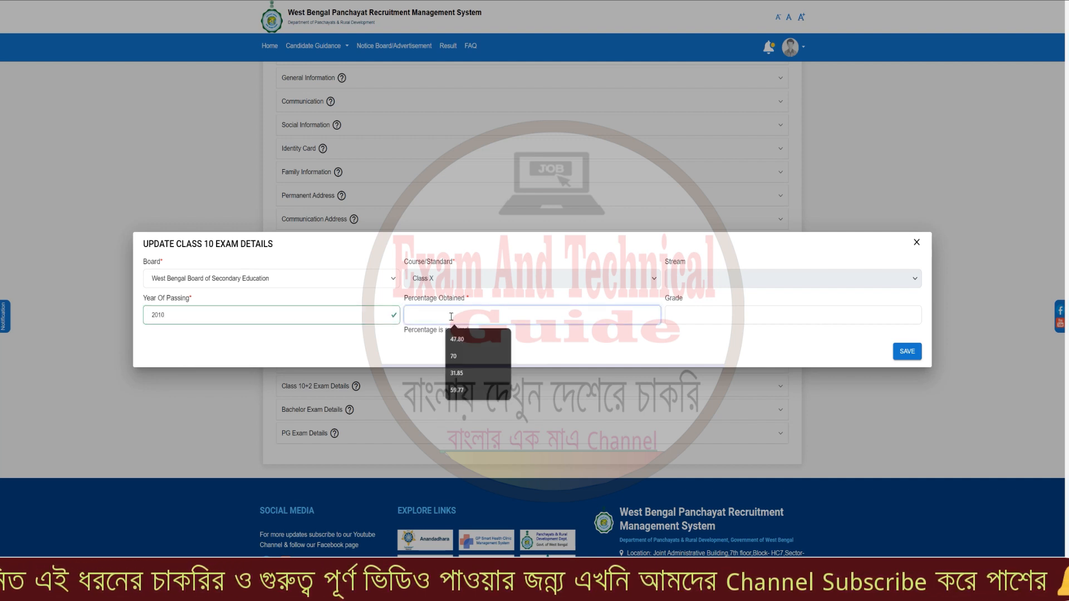
type("81.37")
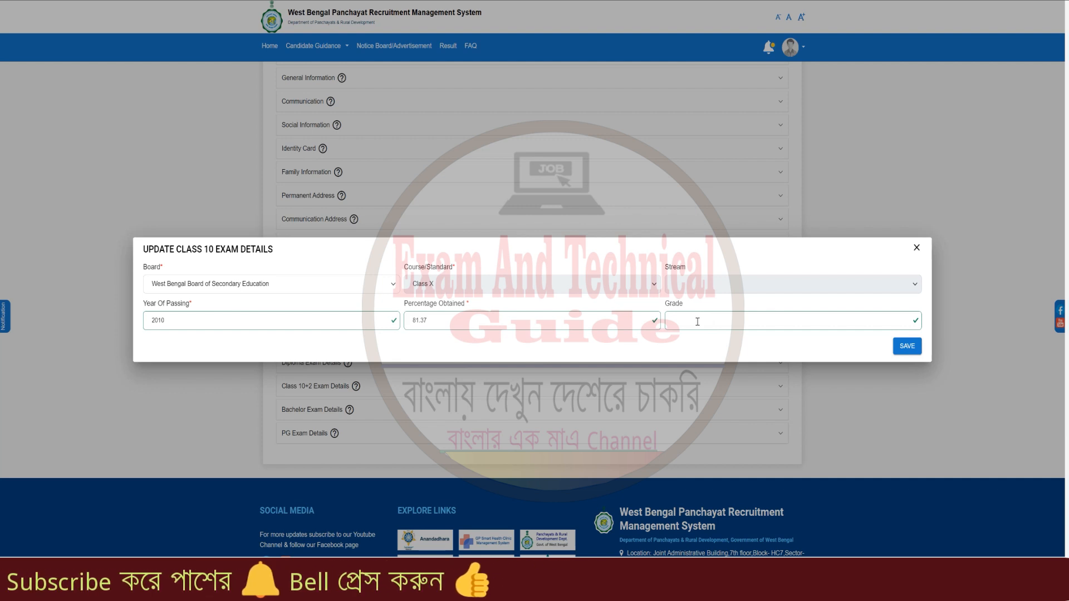
left_click(912, 349)
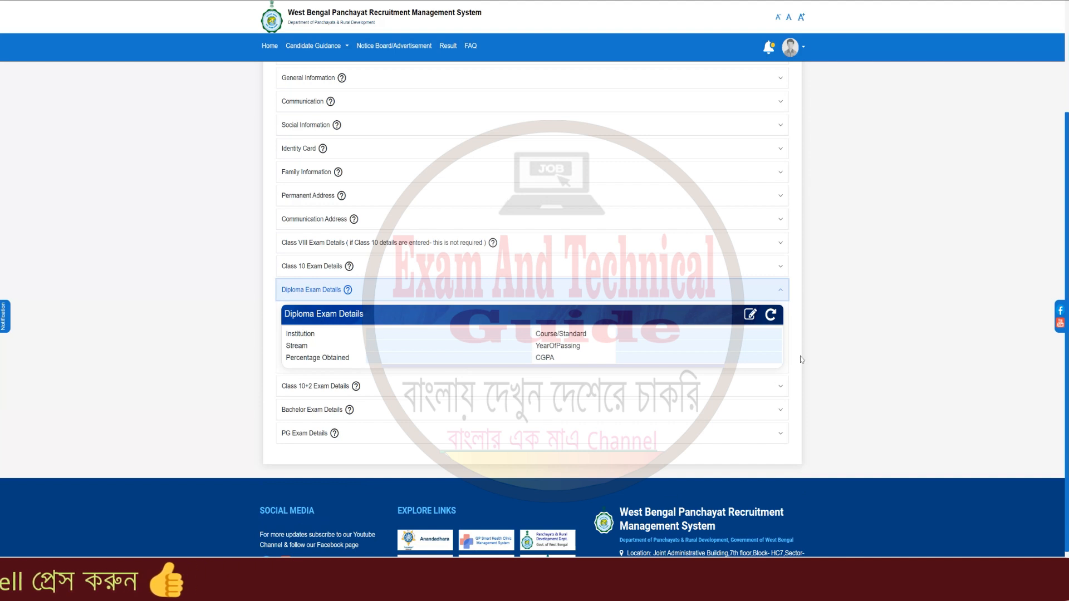
Fill in the diploma details with Nibedita Institute Of Technology, Diploma in Civil Engineering, passing year 2015 and 80.80 percent, and save.
left_click(752, 315)
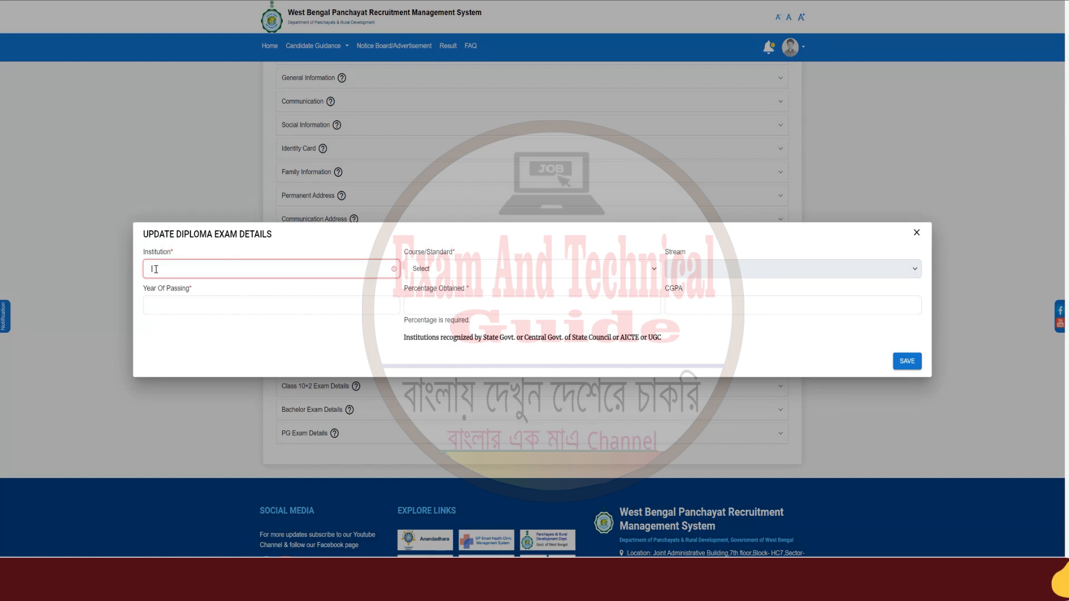
left_click(445, 273)
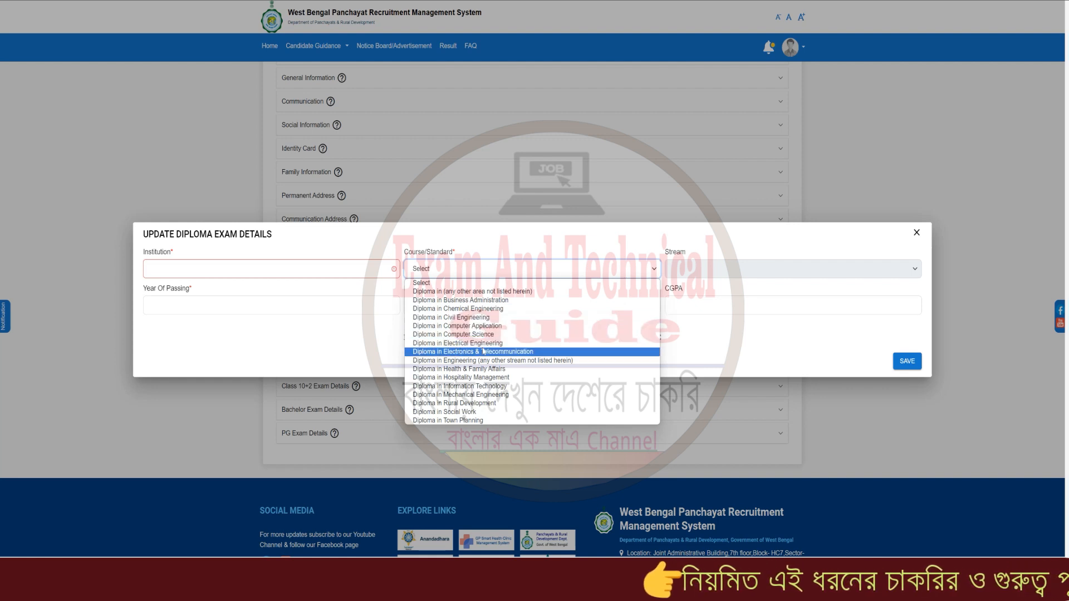
left_click(485, 242)
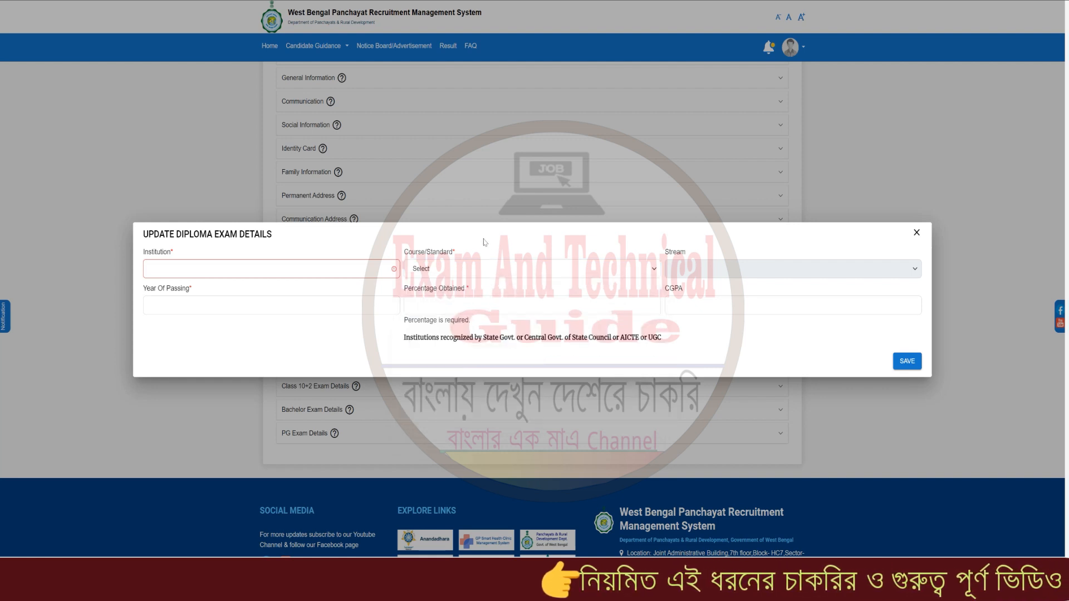
left_click(235, 307)
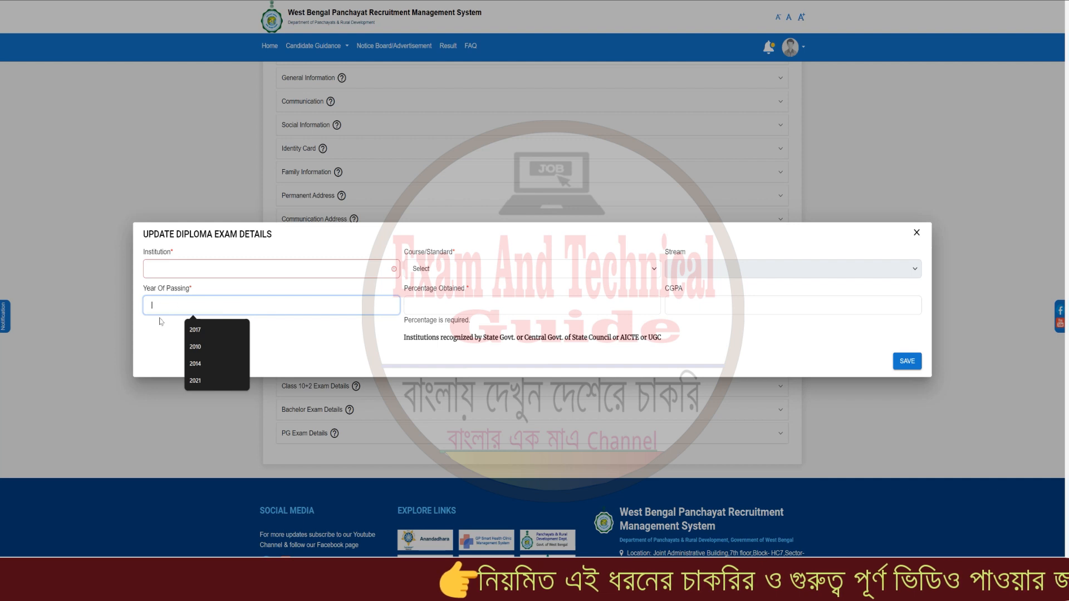
left_click(160, 337)
left_click(460, 308)
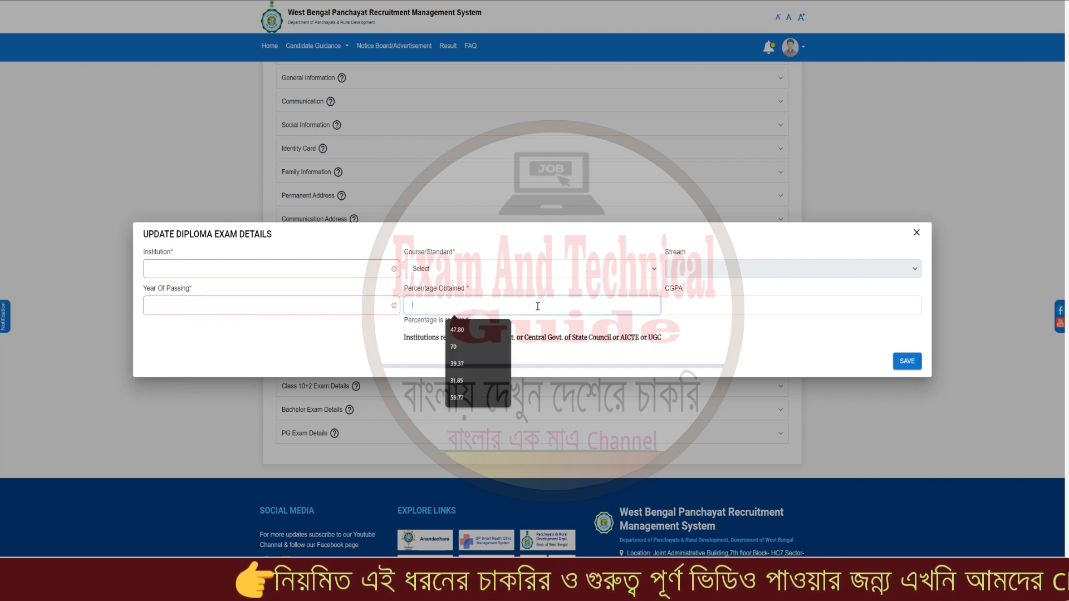
left_click(691, 347)
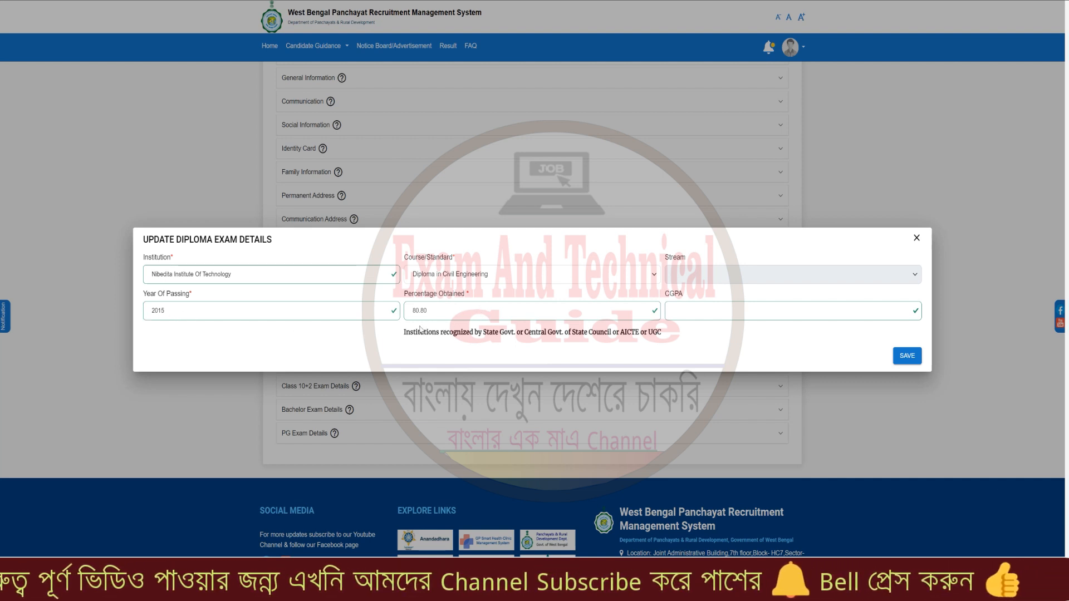
left_click(906, 356)
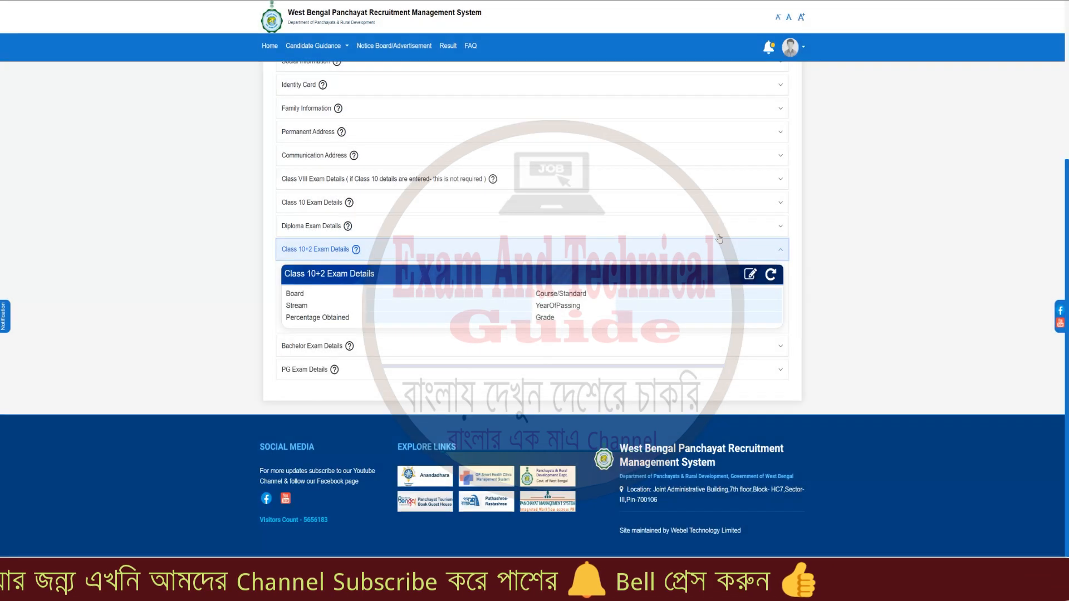
Fill in the Class 10+2 exam details with board West Bengal Council for Higher Secondary Education (WBCHSE), year 2012 and 75.17 percent, and save.
left_click(750, 275)
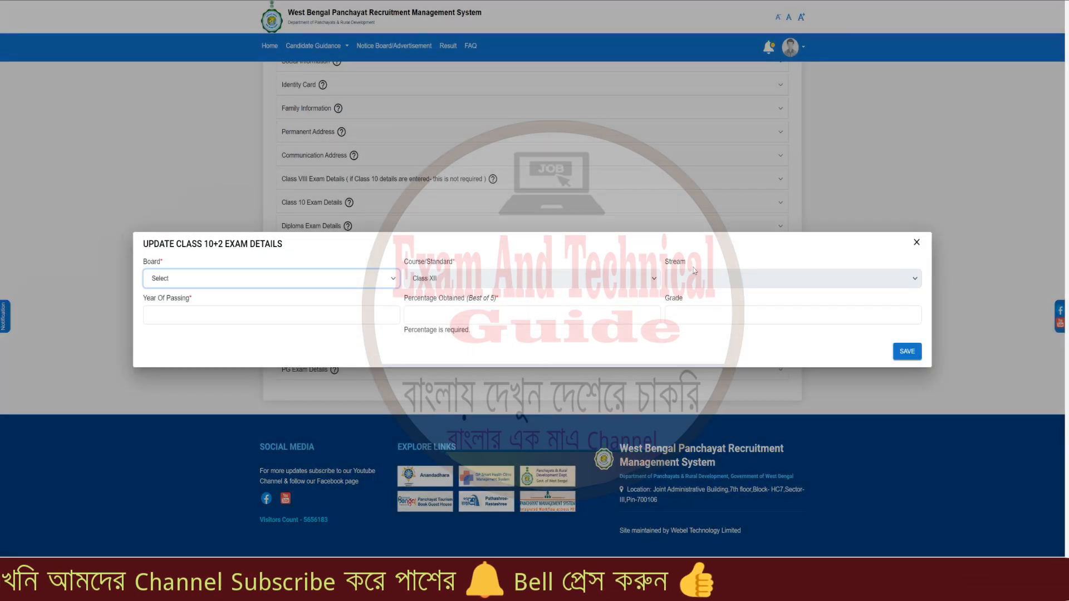
left_click(210, 277)
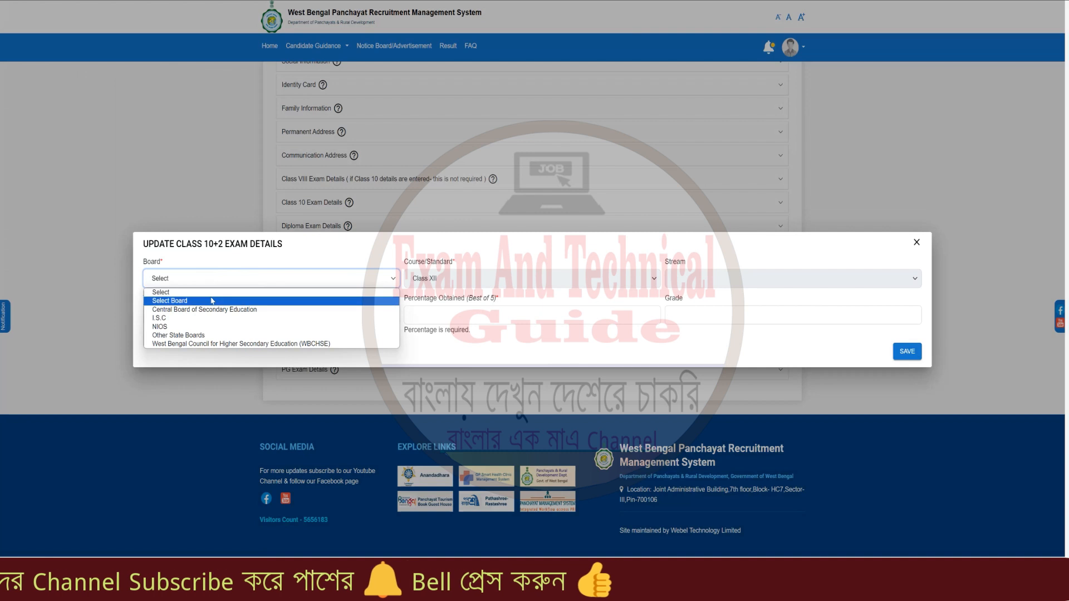
left_click(208, 344)
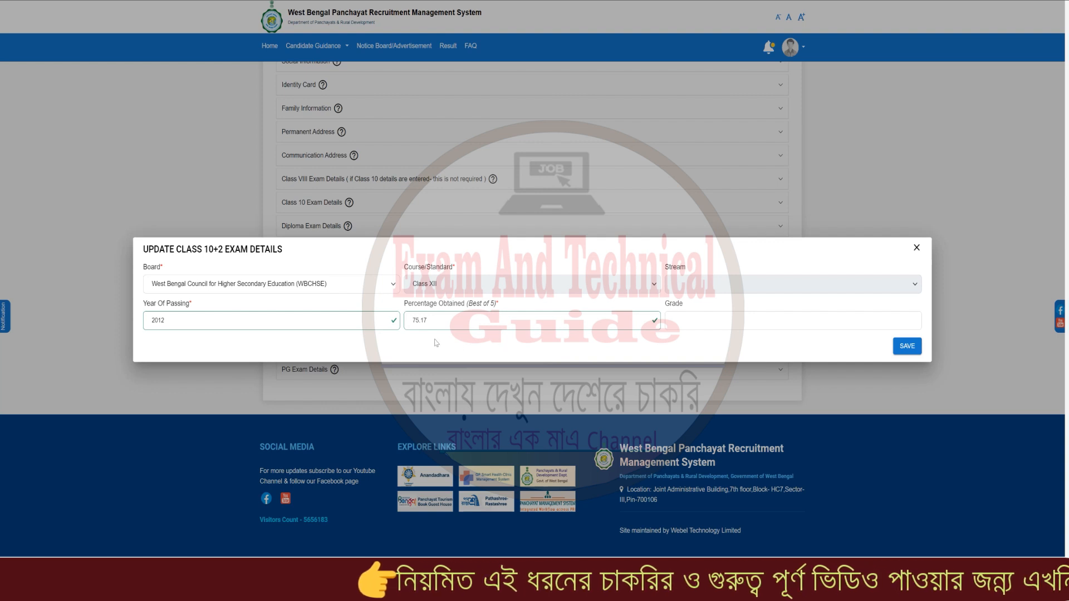
left_click(905, 348)
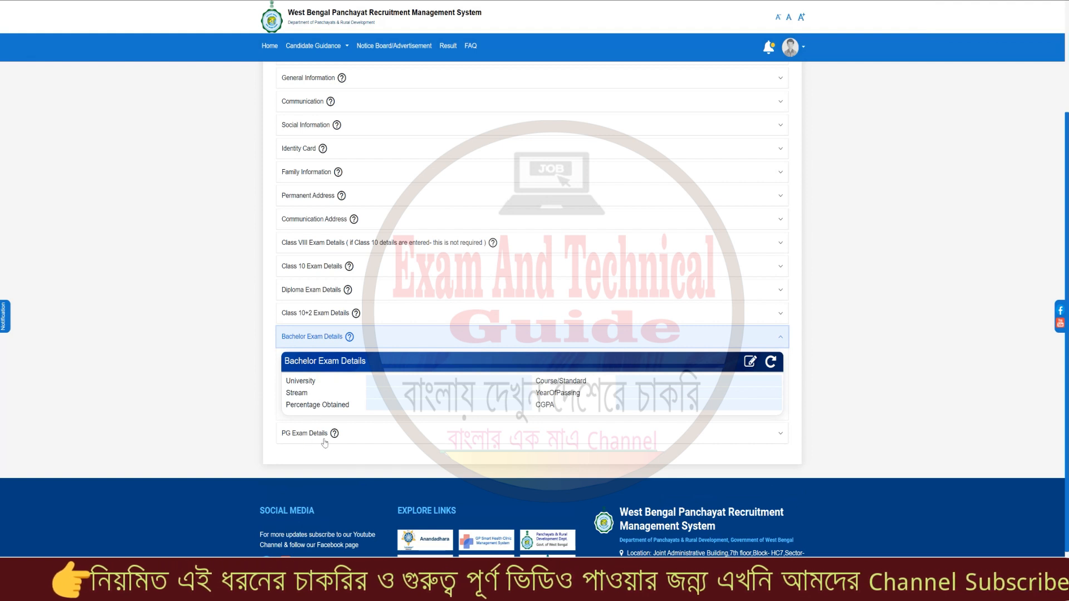
Read the help text for PG Exam Details and expand that section to view its fields.
mouse_move(336, 435)
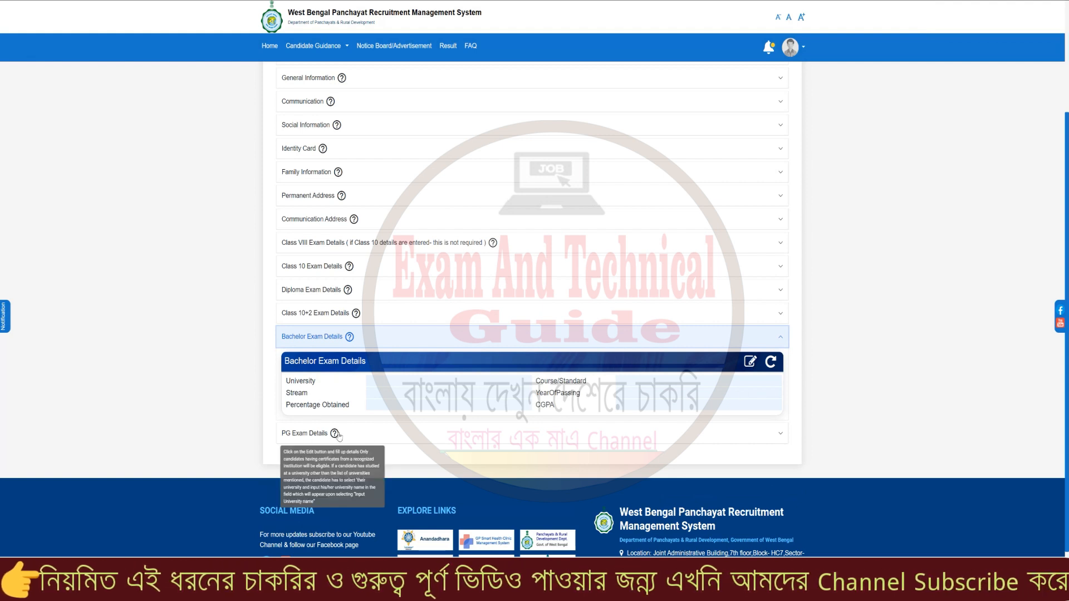
left_click(781, 434)
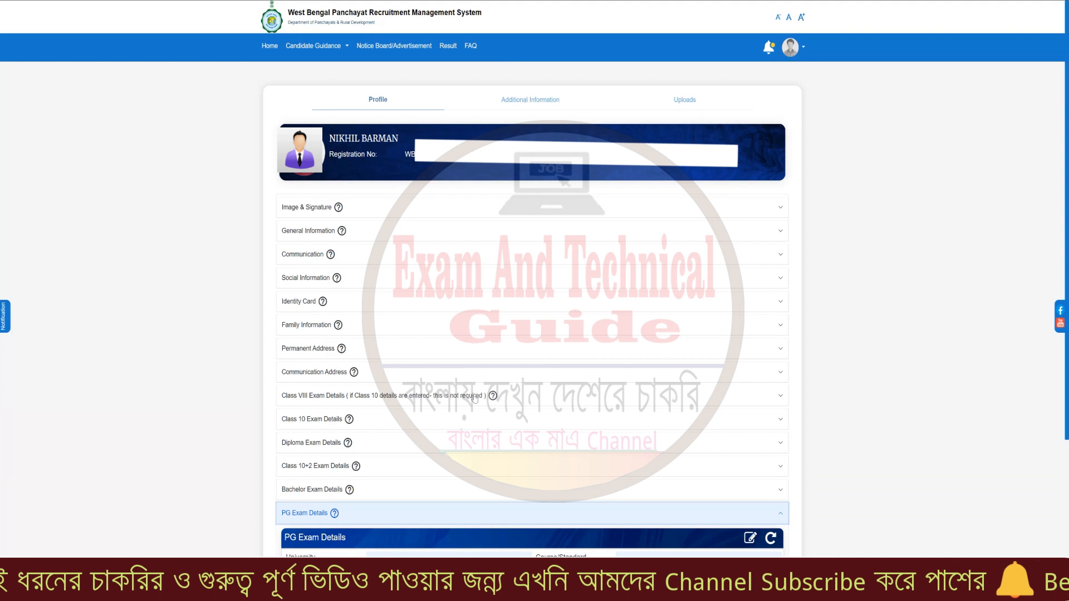
In the additional information's Languages Known, save Bengali with Speak, Write and Read set to Yes.
left_click(522, 102)
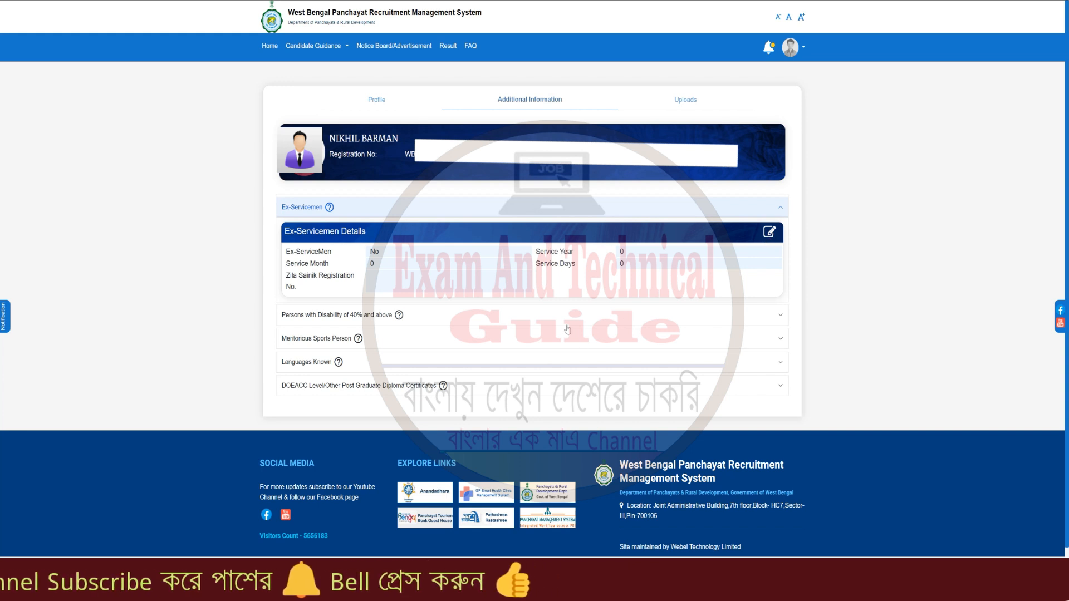
scroll(328, 326, "down", 1)
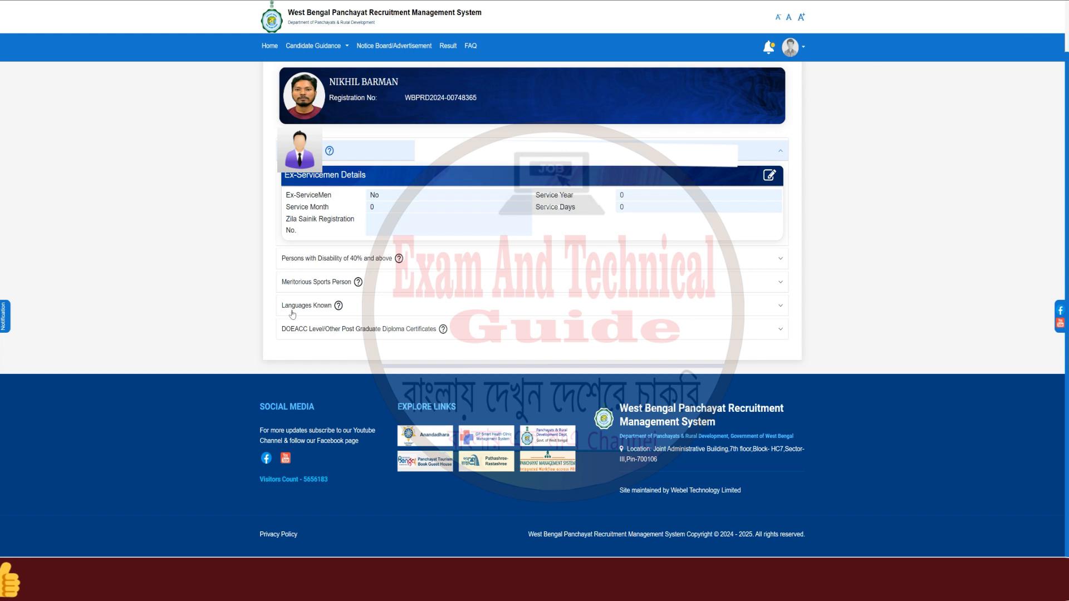
left_click(777, 312)
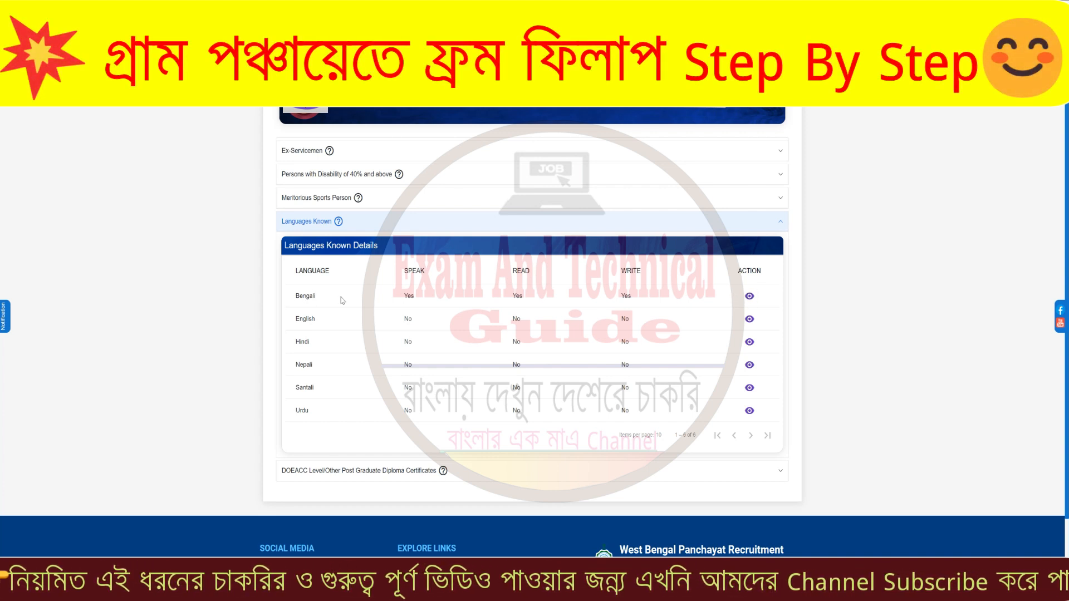
left_click(749, 297)
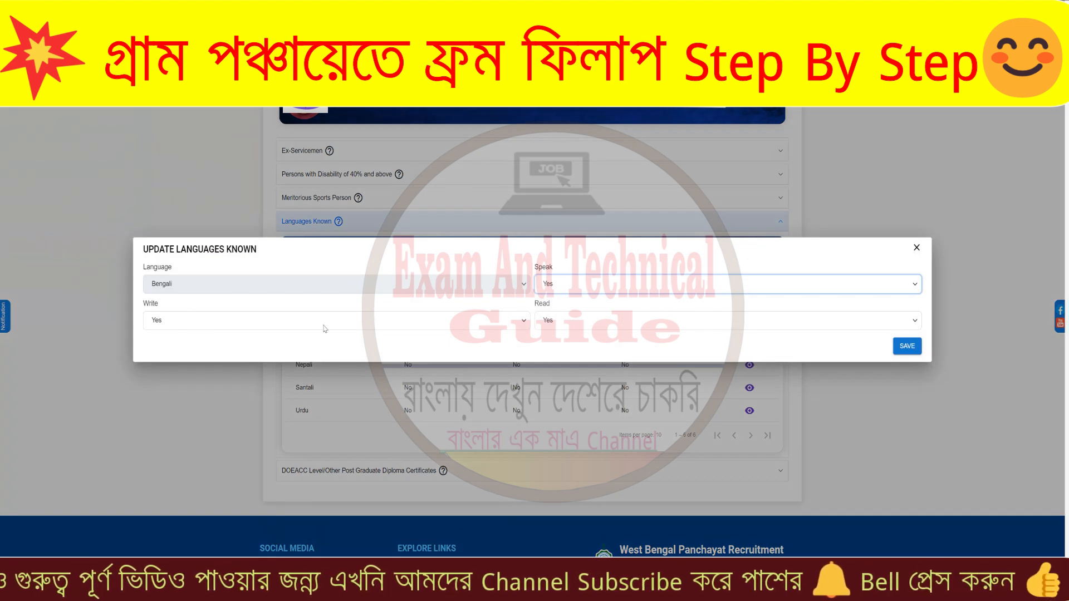
left_click(906, 346)
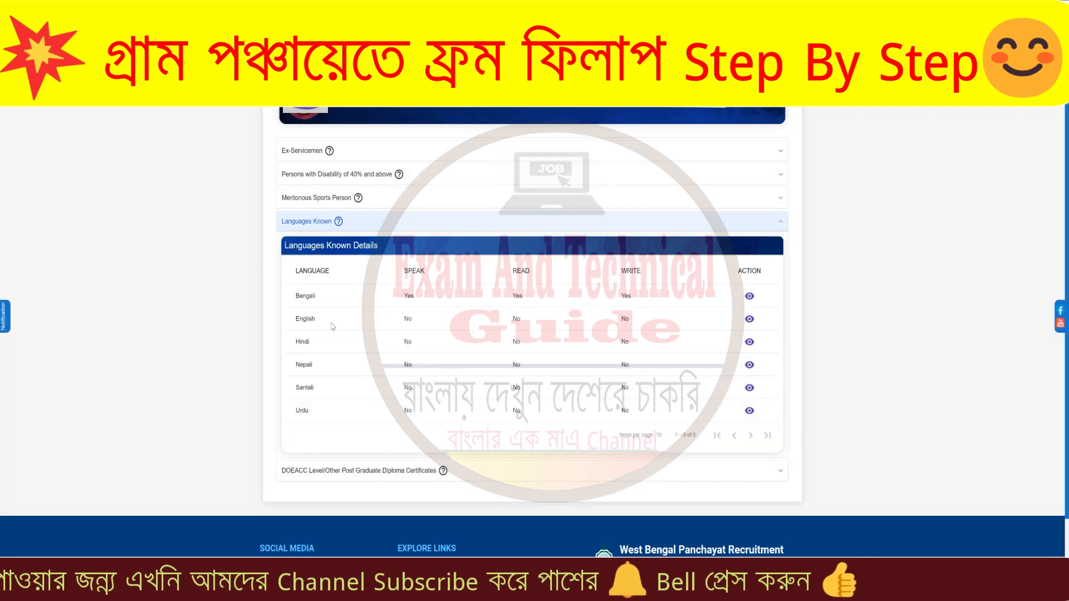
In Languages Known, update English with Speak, Write and Read set to Yes, and save.
left_click(749, 319)
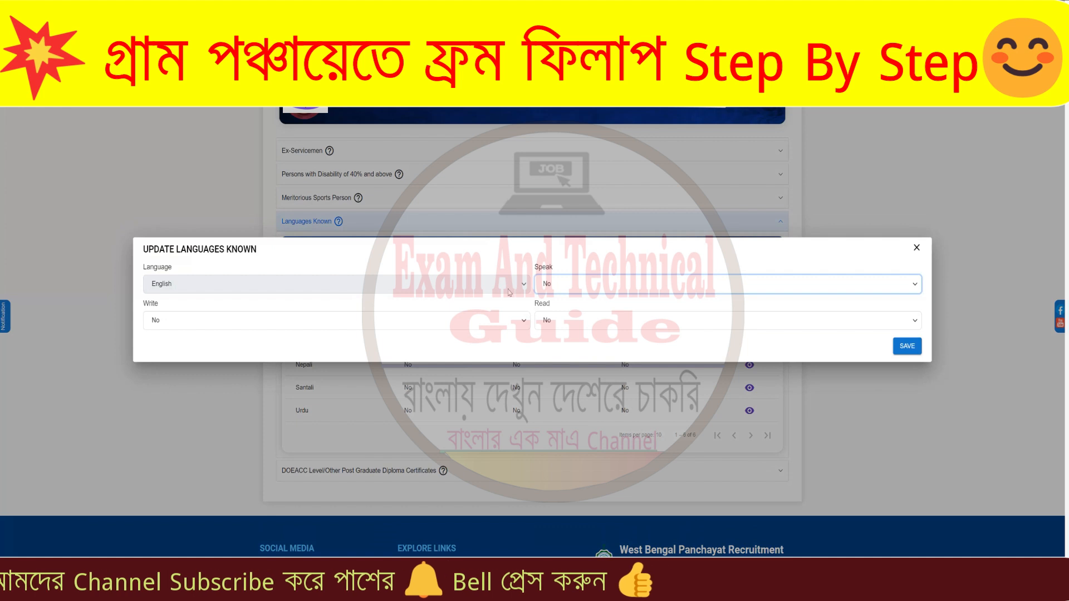
left_click(568, 290)
left_click(561, 301)
left_click(462, 321)
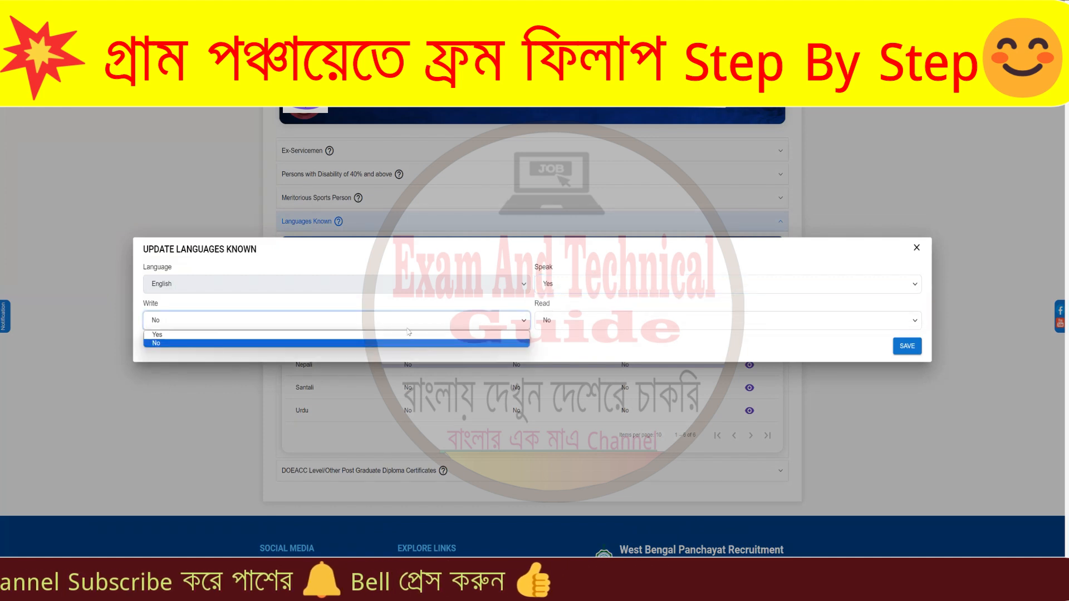
left_click(339, 334)
left_click(570, 322)
left_click(551, 335)
left_click(908, 349)
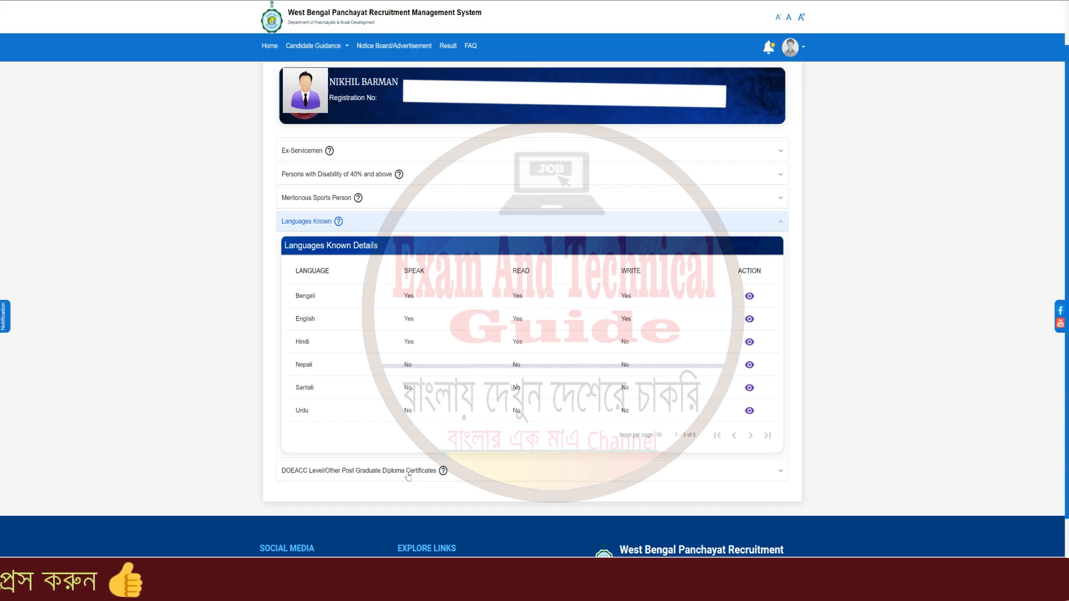
left_click(685, 477)
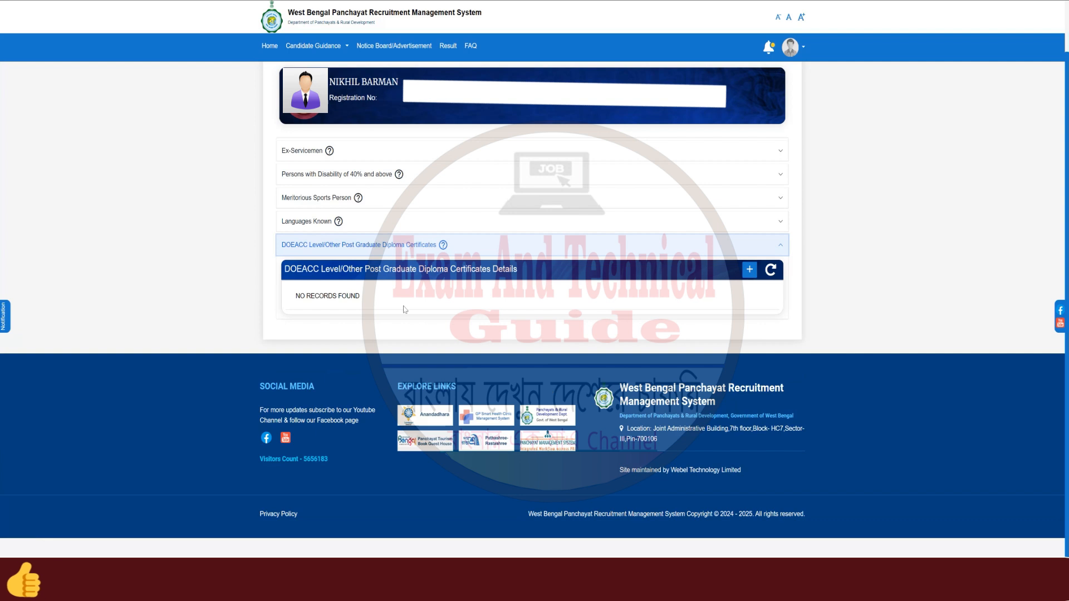
left_click(749, 271)
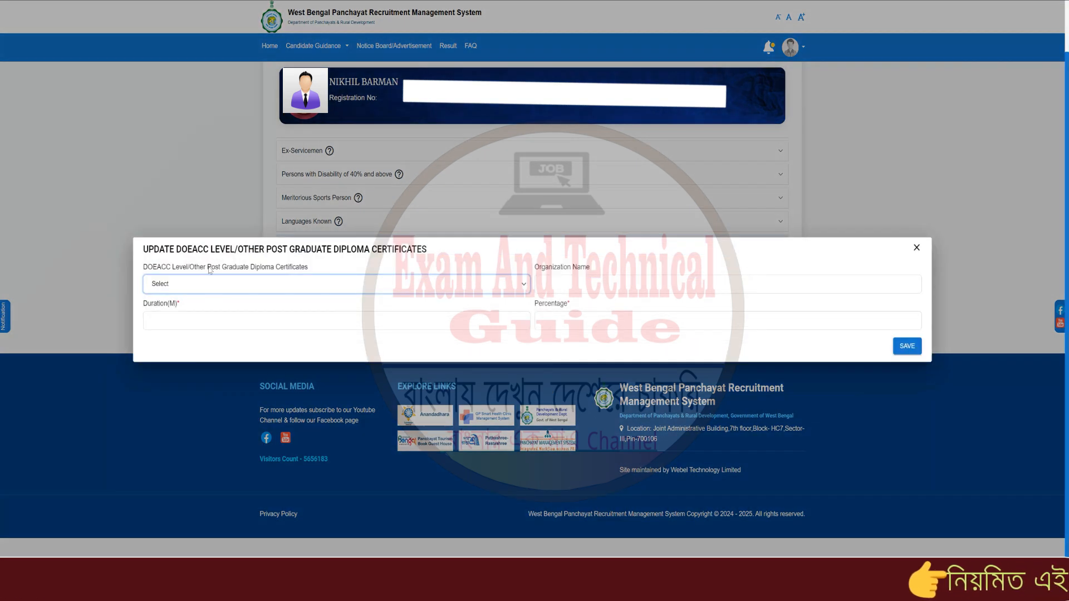
left_click(195, 283)
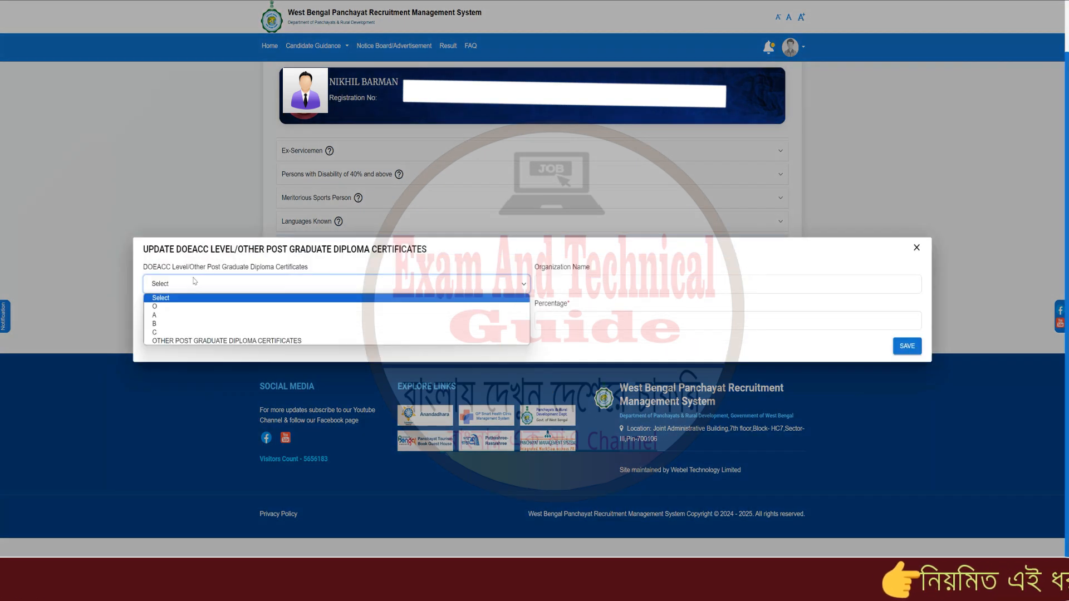
left_click(164, 315)
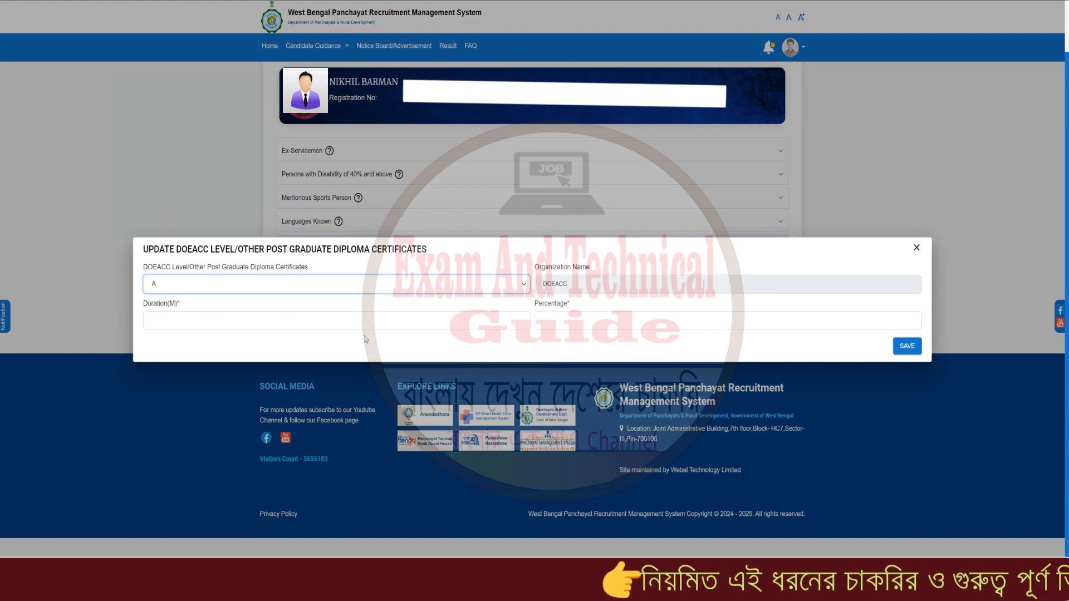
left_click(195, 321)
left_click(226, 343)
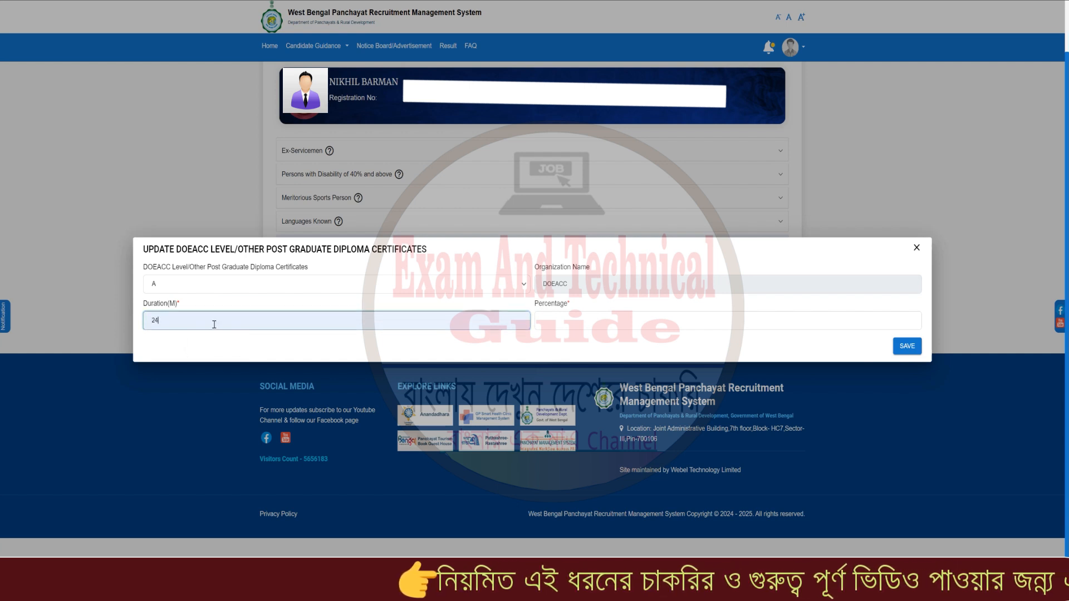
left_click(576, 319)
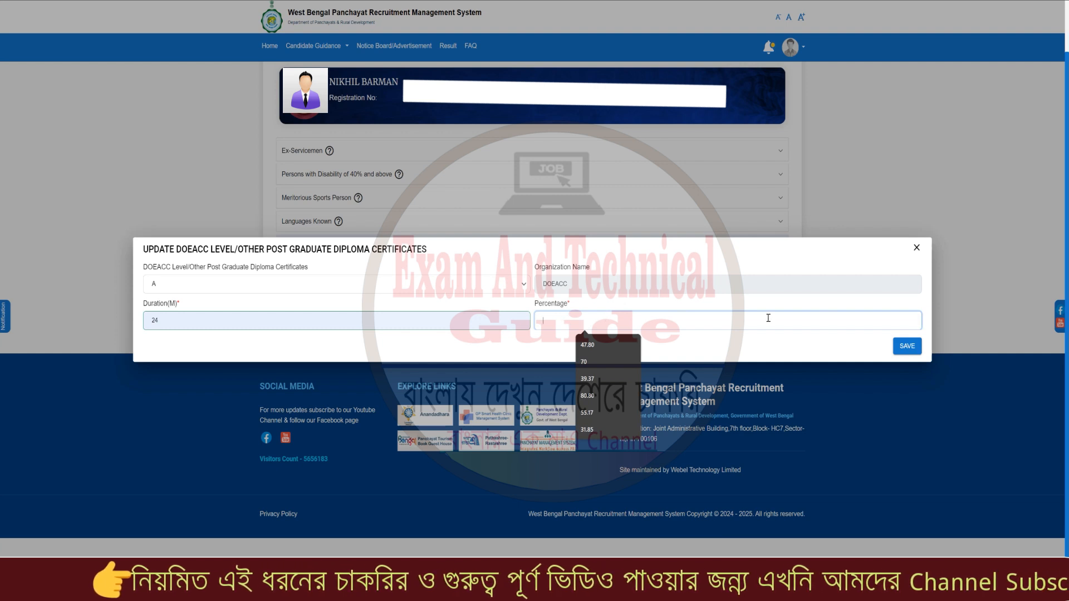
left_click(917, 248)
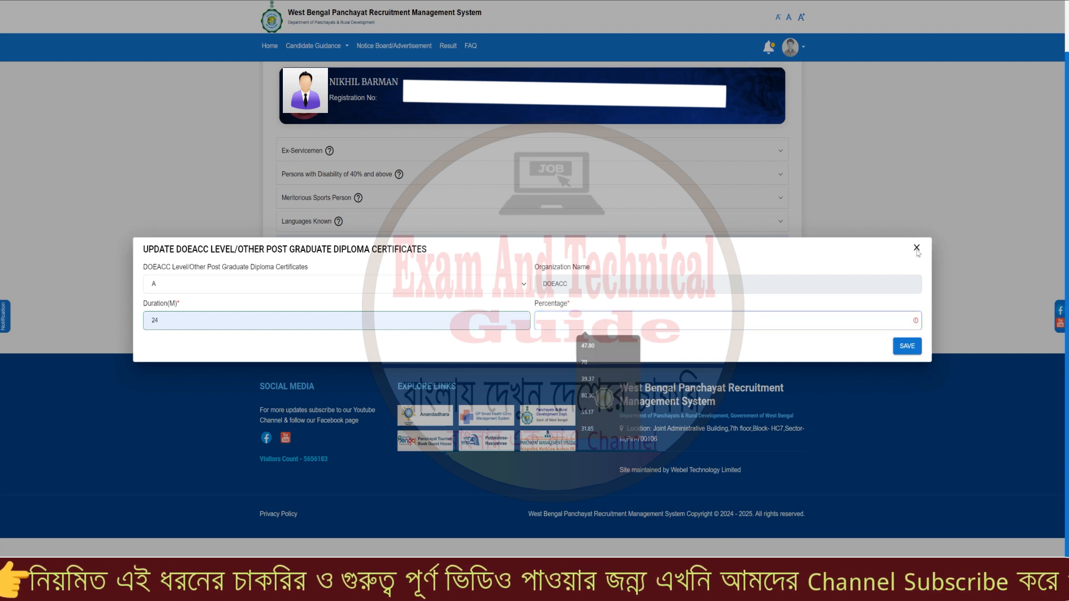
left_click(502, 327)
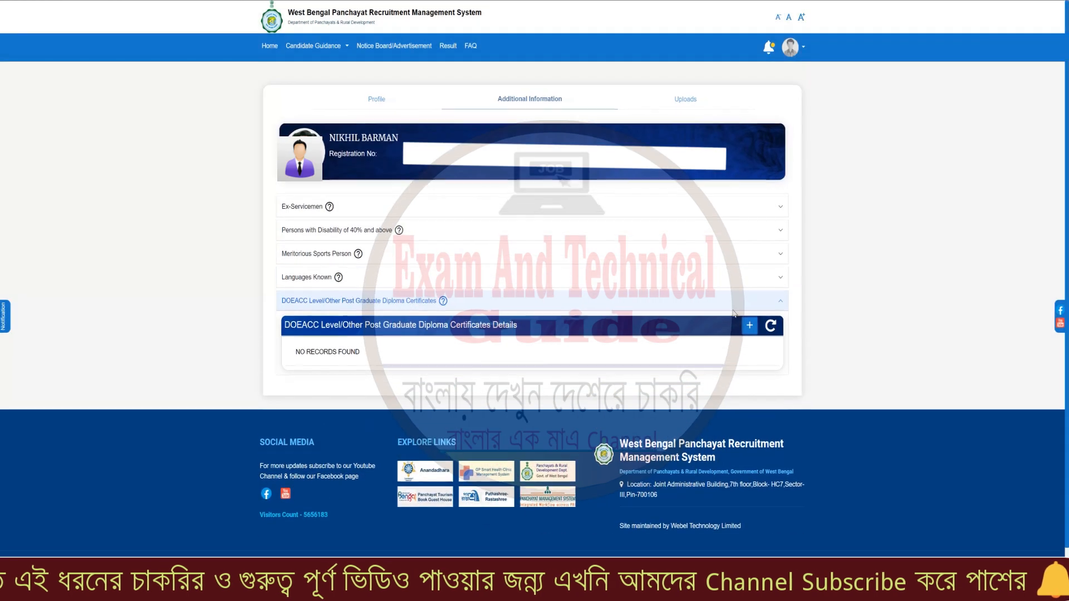
Open the candidate's Uploads section to view the list of required documents.
left_click(676, 100)
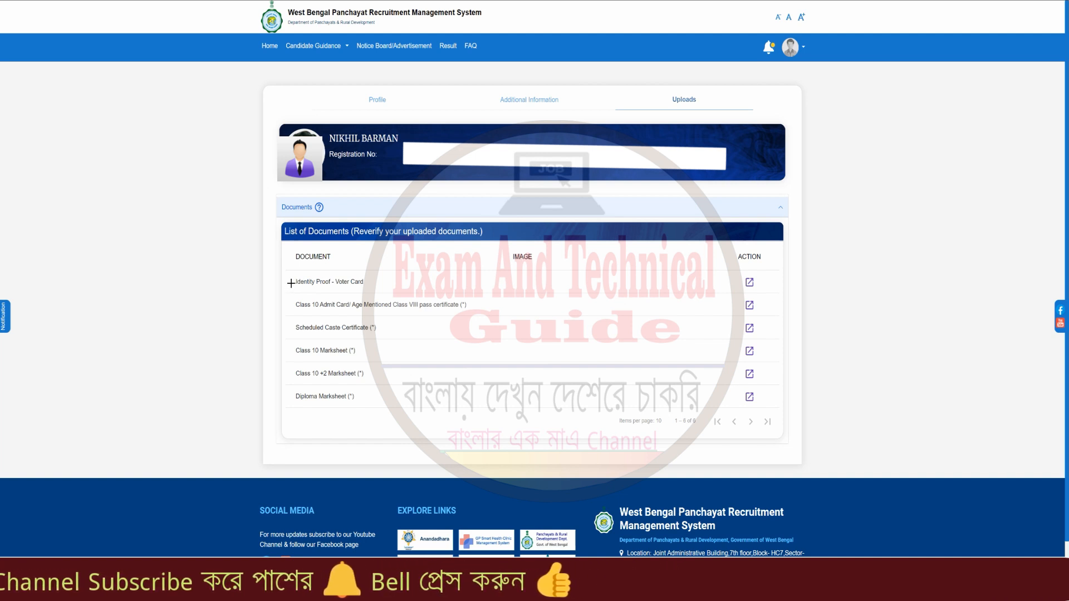
left_click_drag(281, 279, 299, 272)
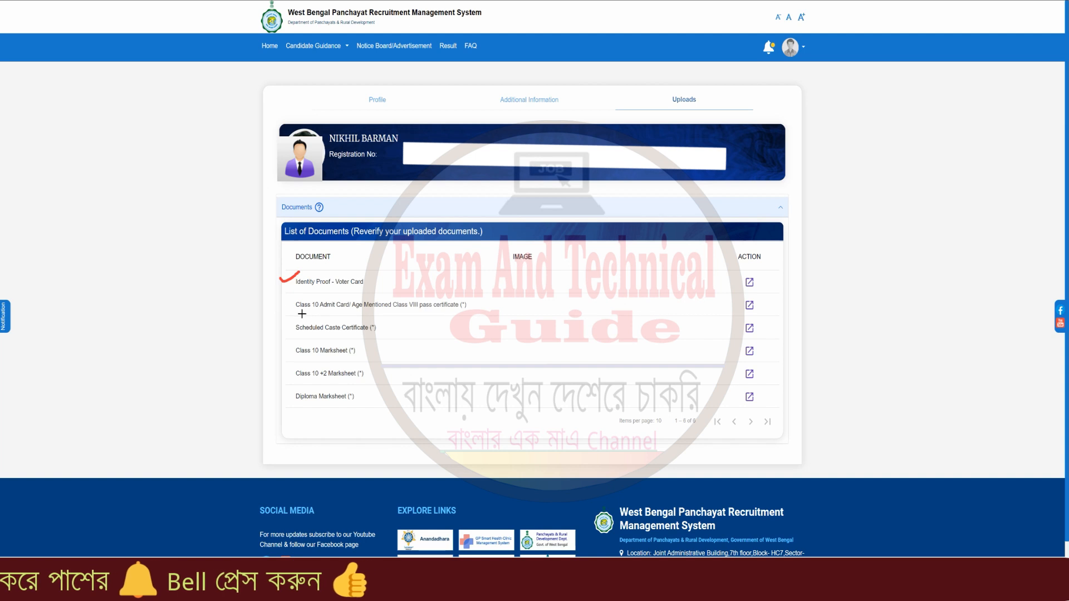
mouse_move(267, 301)
left_mouse_down()
mouse_move(300, 294)
mouse_move(304, 315)
left_mouse_up()
mouse_move(270, 349)
left_mouse_down()
mouse_move(292, 340)
mouse_move(346, 356)
left_mouse_up()
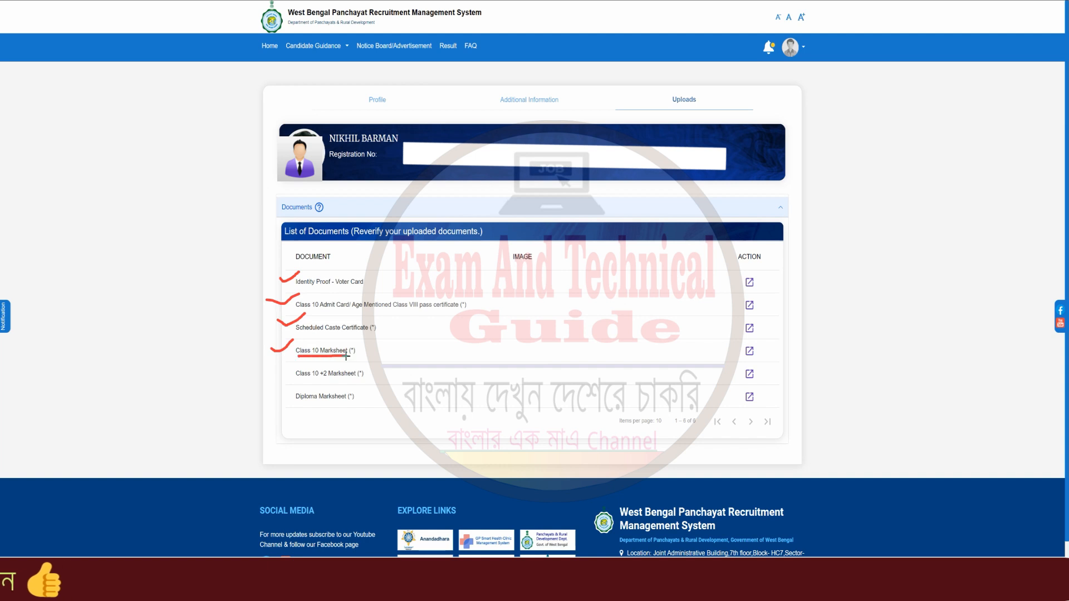
mouse_move(271, 368)
left_mouse_down()
mouse_move(301, 360)
mouse_move(377, 378)
left_mouse_up()
mouse_move(269, 395)
left_mouse_down()
mouse_move(301, 389)
mouse_move(334, 407)
mouse_move(367, 405)
left_mouse_up()
left_click_drag(297, 412, 363, 408)
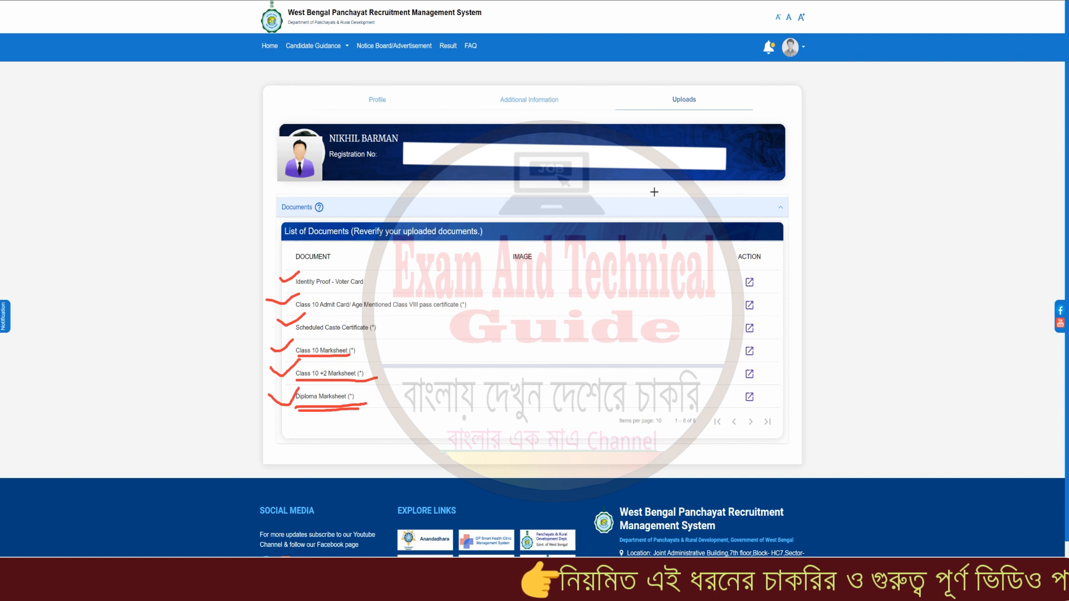
key("ctrl+z")
key("ctrl+z")
key("ctrl+z")
key("ctrl+z")
key("ctrl+z")
key("ctrl+z")
key("ctrl+z")
key("ctrl+z")
key("ctrl+z")
key("ctrl+z")
key("Escape")
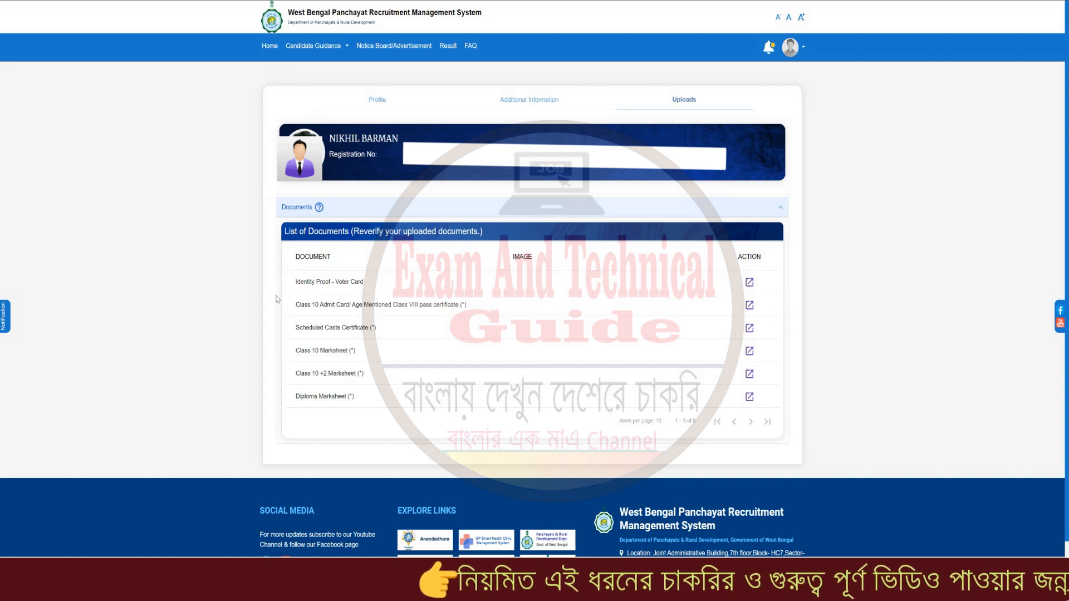
Open the document upload form for Identity Proof - Voter Card, read its file type and size requirements, and close it.
left_click(750, 283)
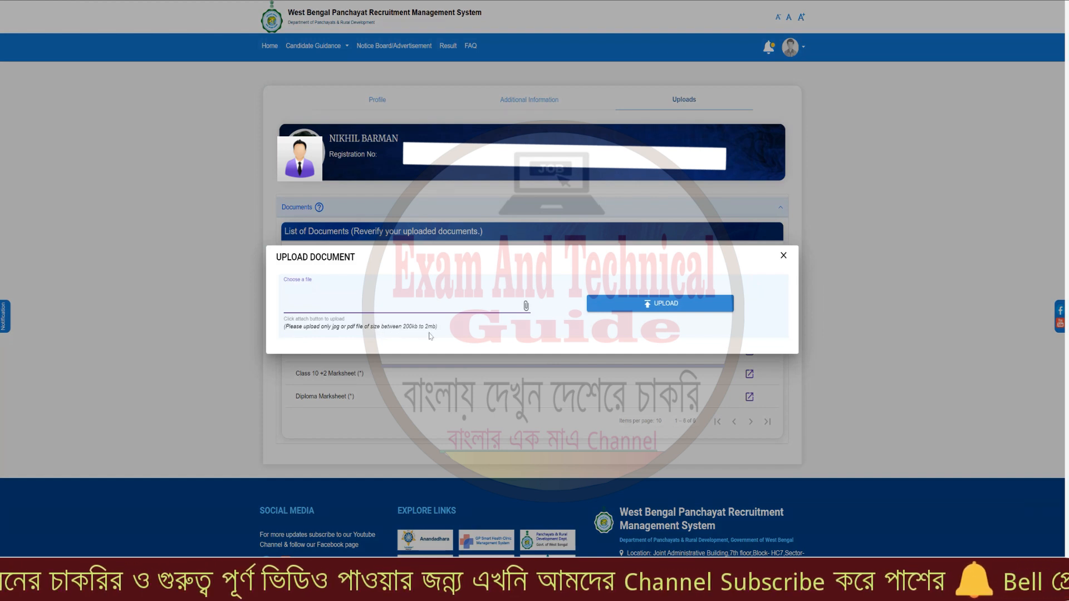
left_click_drag(284, 327, 439, 335)
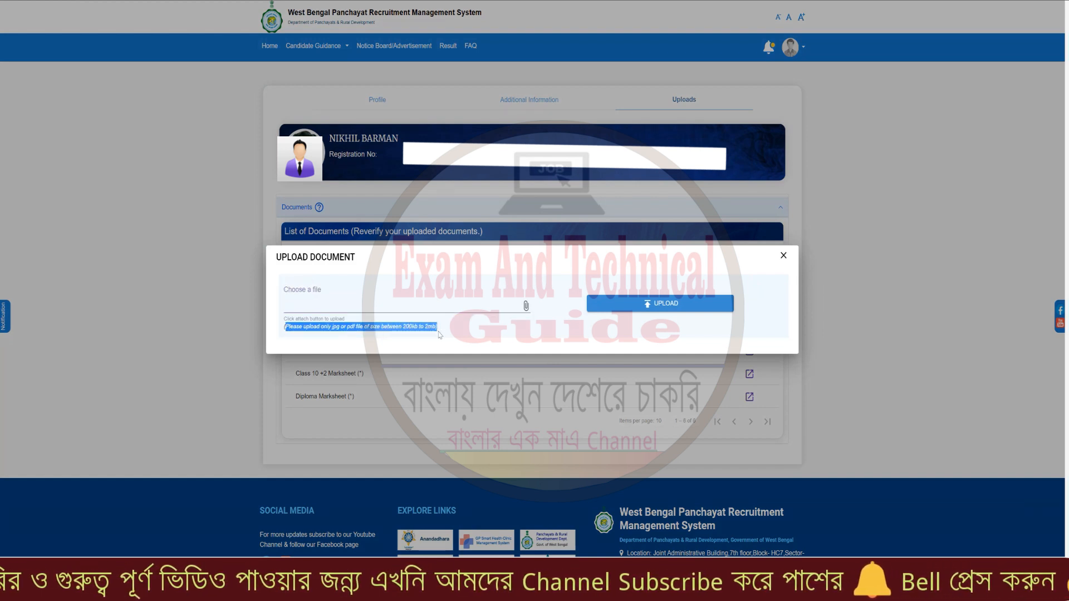
left_click(413, 330)
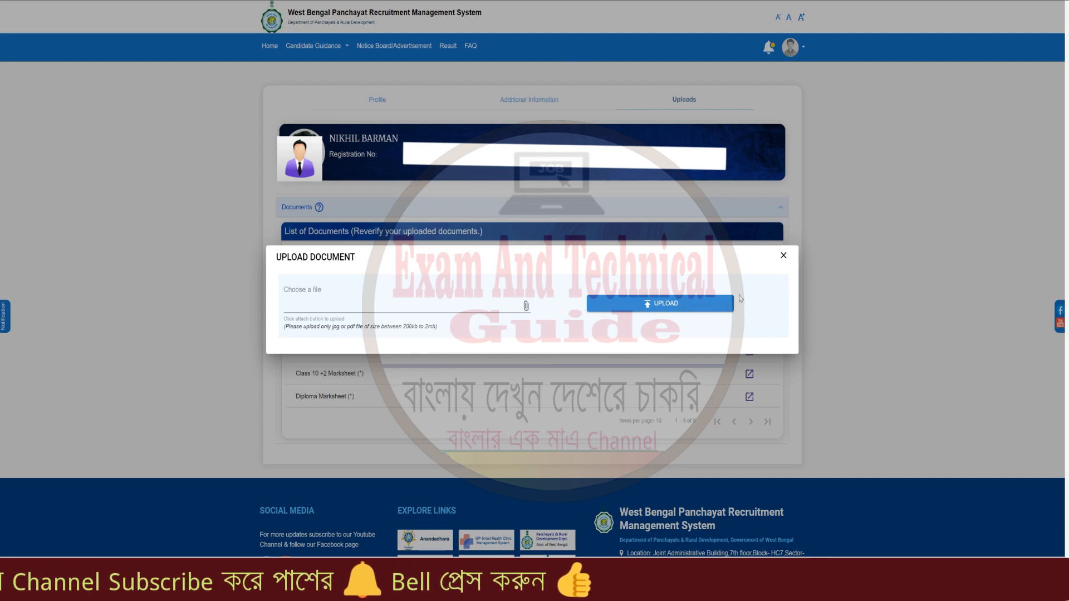
left_click(784, 257)
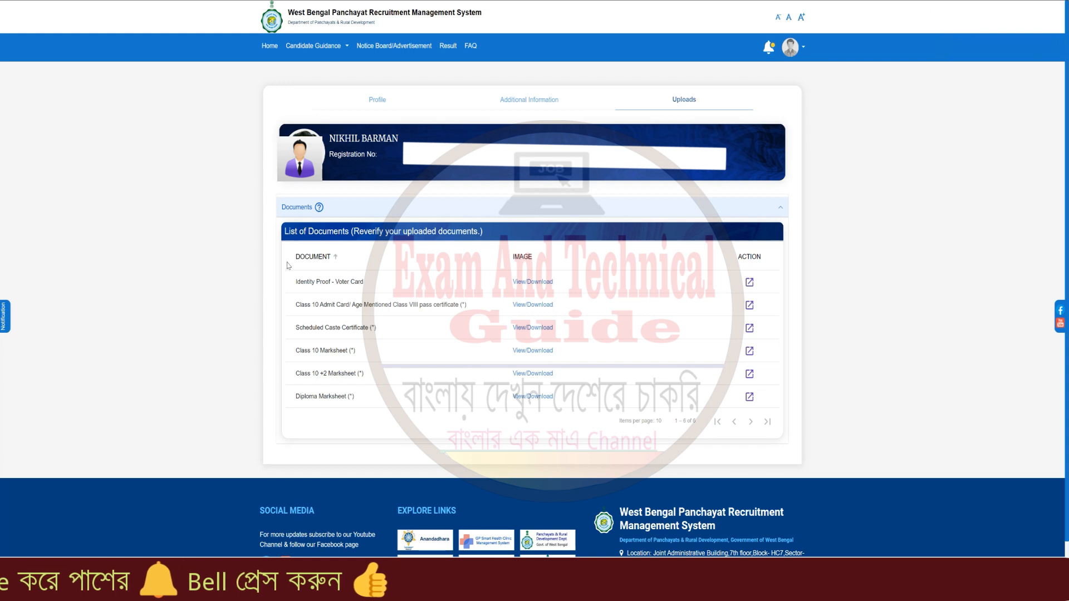